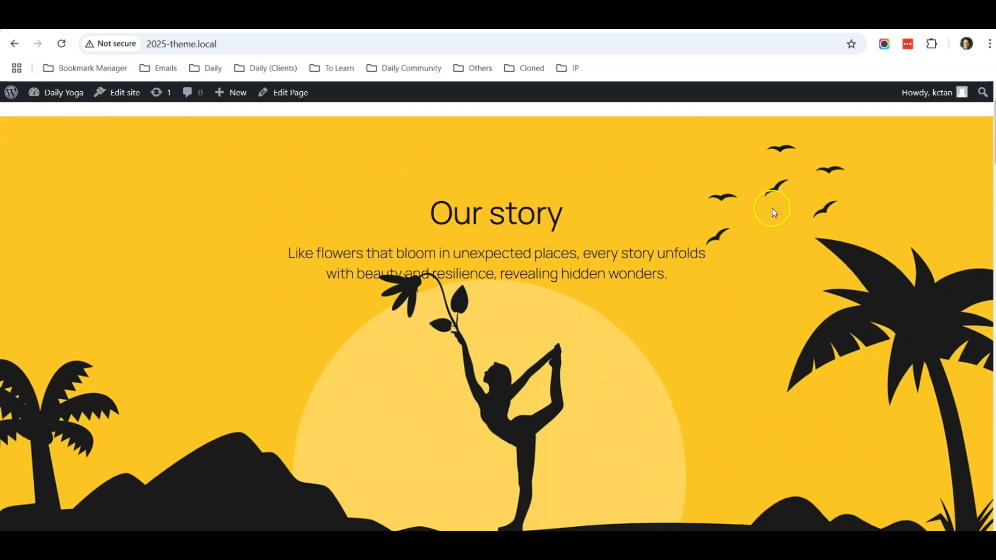
# Examine the hero, About Us and Group Yoga sections of the finished Daily Yoga homepage.
pyautogui.scroll(-1, 524, 301)
pyautogui.scroll(1, 492, 288)
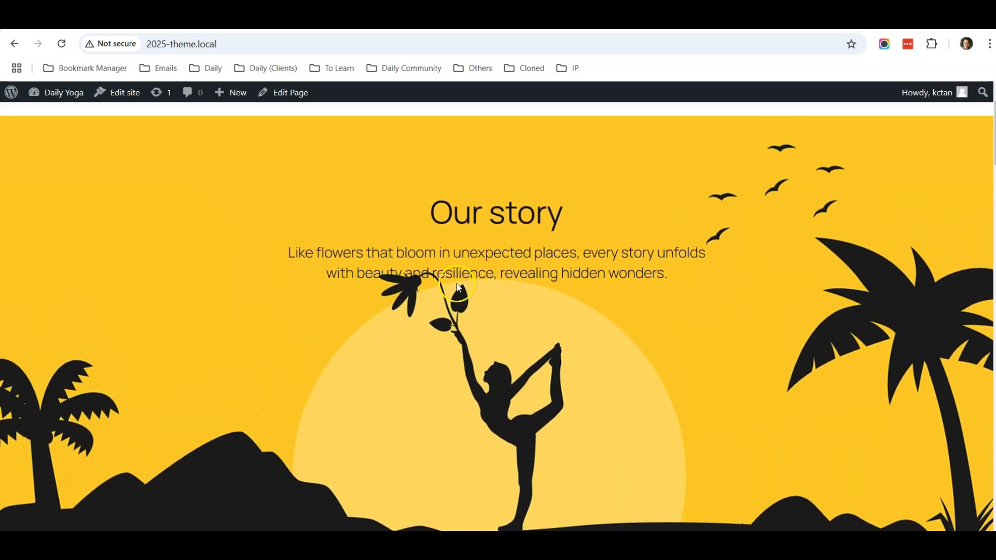
pyautogui.scroll(-5, 482, 259)
pyautogui.scroll(-4, 474, 240)
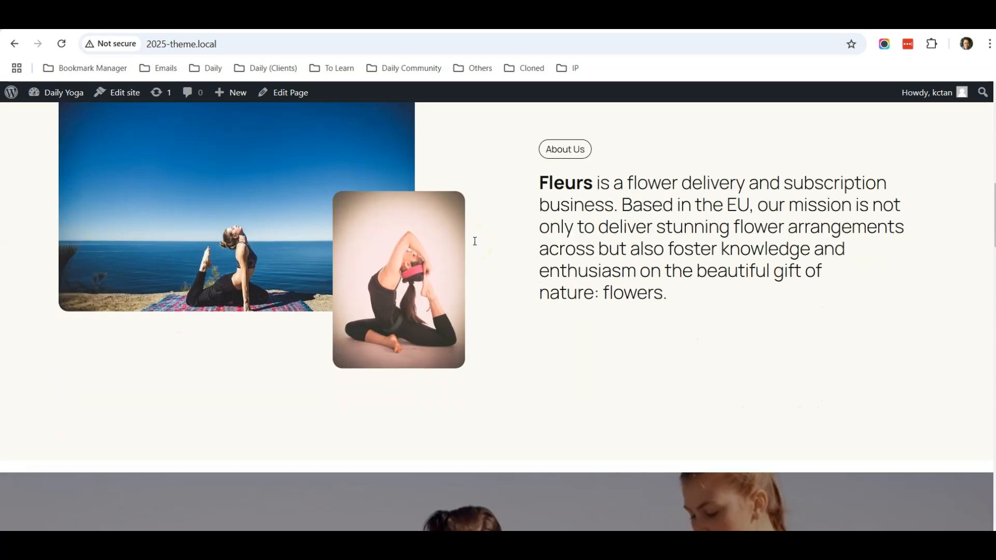
pyautogui.scroll(1, 456, 240)
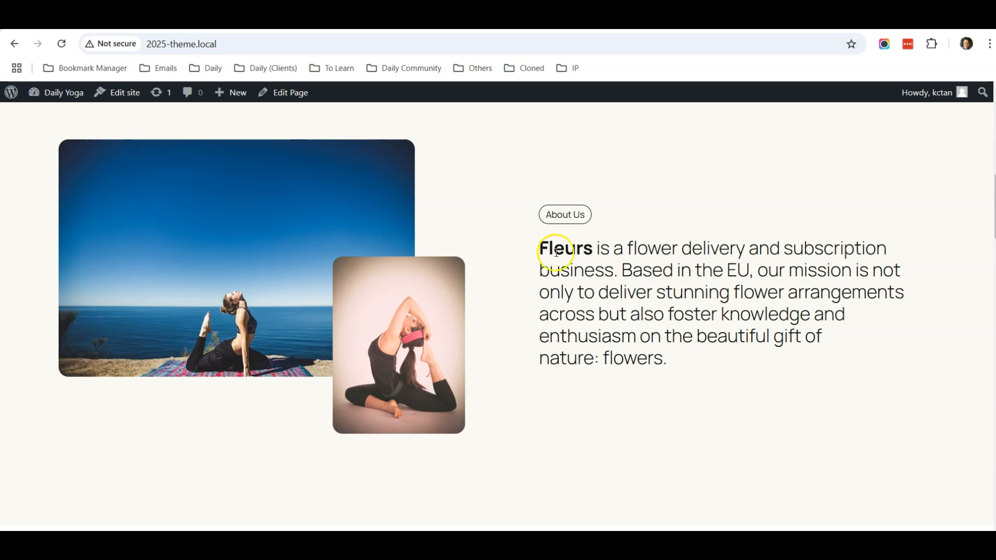
pyautogui.scroll(10, 557, 252)
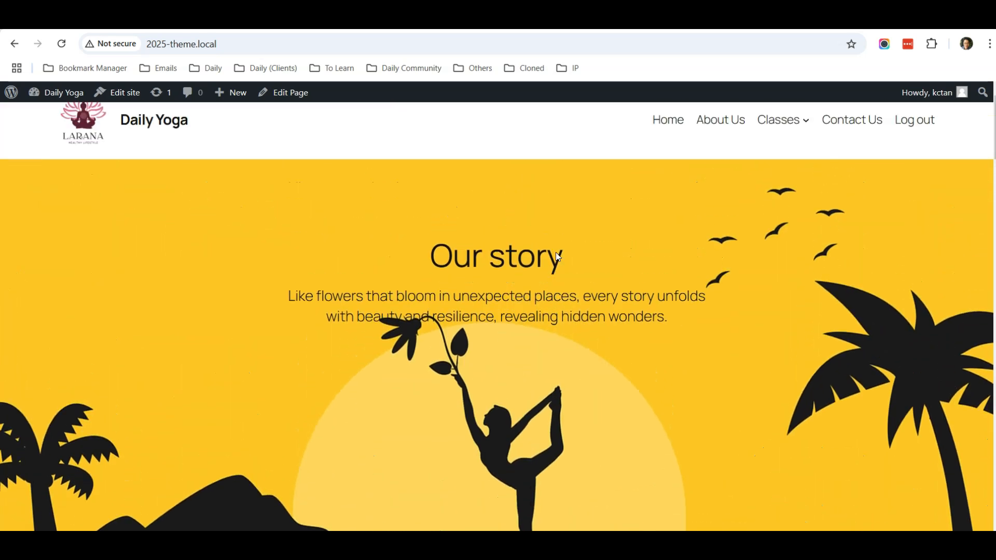
pyautogui.scroll(-10, 556, 252)
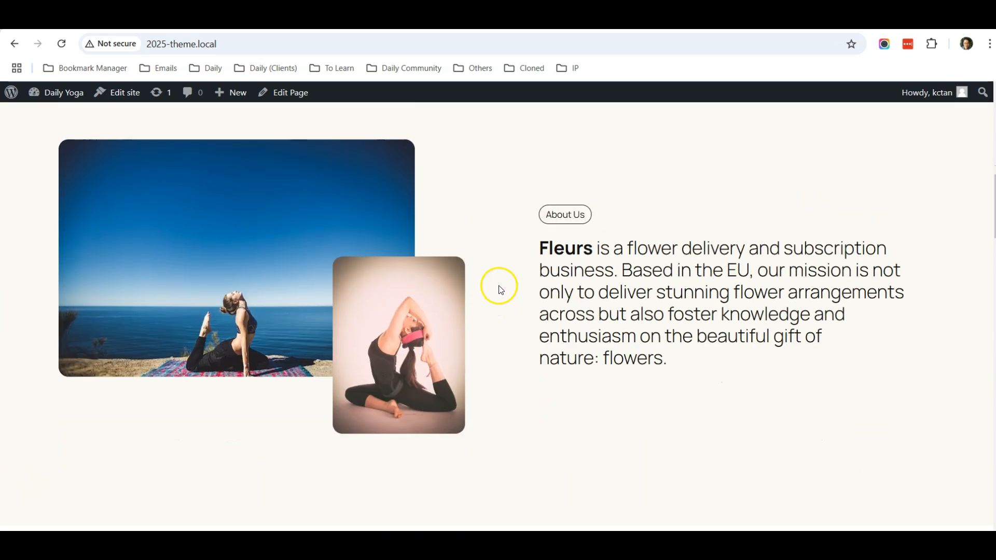
pyautogui.scroll(-9, 500, 288)
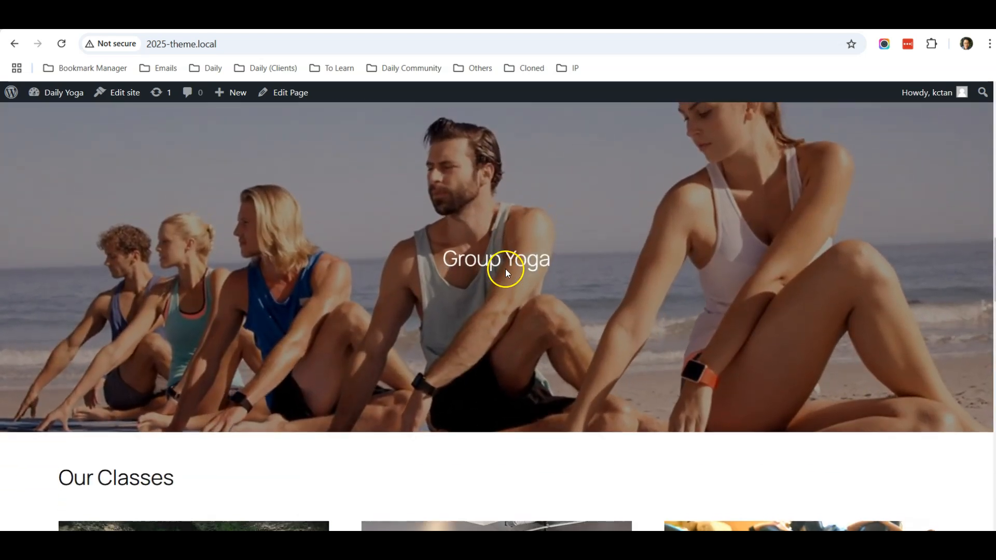
pyautogui.scroll(1, 505, 269)
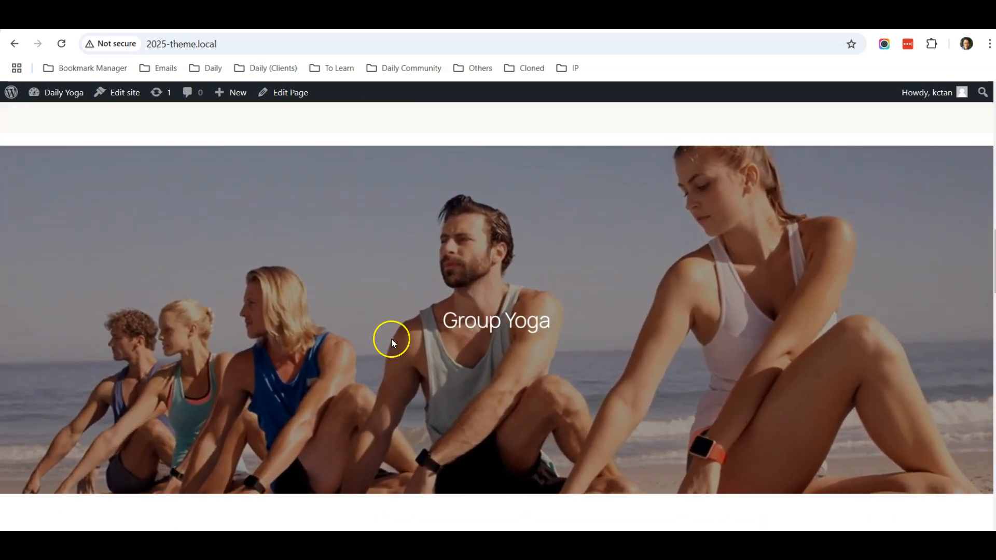
pyautogui.scroll(-2, 392, 342)
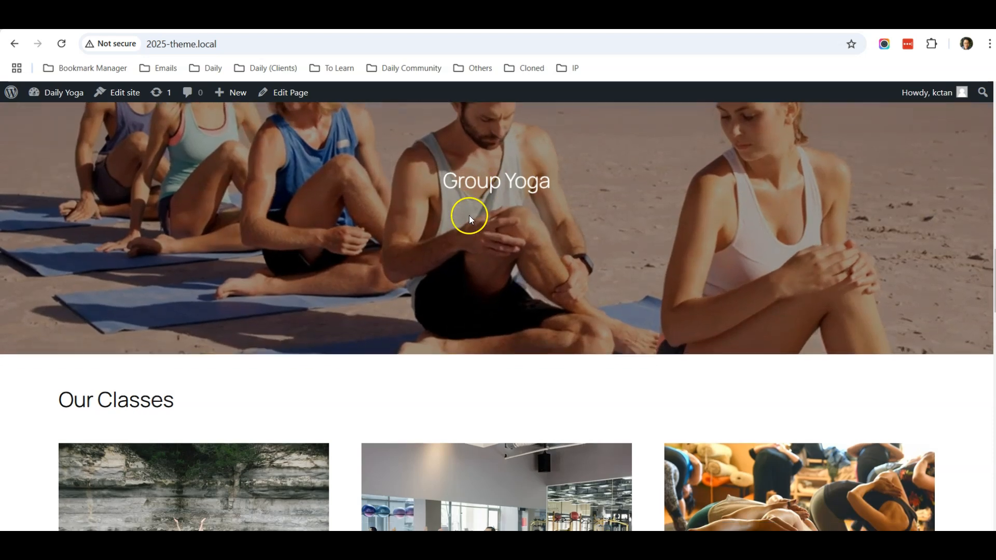
# Review the Our Classes, testimonial and subscription sections of the finished Daily Yoga homepage.
pyautogui.scroll(-4, 469, 216)
pyautogui.scroll(-1, 334, 169)
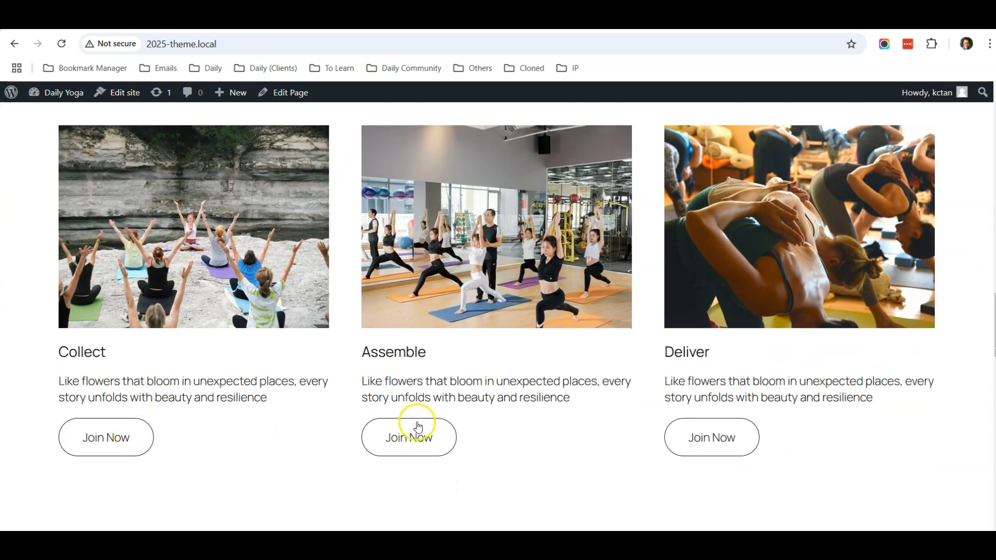
pyautogui.scroll(-2, 649, 280)
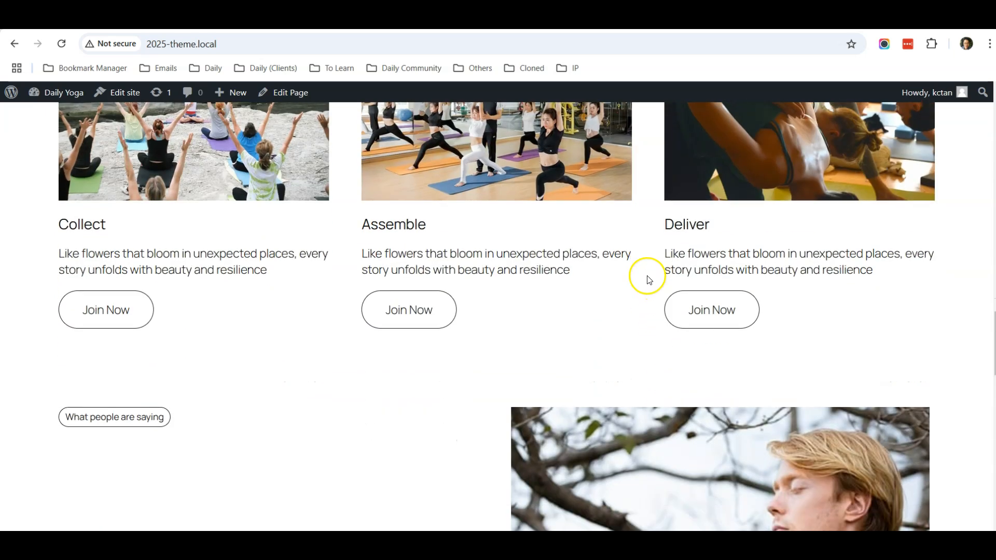
pyautogui.scroll(1, 597, 275)
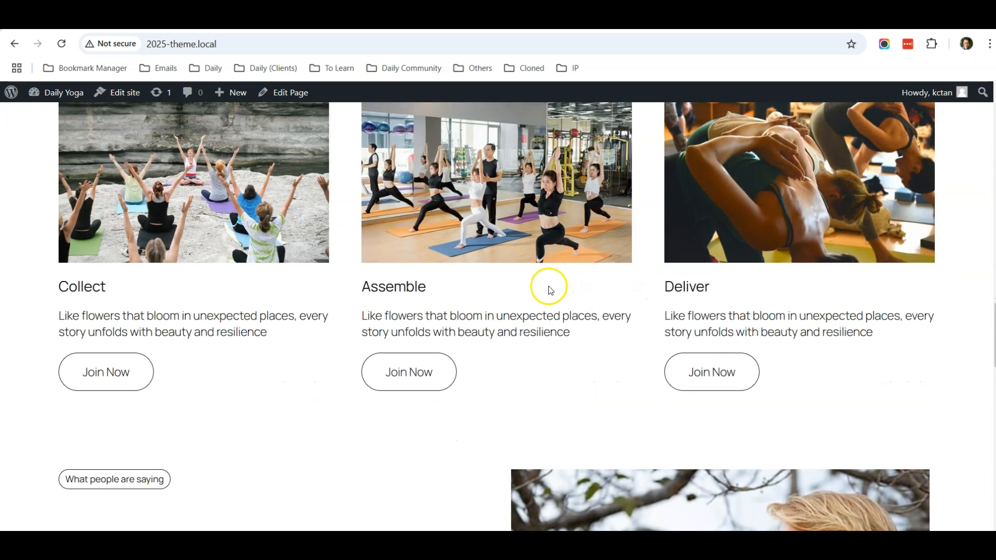
pyautogui.scroll(-7, 551, 290)
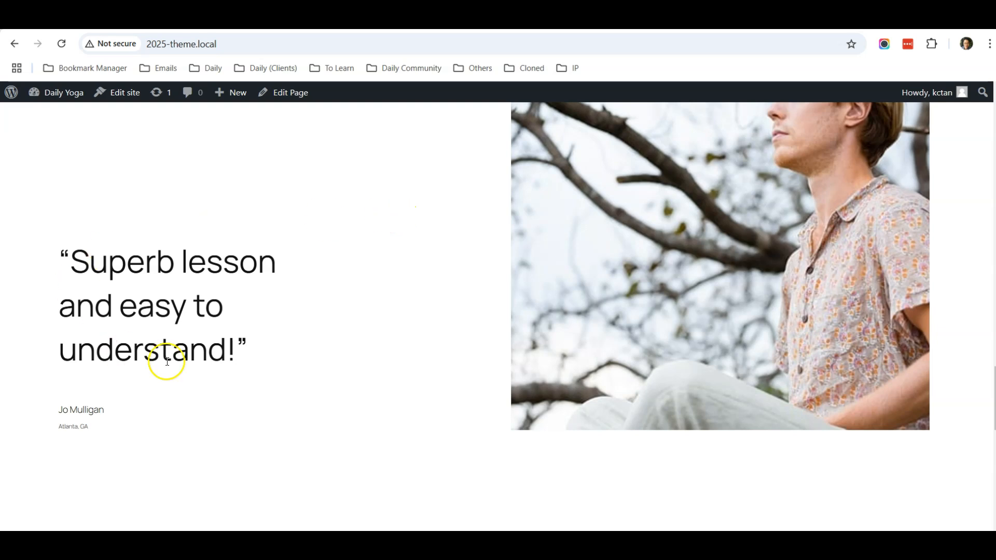
pyautogui.scroll(-6, 519, 270)
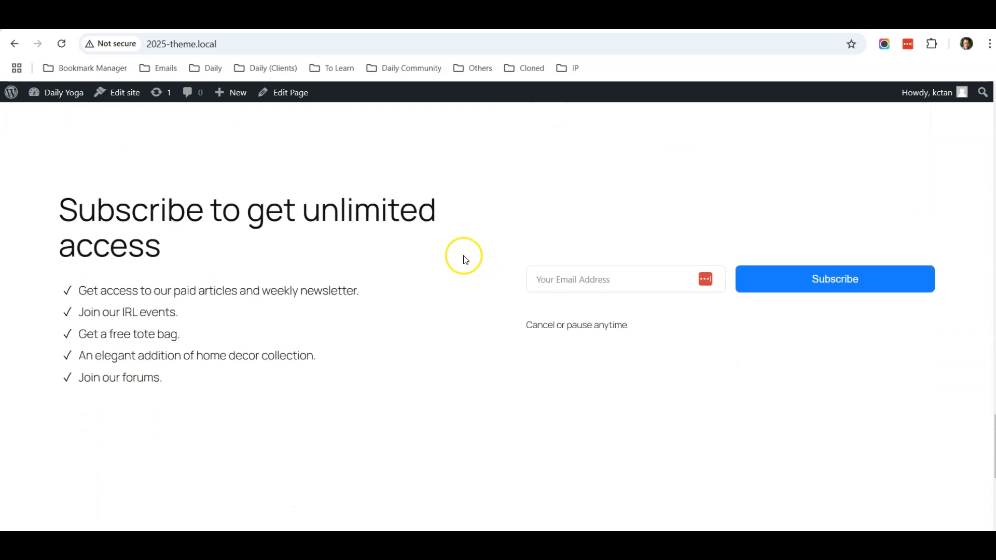
pyautogui.scroll(1, 462, 259)
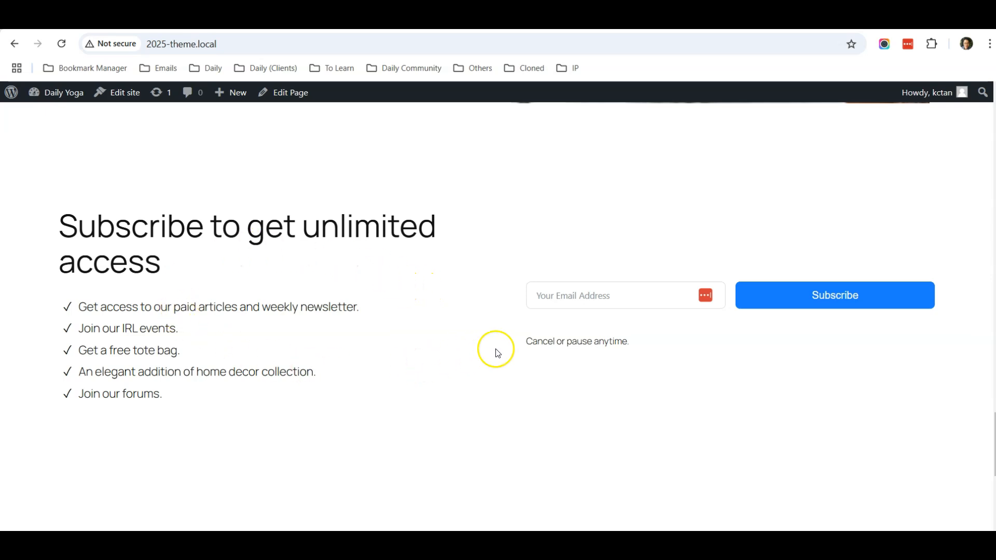
pyautogui.scroll(2, 454, 342)
pyautogui.scroll(20, 454, 342)
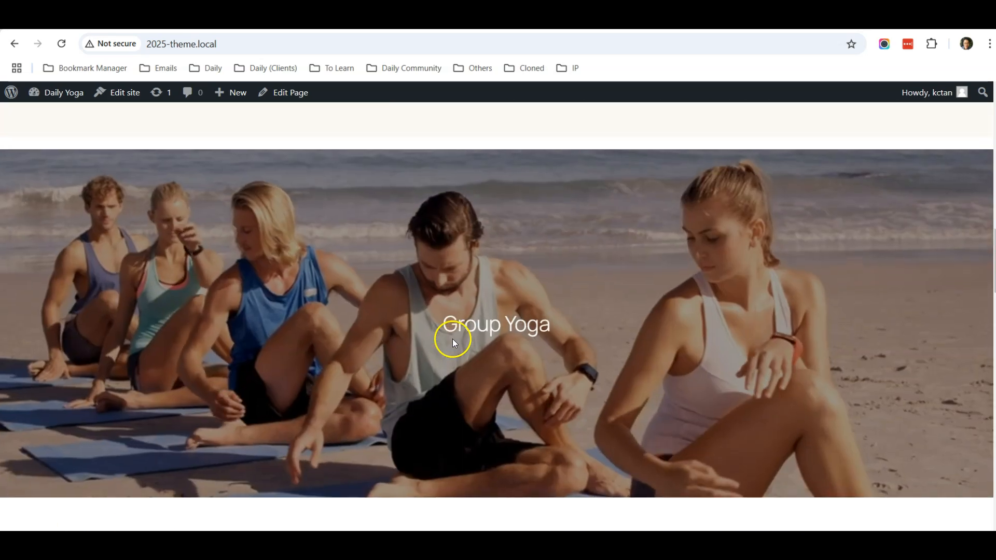
pyautogui.scroll(4, 454, 342)
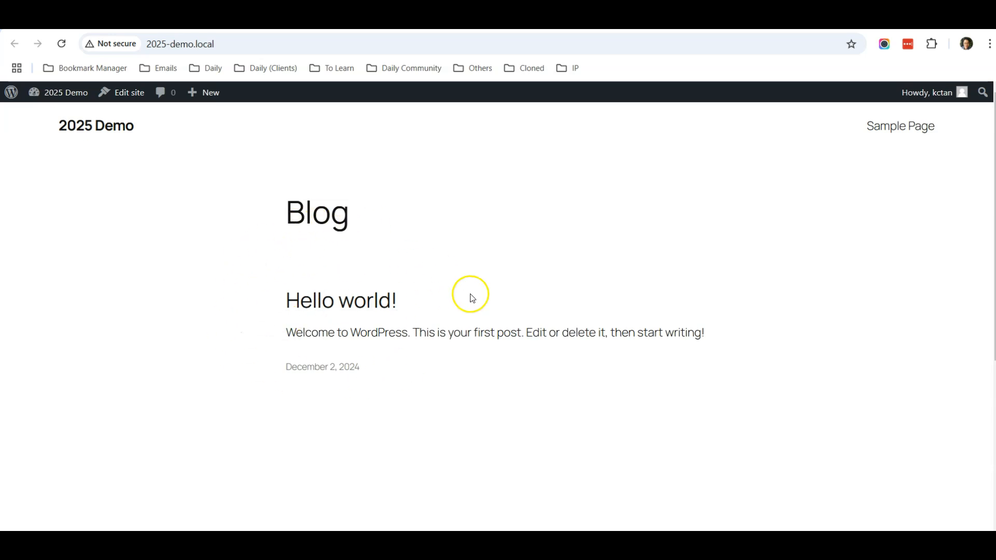
# Look over the default blog front page of the 2025 Demo site, including its footer.
pyautogui.scroll(-5, 477, 305)
pyautogui.scroll(5, 477, 305)
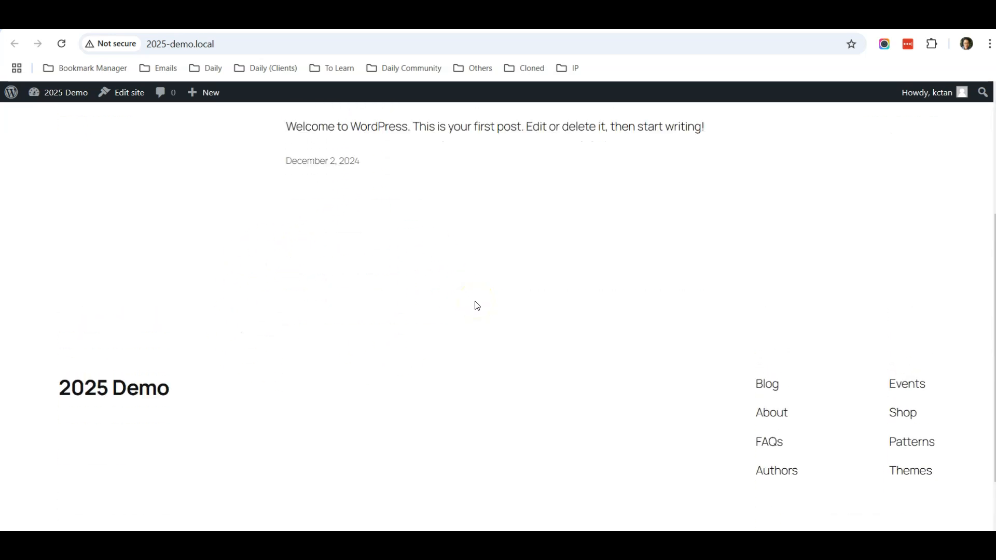
pyautogui.scroll(1, 477, 306)
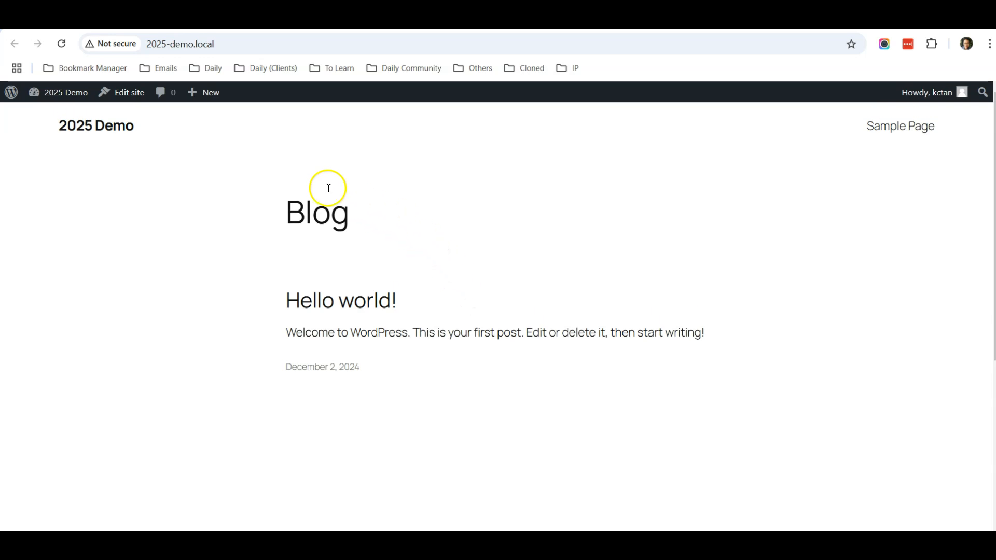
pyautogui.scroll(-3, 337, 207)
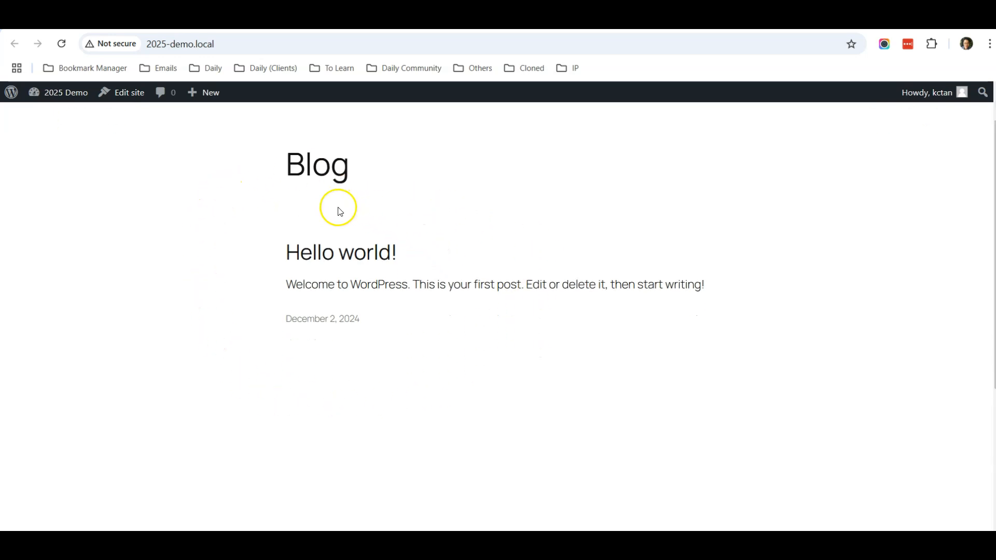
pyautogui.scroll(3, 338, 207)
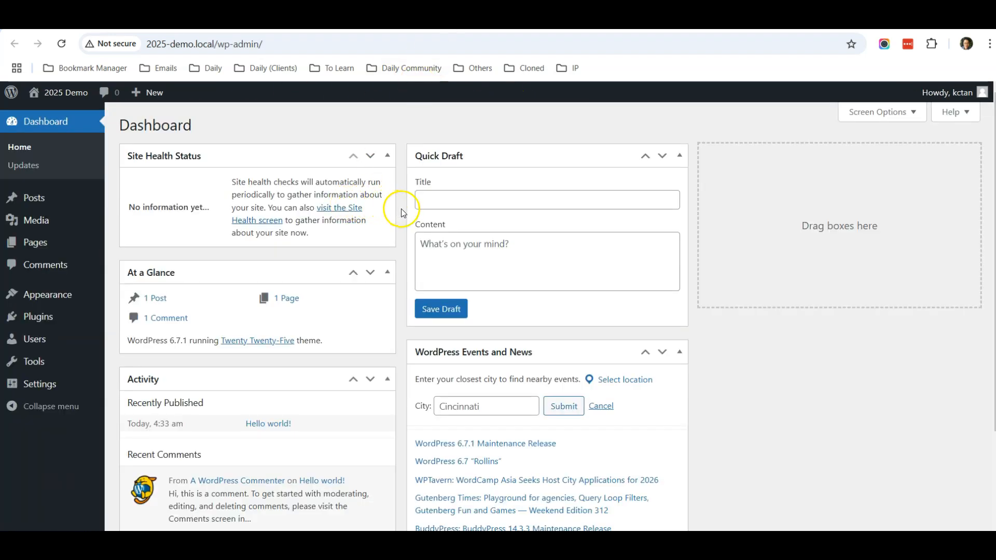
# Create a new page titled "Home" on the 2025 Demo site, dismissing the welcome guide and the starter pattern chooser.
pyautogui.scroll(-3, 404, 217)
pyautogui.scroll(3, 407, 220)
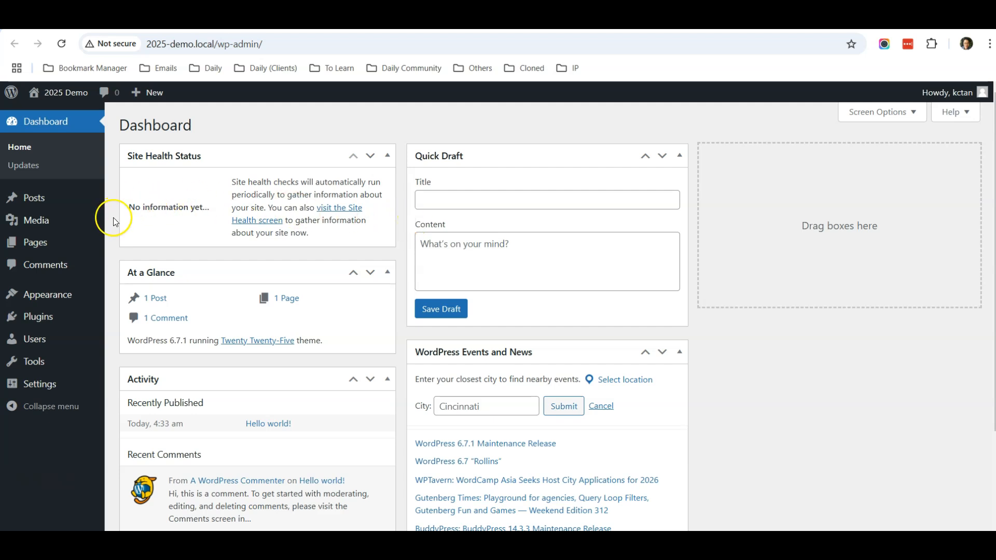
pyautogui.moveTo(60, 247)
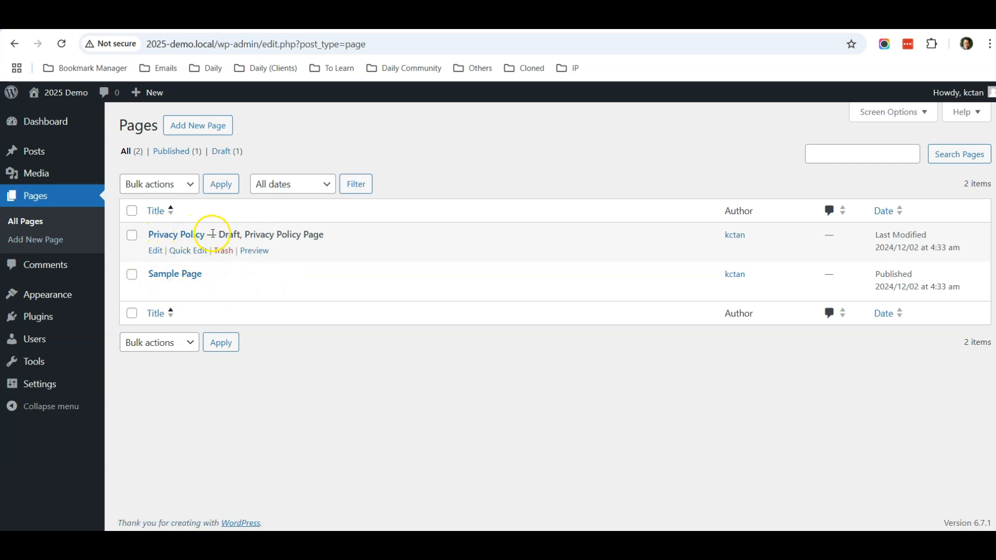
pyautogui.click(214, 126)
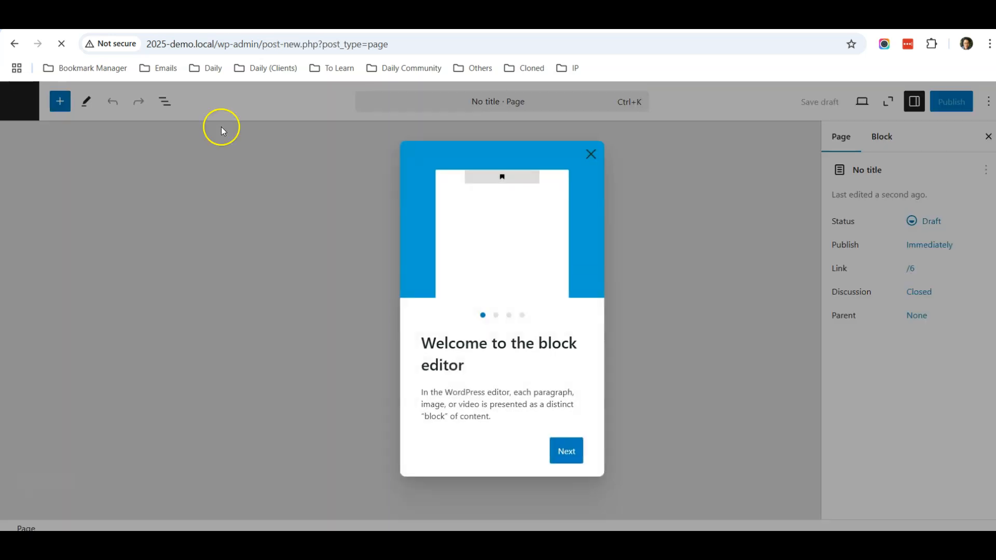
pyautogui.click(598, 153)
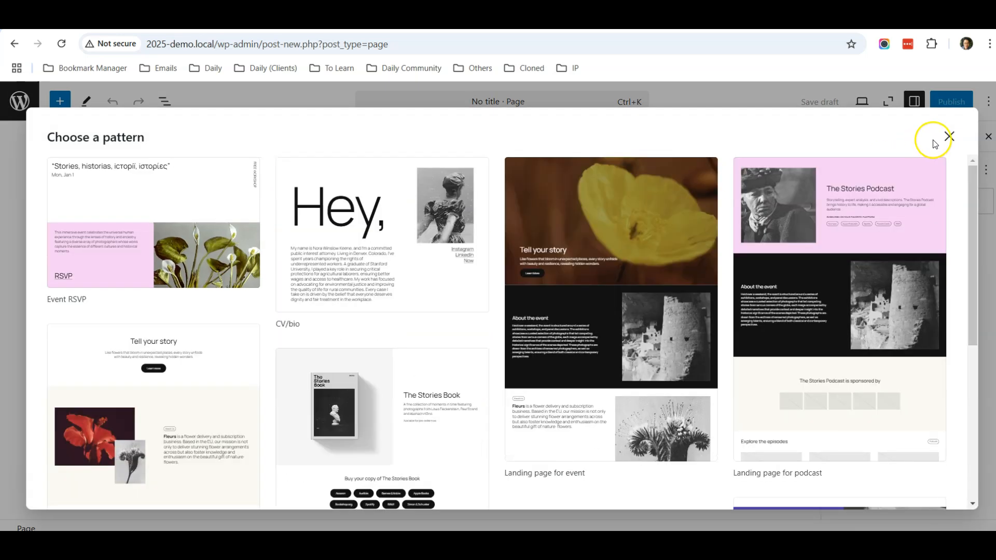
pyautogui.click(949, 137)
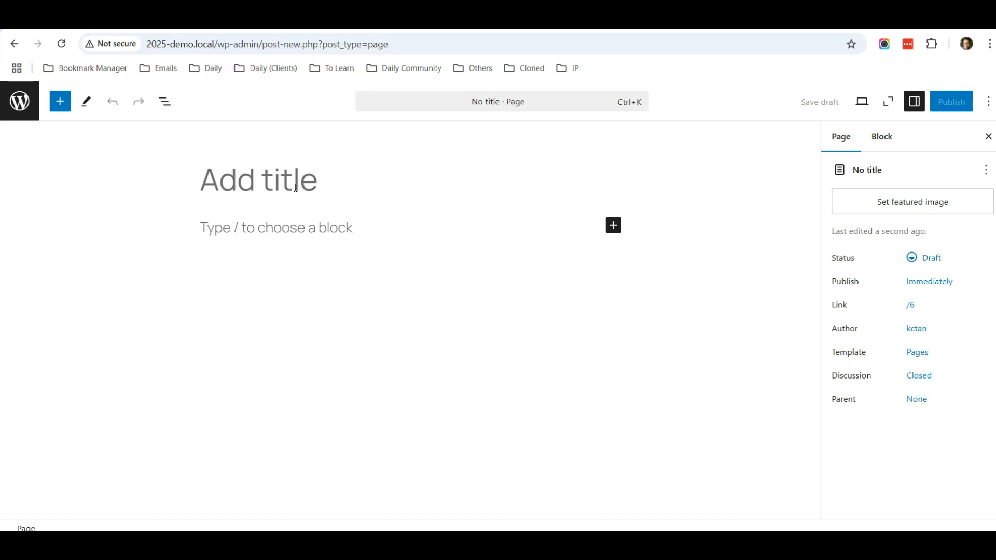
pyautogui.write('Home')
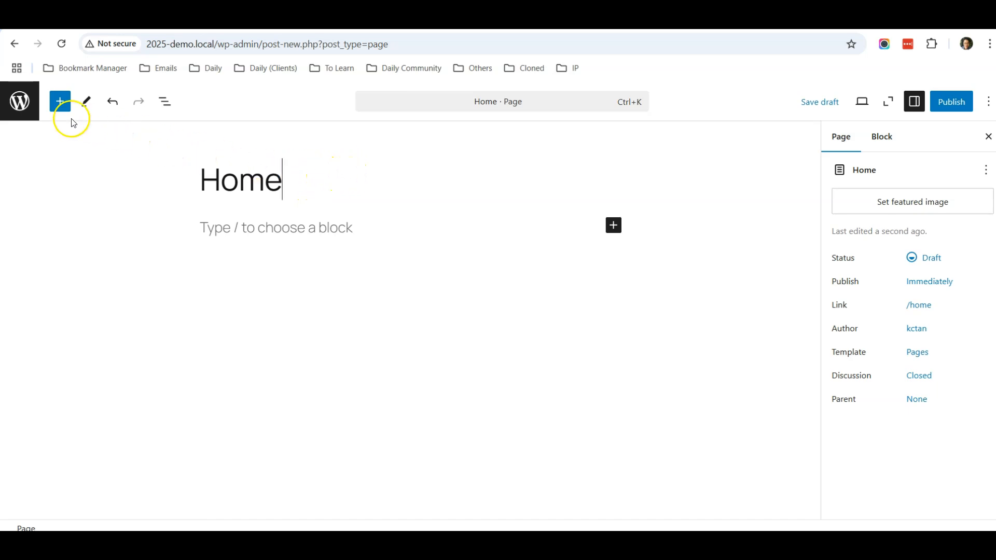
# Insert the "Business homepage" pattern from the Pages pattern category into the Home page and close the inserter.
pyautogui.click(61, 103)
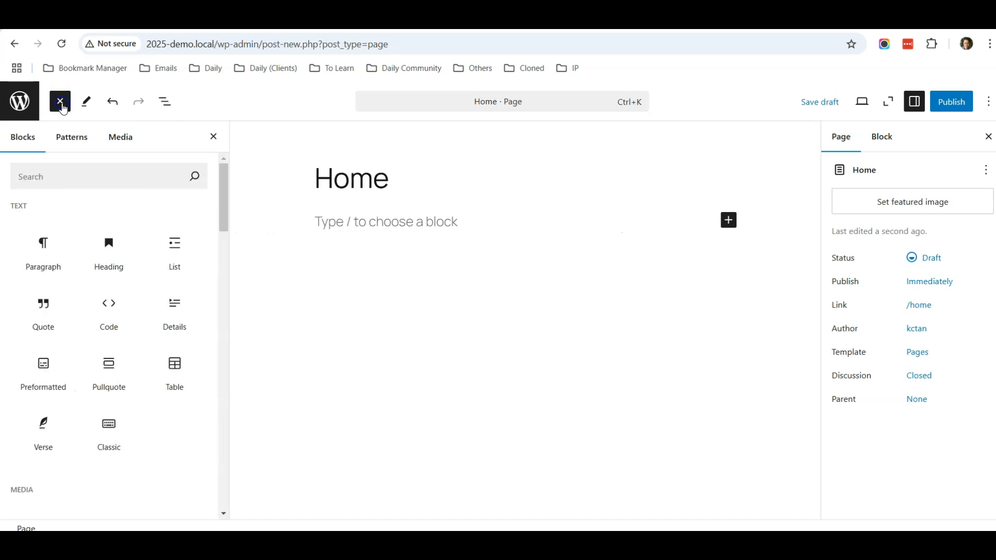
pyautogui.click(73, 144)
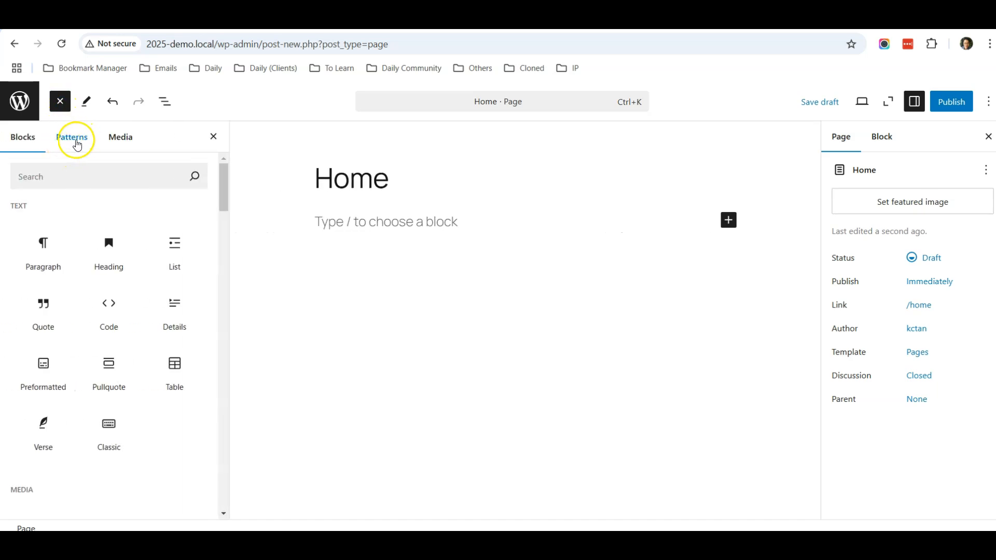
pyautogui.click(77, 145)
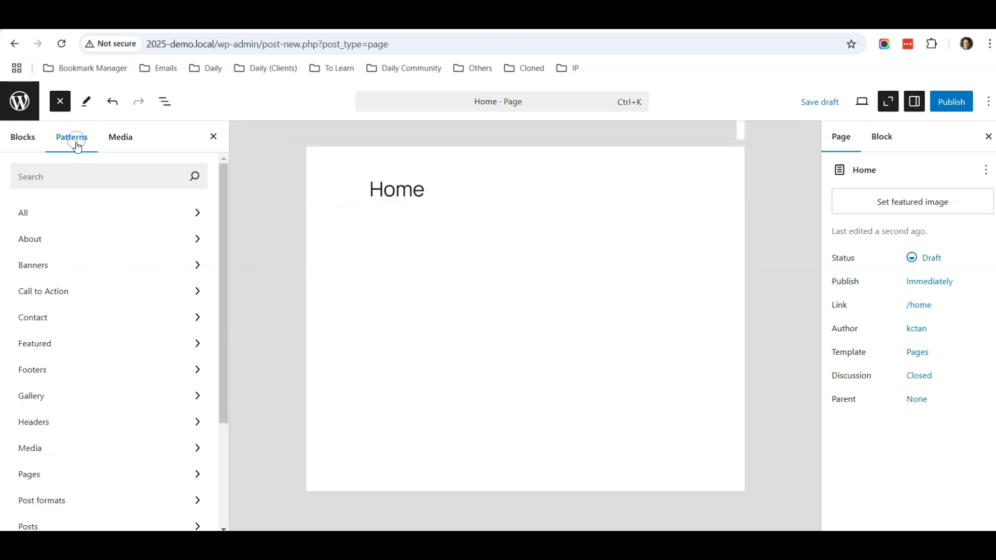
pyautogui.scroll(-3, 78, 267)
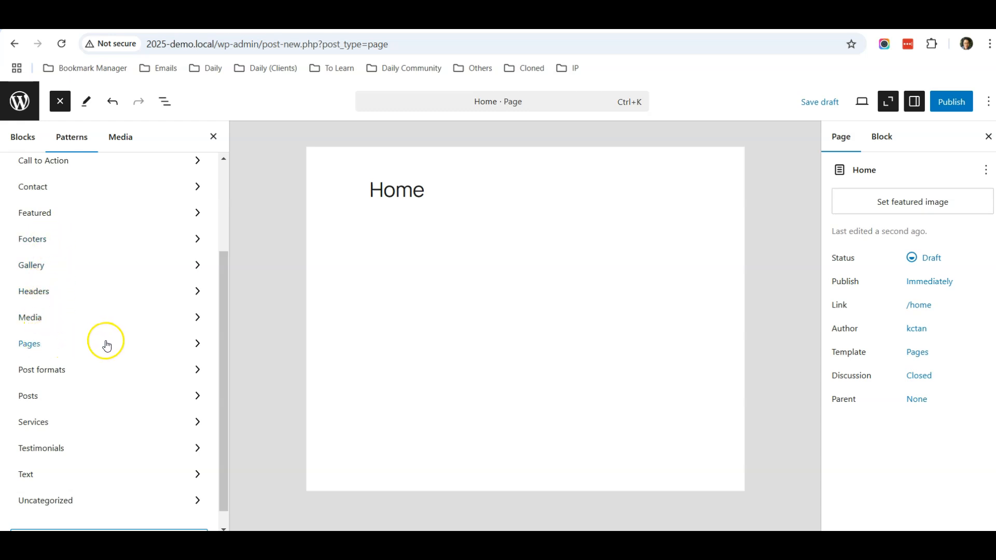
pyautogui.click(57, 345)
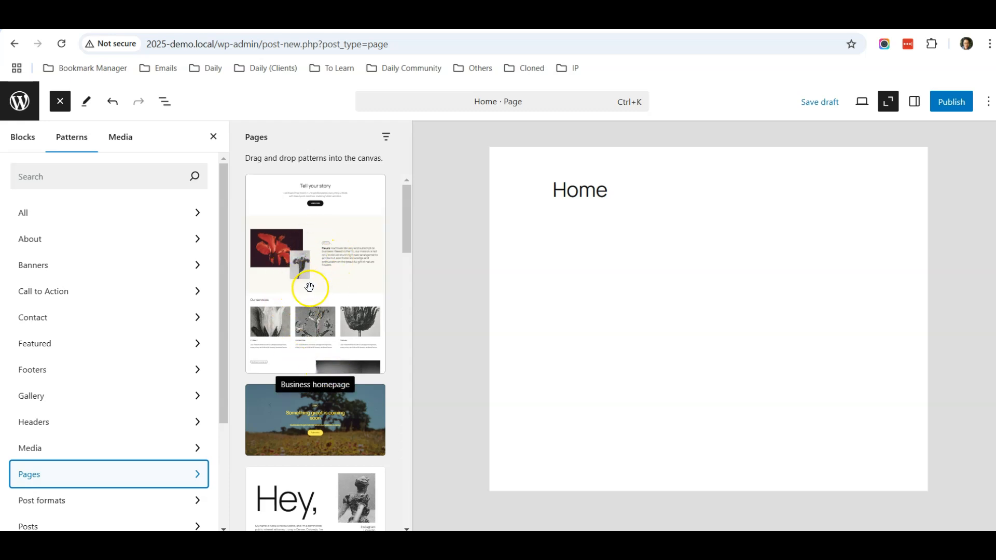
pyautogui.click(309, 286)
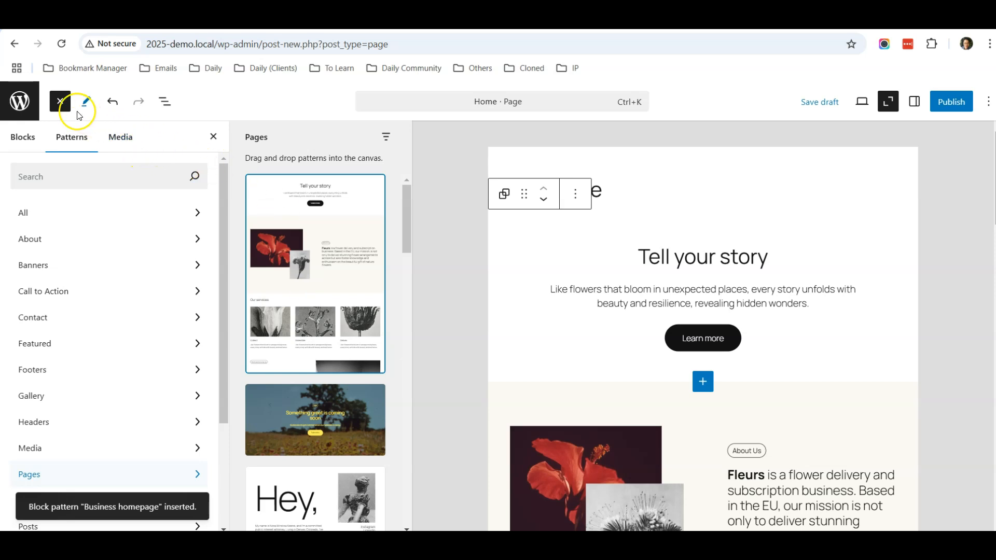
pyautogui.click(59, 101)
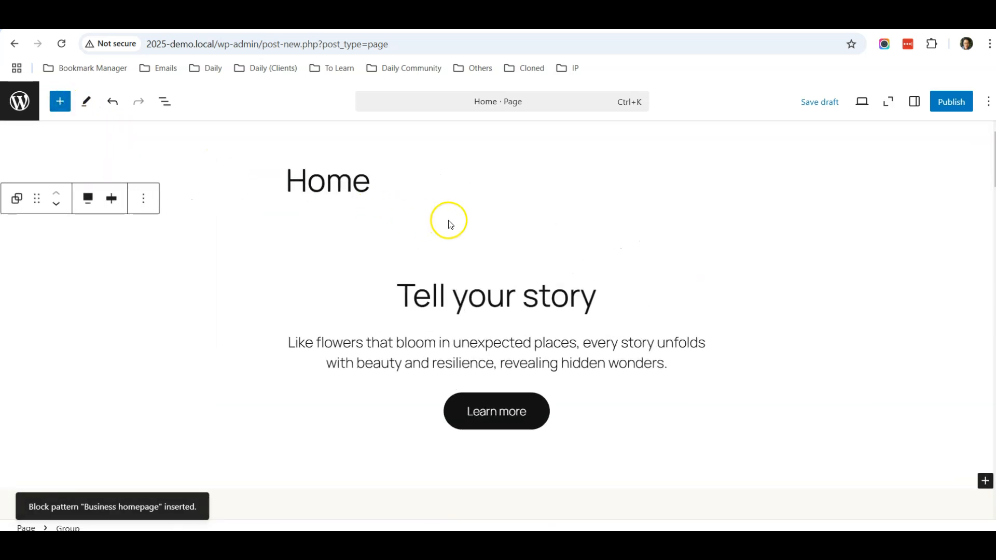
pyautogui.scroll(-8, 449, 223)
pyautogui.scroll(-15, 453, 224)
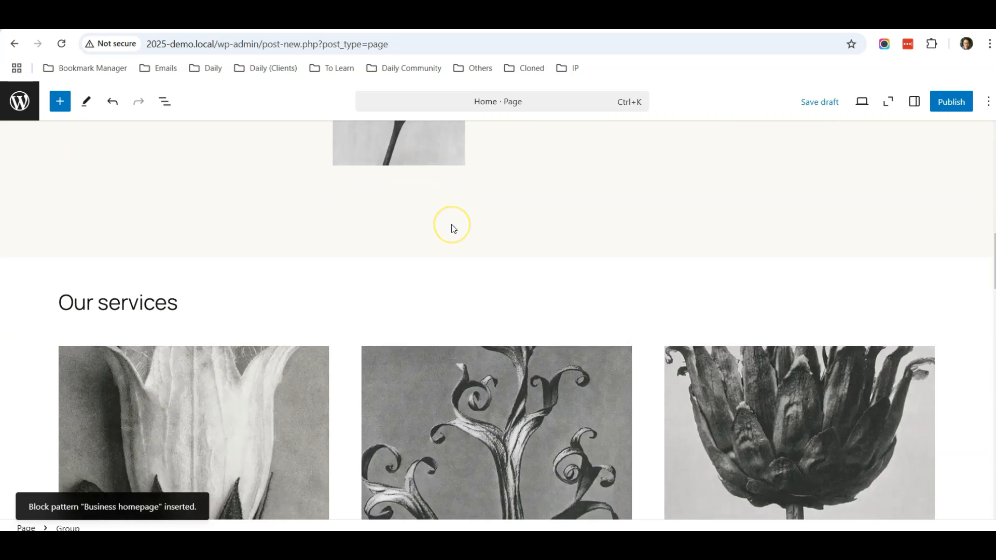
pyautogui.scroll(-15, 453, 229)
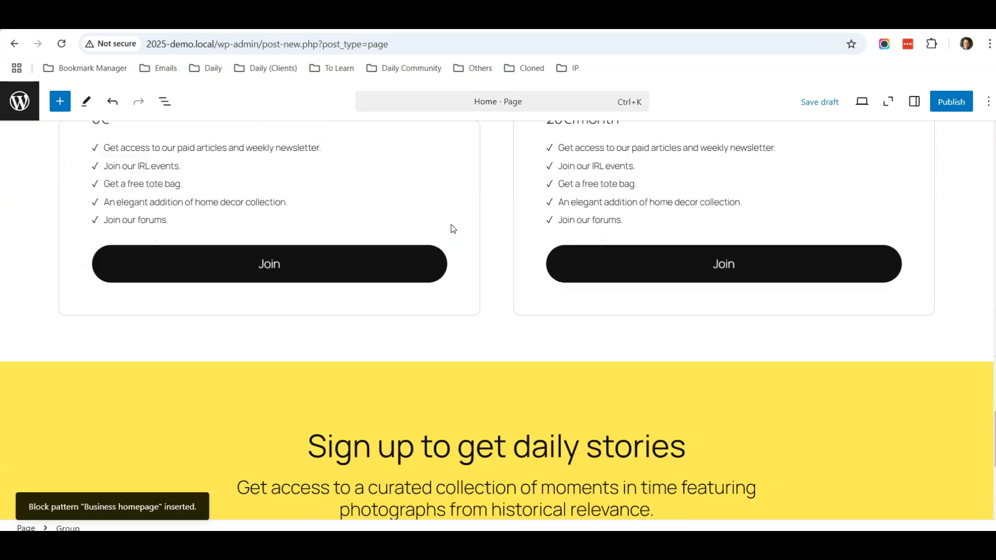
# Show the block settings sidebar and publish the Home page, closing the post-publish details.
pyautogui.scroll(14, 453, 229)
pyautogui.scroll(20, 453, 229)
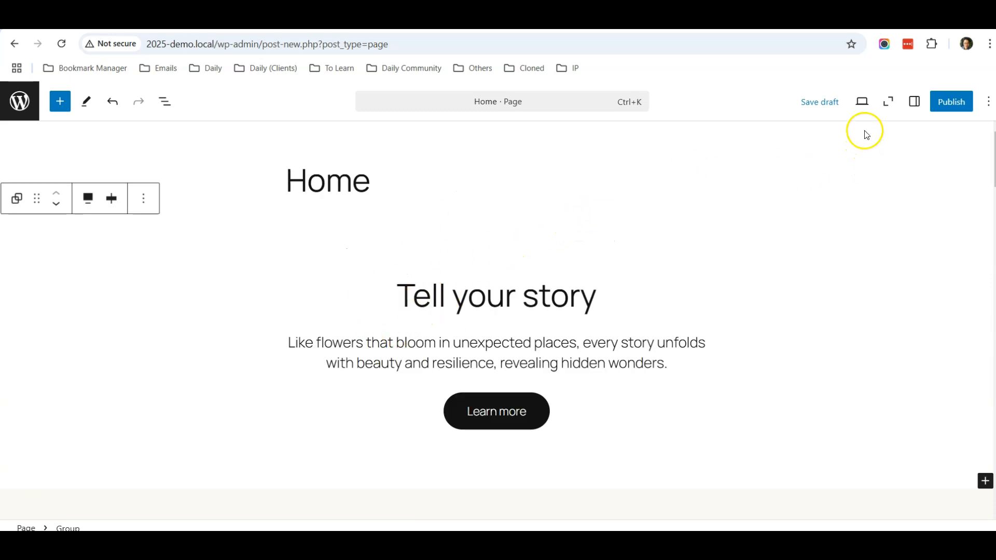
pyautogui.click(916, 105)
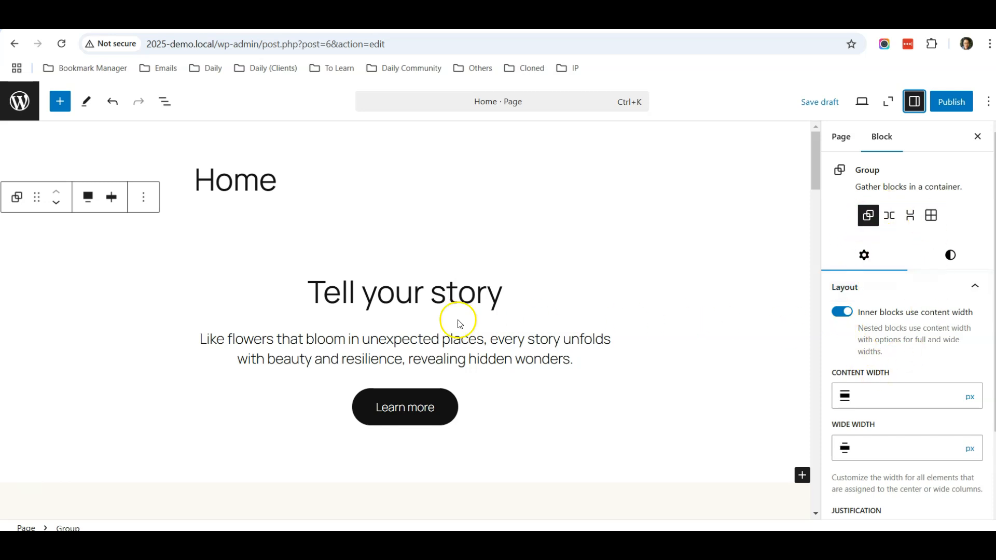
pyautogui.scroll(-3, 546, 287)
pyautogui.scroll(3, 476, 309)
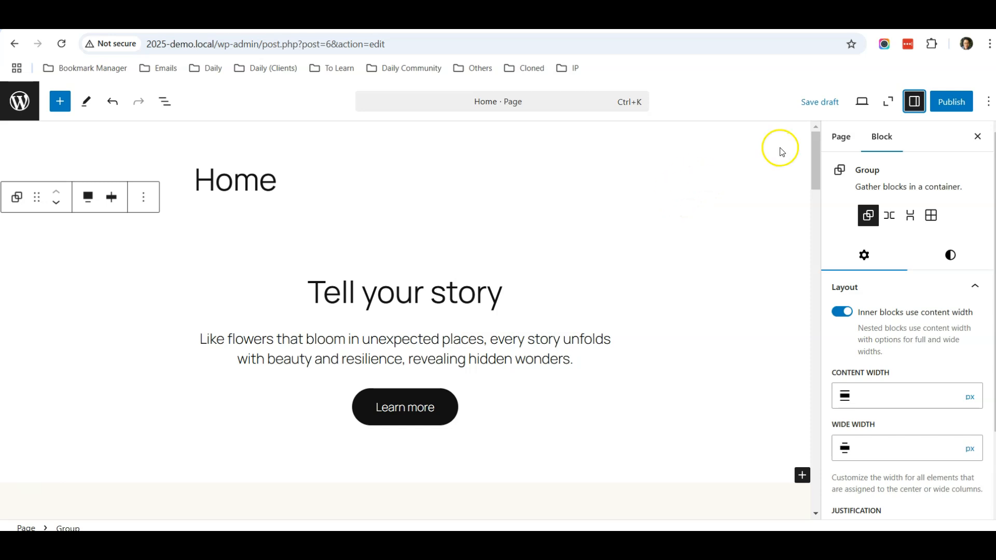
pyautogui.click(957, 104)
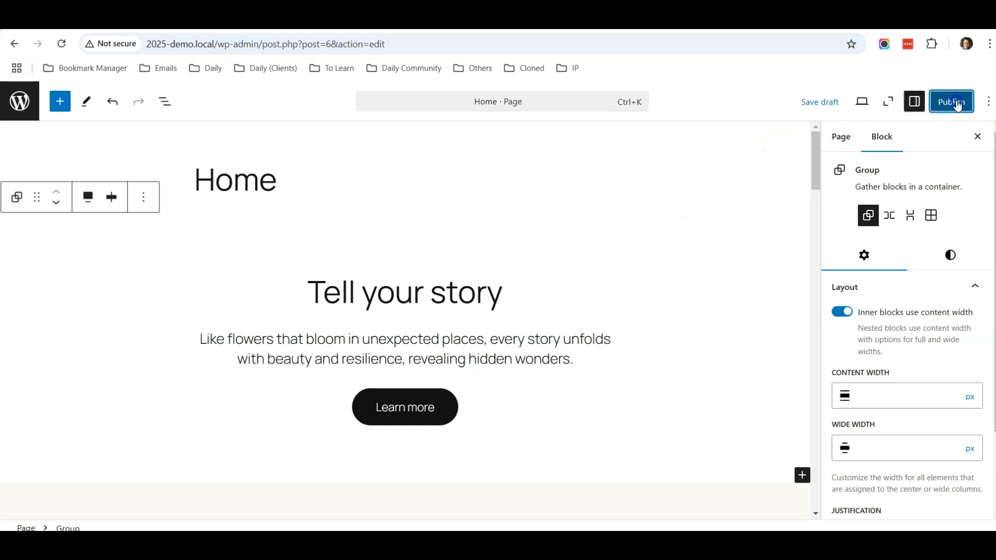
pyautogui.click(957, 103)
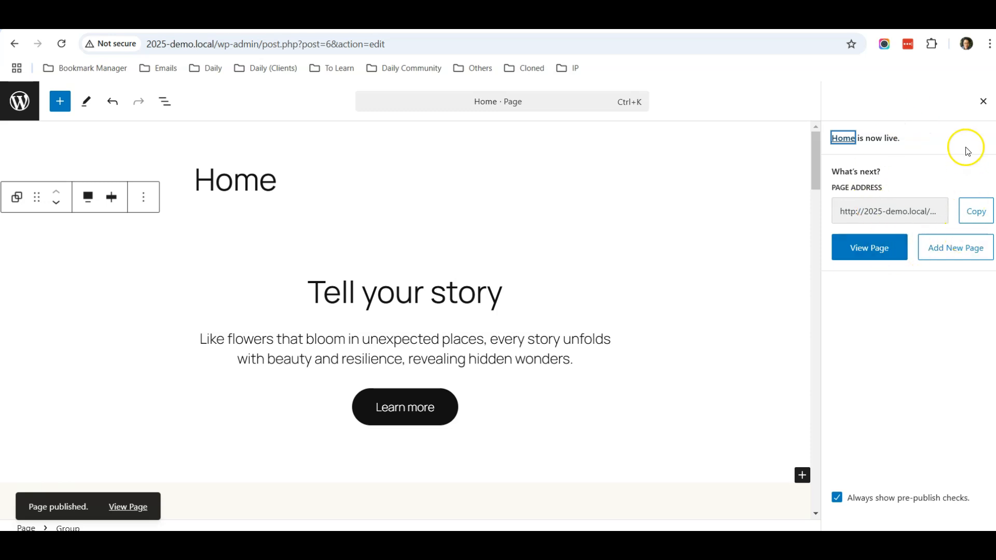
pyautogui.click(983, 104)
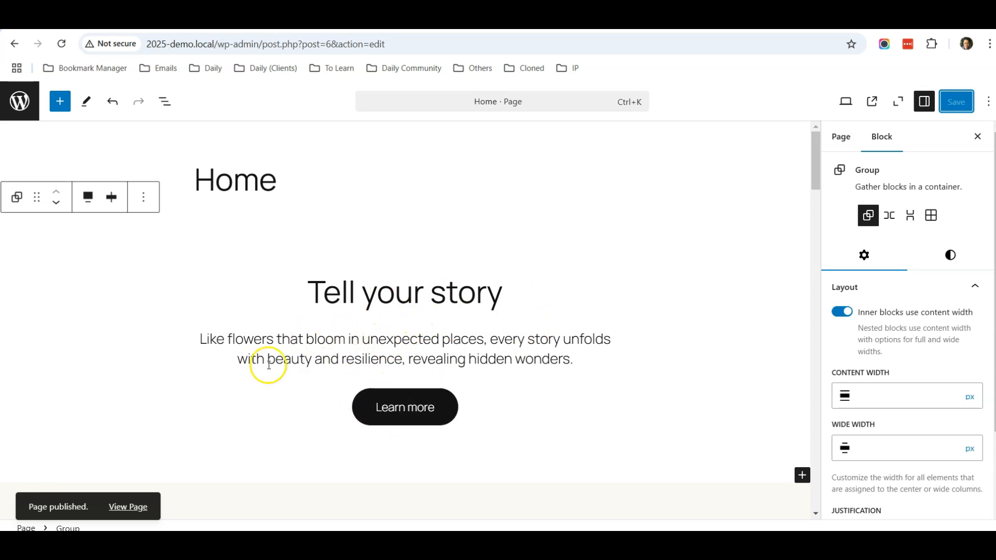
# Open the List View and step through the page's groups to examine the about, services, testimonial and pricing sections.
pyautogui.click(324, 299)
pyautogui.scroll(-8, 276, 284)
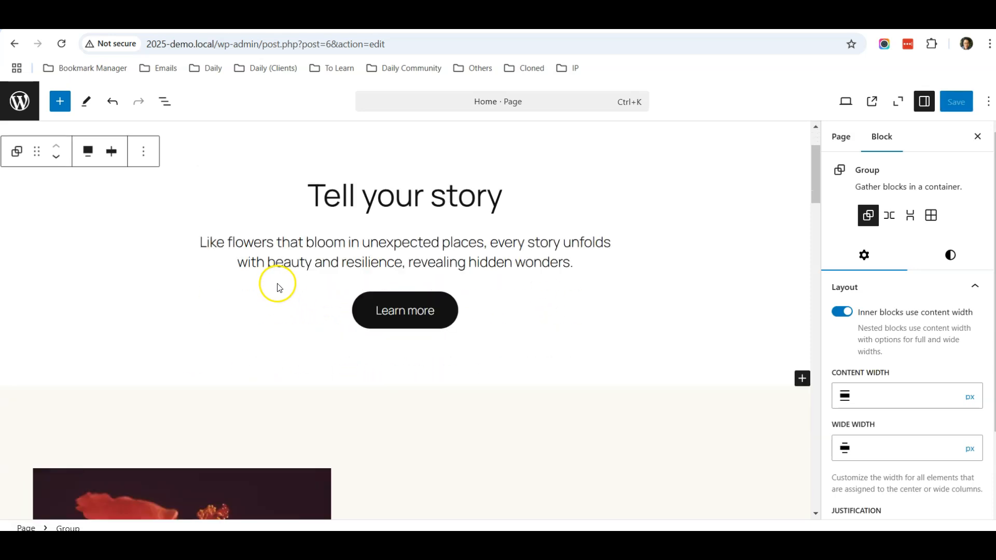
pyautogui.scroll(8, 276, 285)
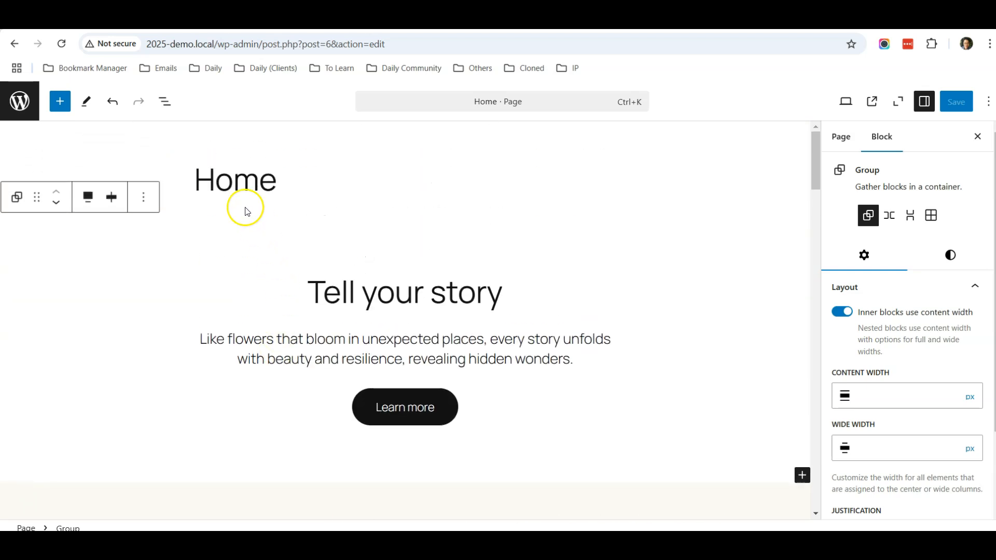
pyautogui.click(166, 107)
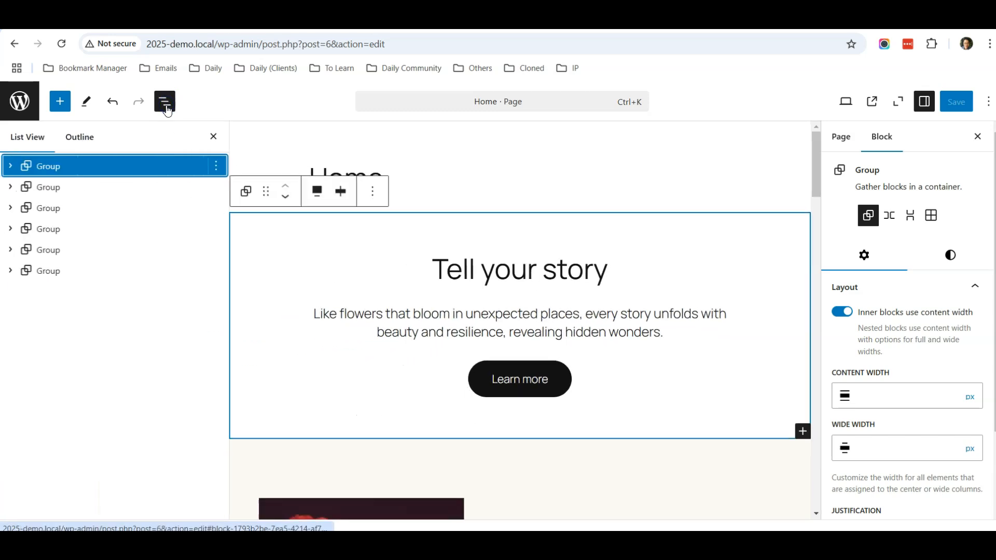
pyautogui.click(66, 192)
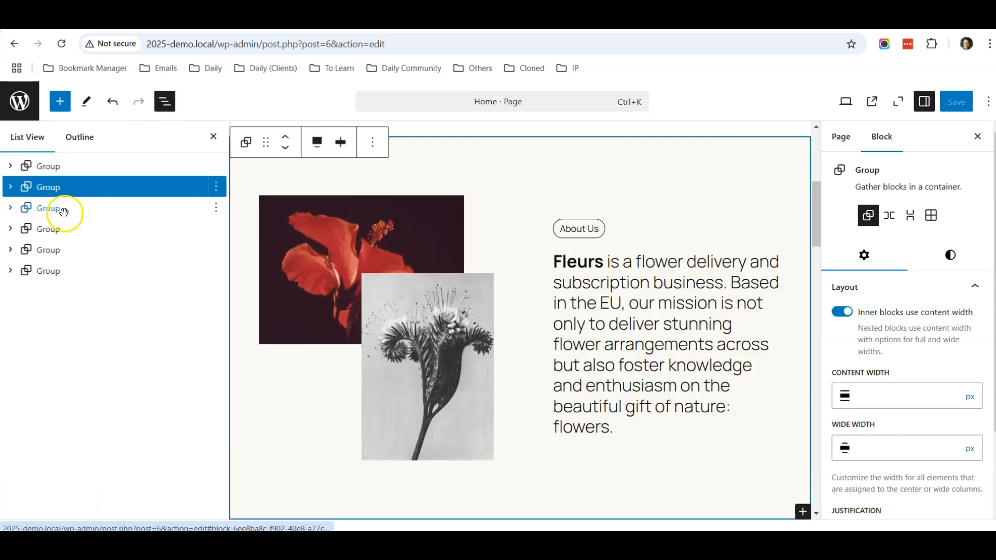
pyautogui.click(64, 211)
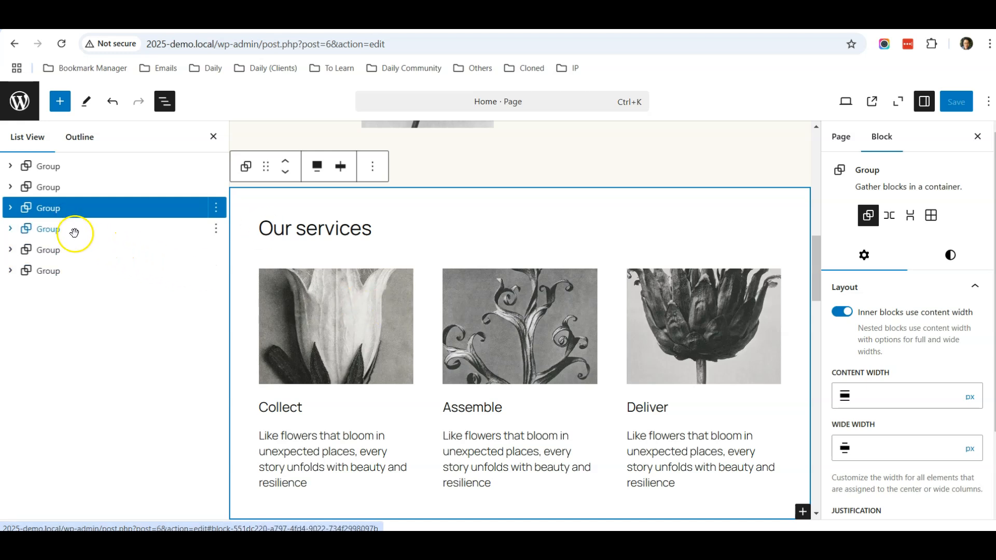
pyautogui.click(73, 229)
pyautogui.click(83, 255)
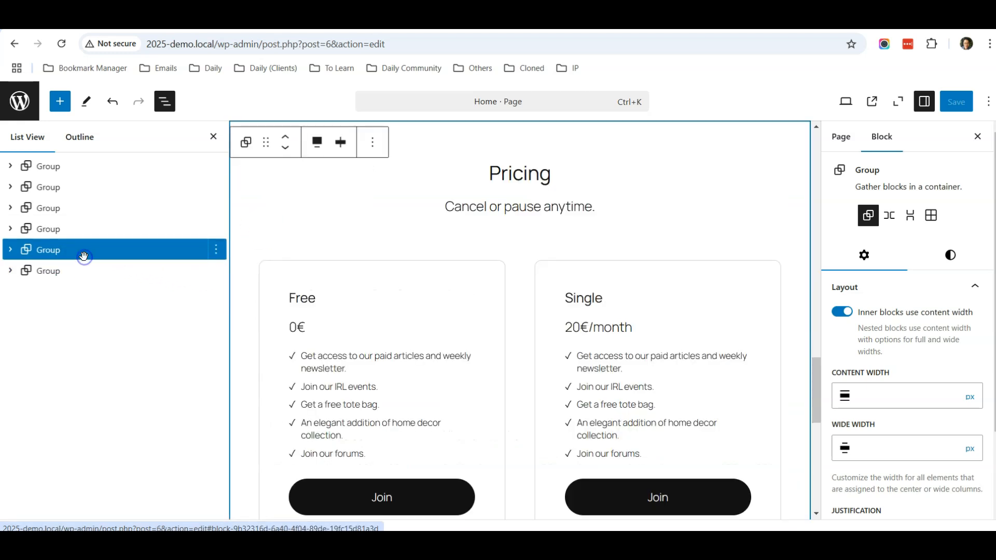
pyautogui.click(81, 229)
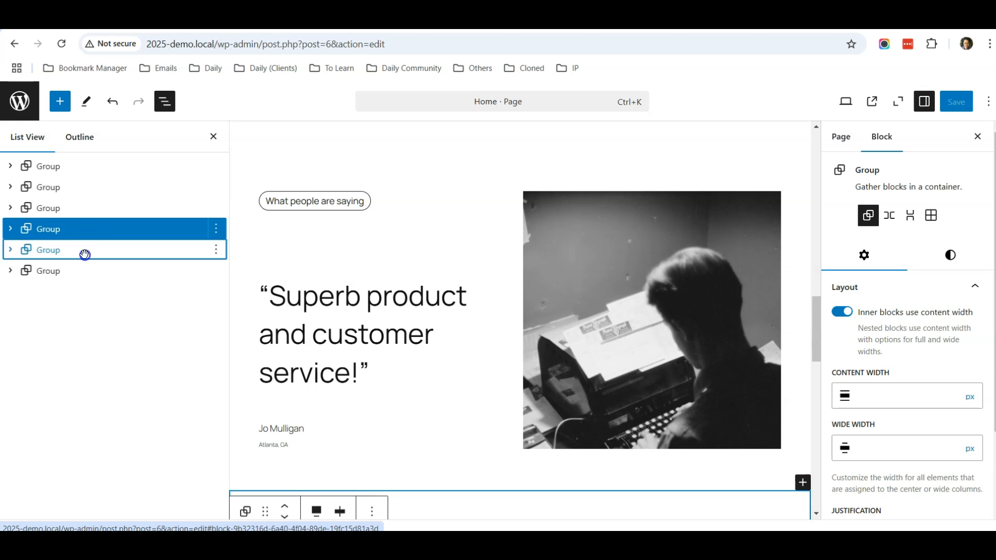
# Delete the group containing the Pricing section from the Home page.
pyautogui.click(83, 252)
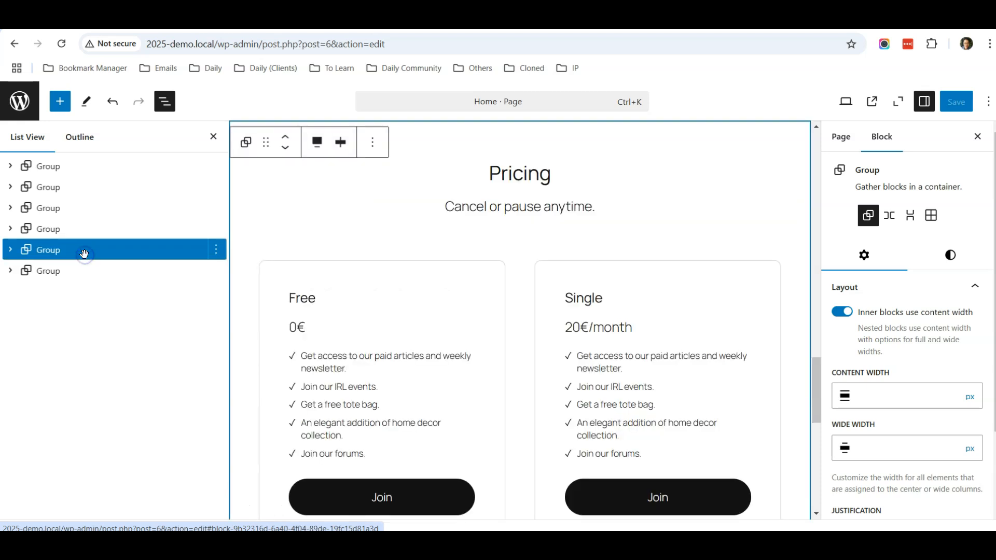
pyautogui.click(216, 253)
pyautogui.scroll(-3, 289, 349)
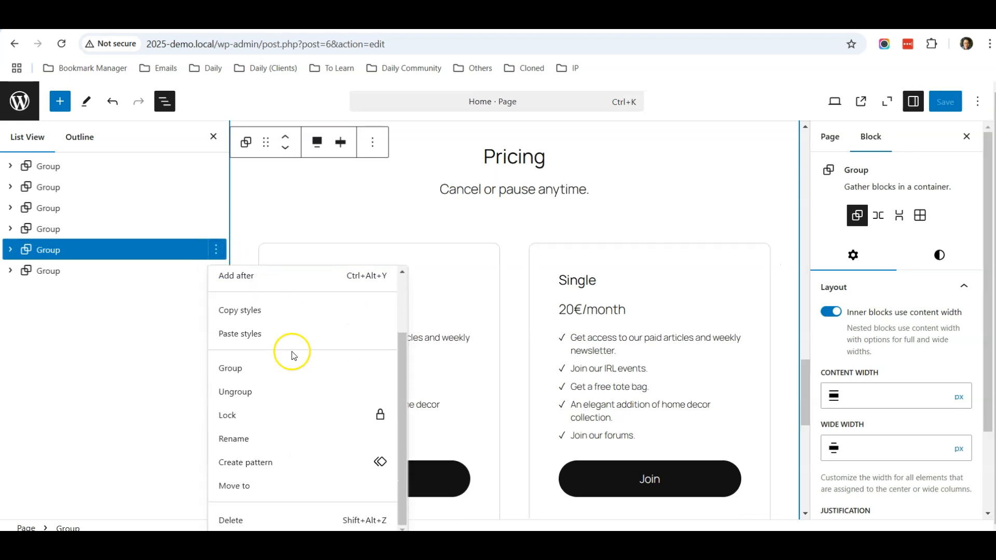
pyautogui.click(250, 518)
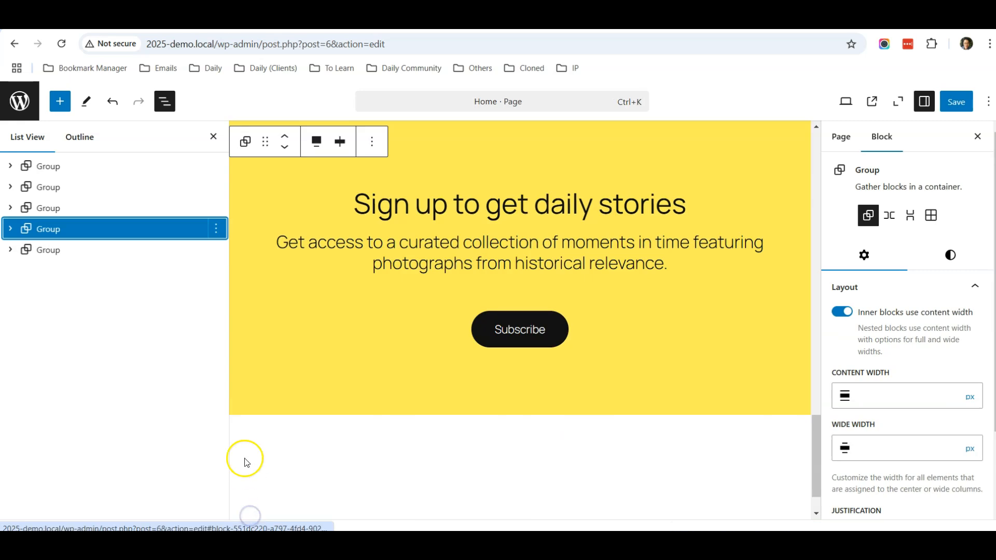
# Delete the yellow "Sign up to get daily stories" group that follows the testimonial section.
pyautogui.click(67, 251)
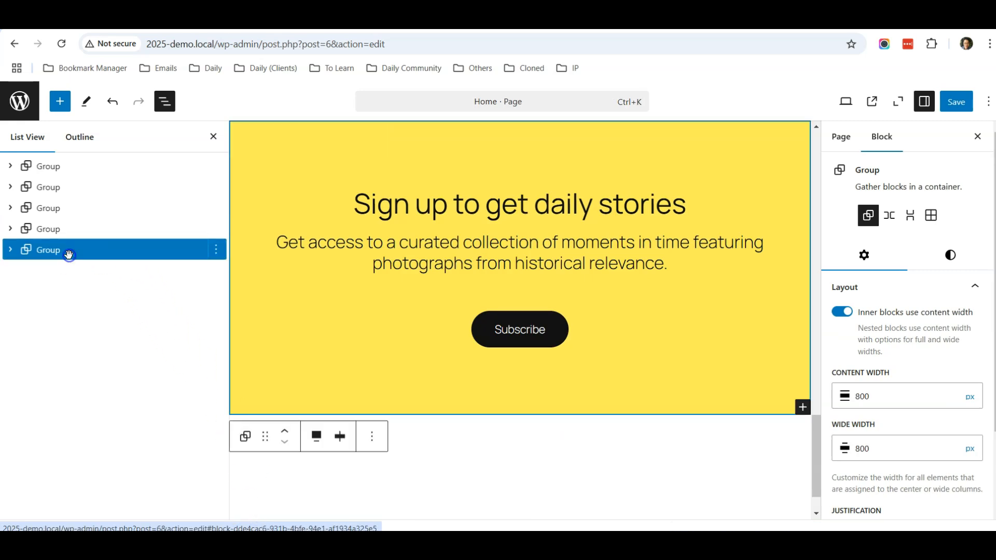
pyautogui.click(67, 234)
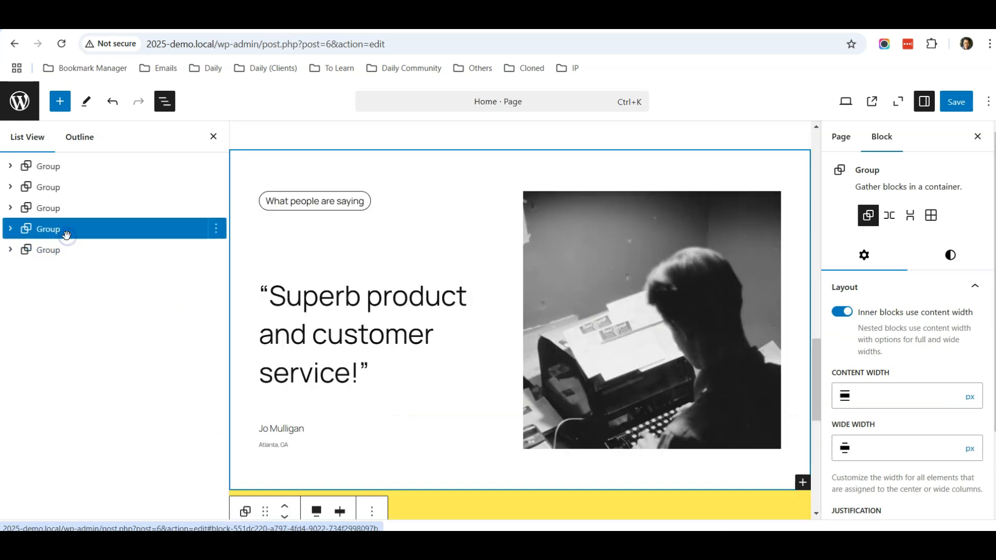
pyautogui.click(73, 251)
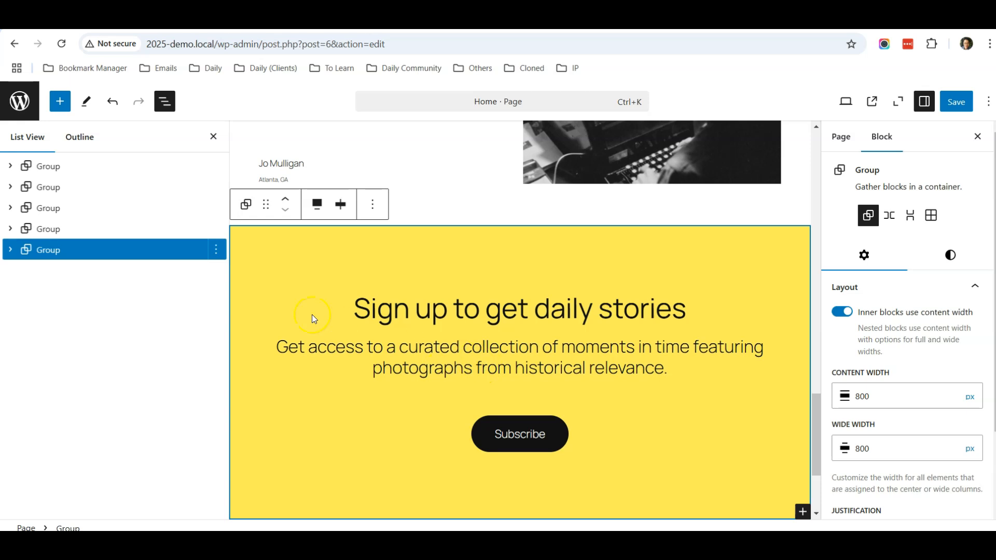
pyautogui.click(216, 250)
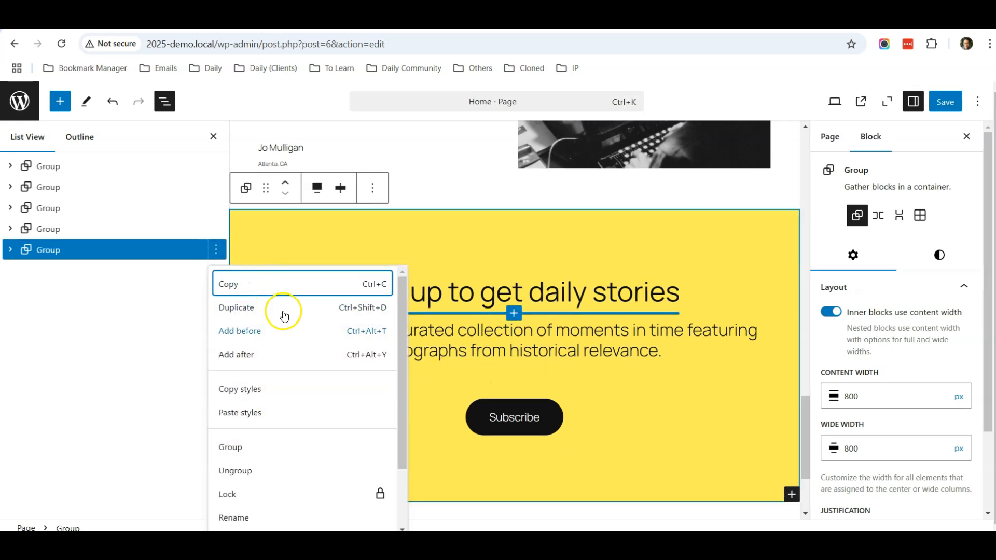
pyautogui.scroll(-3, 305, 350)
pyautogui.click(286, 518)
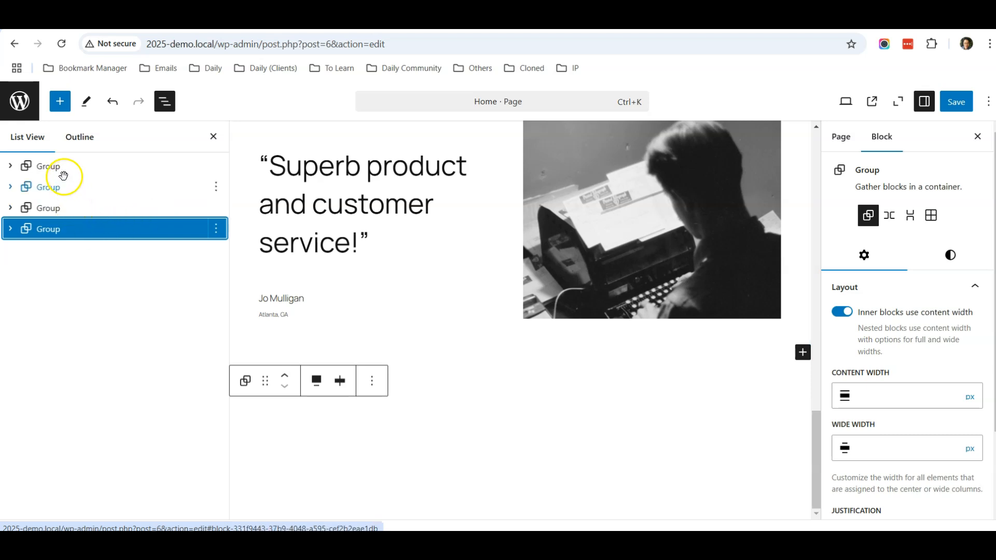
# Upload yoga-5508336_1280 from the 2025 Website Images desktop folder as the background image of the "Tell your story" group.
pyautogui.click(61, 170)
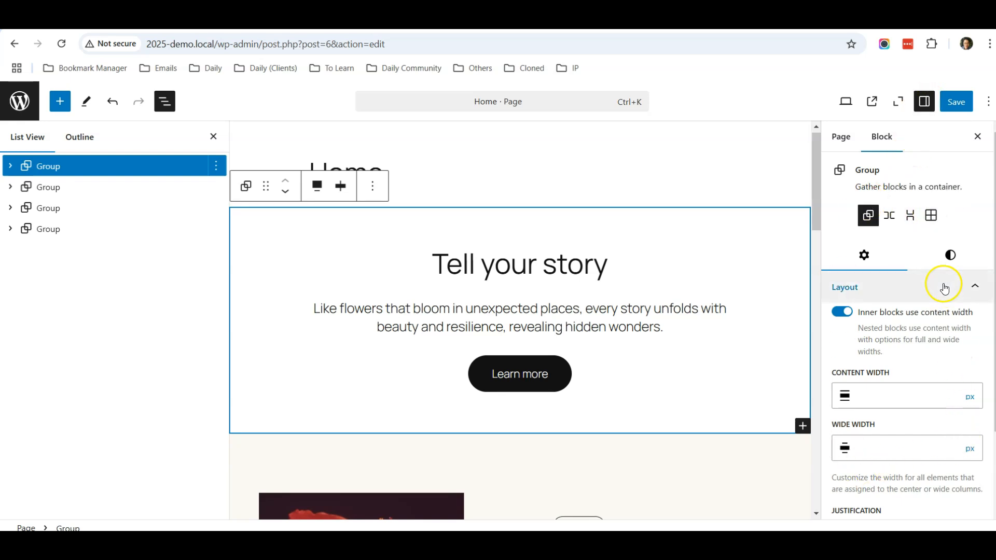
pyautogui.click(948, 256)
pyautogui.scroll(-3, 951, 259)
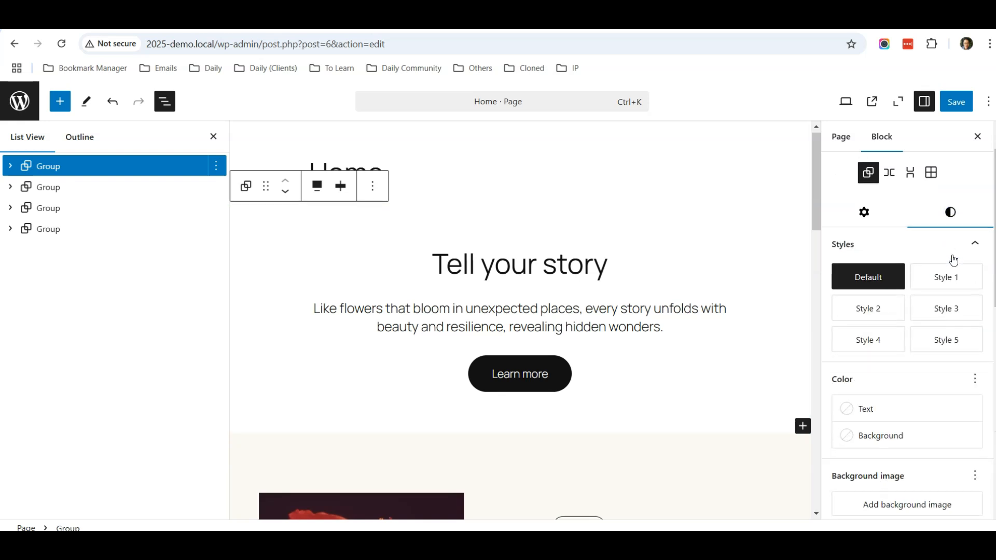
pyautogui.scroll(-1, 952, 260)
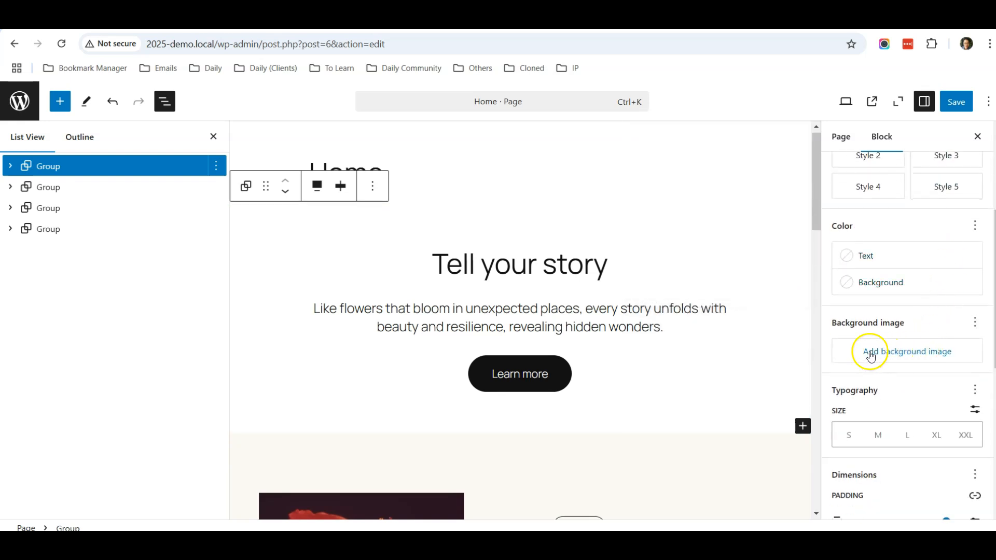
pyautogui.click(909, 354)
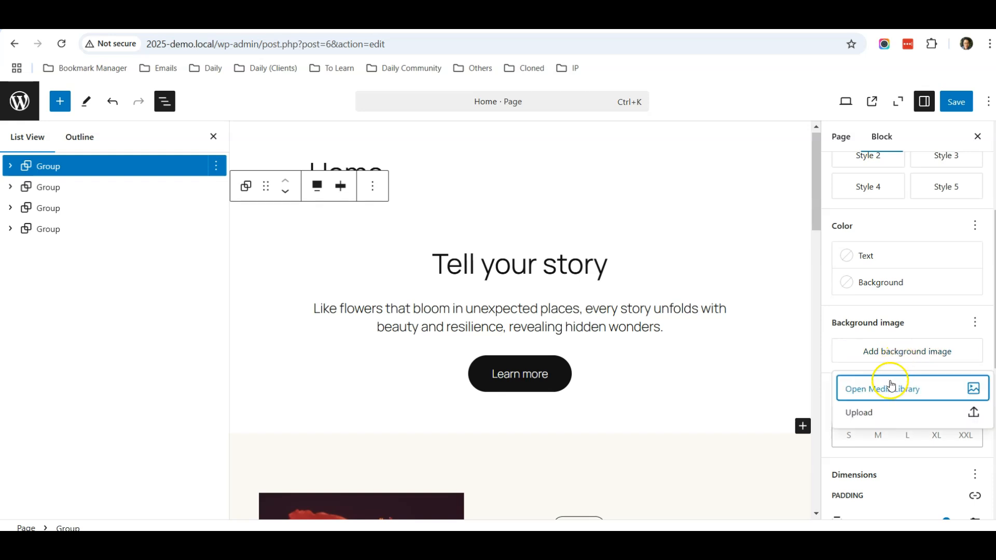
pyautogui.click(876, 412)
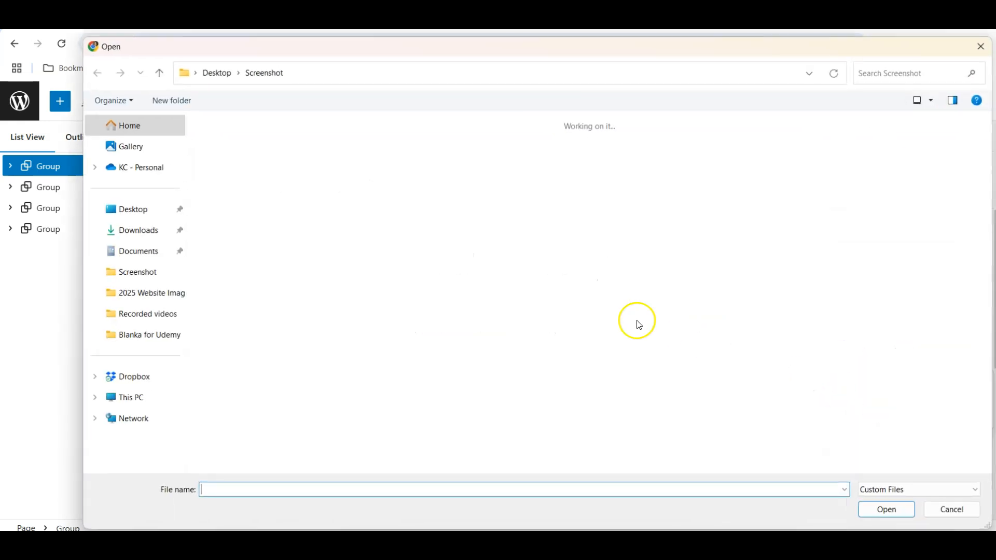
pyautogui.click(131, 209)
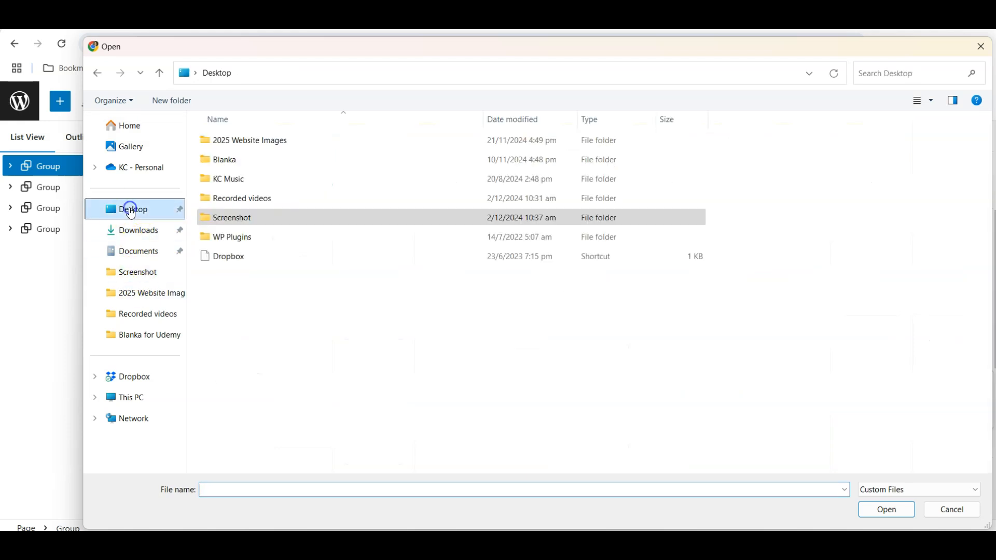
pyautogui.doubleClick(260, 140)
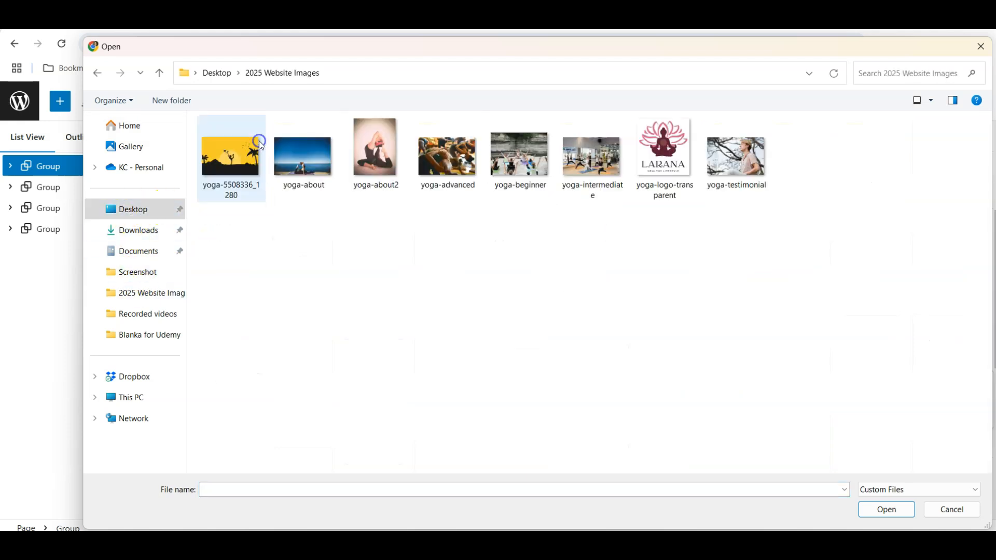
pyautogui.doubleClick(235, 172)
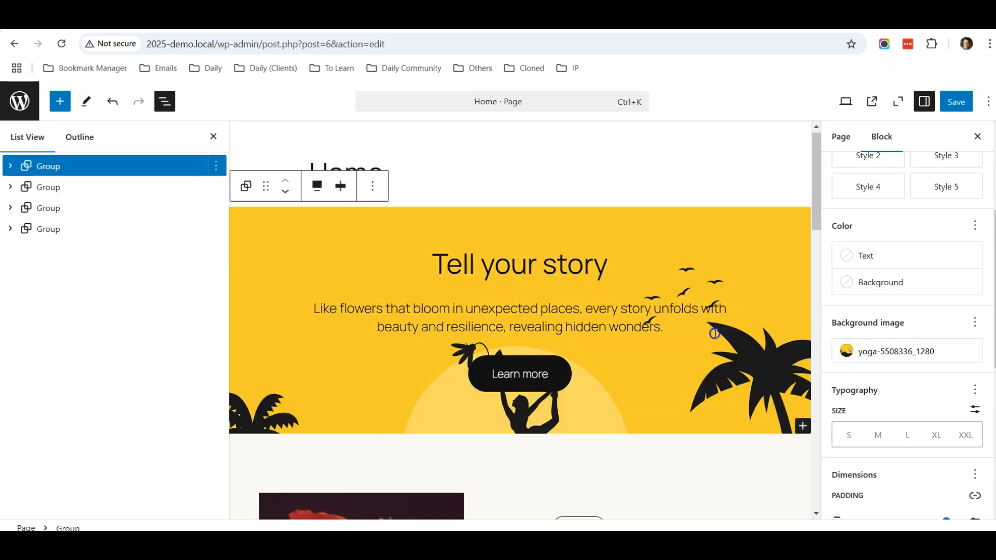
# Examine how the yoga background image fills the "Tell your story" section and how much of it is cropped.
pyautogui.scroll(-3, 697, 322)
pyautogui.scroll(3, 688, 318)
pyautogui.click(476, 297)
pyautogui.click(293, 412)
pyautogui.scroll(-3, 658, 328)
pyautogui.scroll(3, 659, 328)
pyautogui.click(613, 327)
pyautogui.scroll(-2, 664, 326)
pyautogui.click(530, 362)
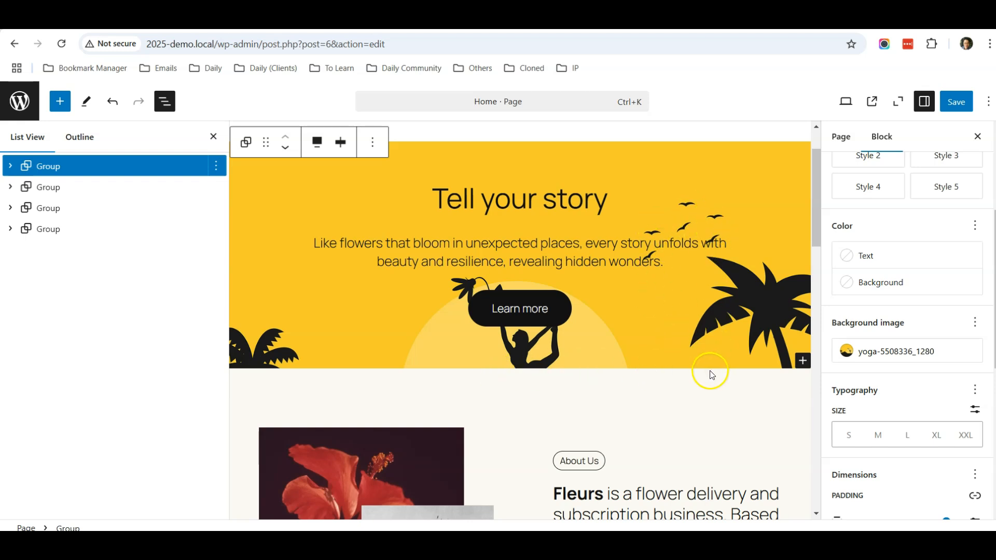
# Set the minimum height of the "Tell your story" group to 100 vh and check the full section.
pyautogui.scroll(-5, 901, 318)
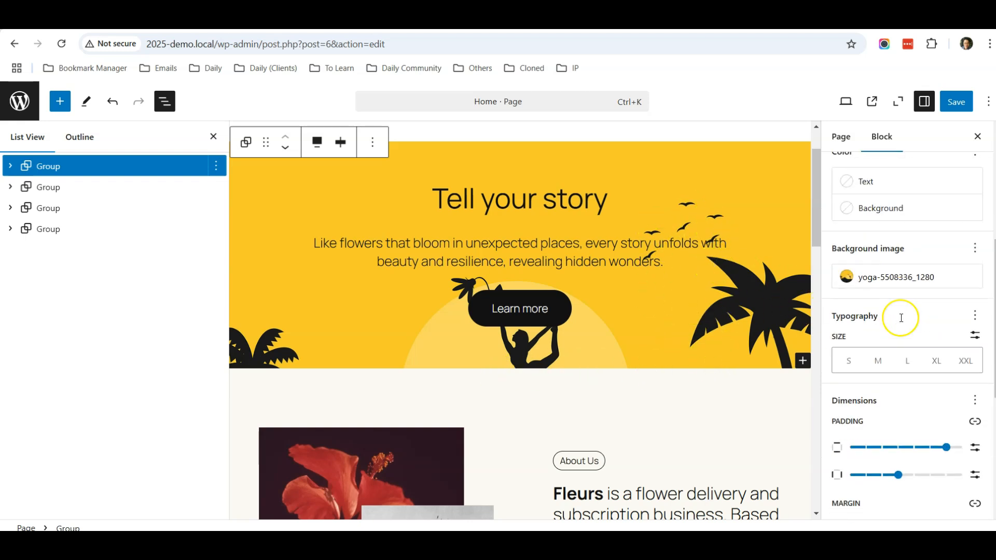
pyautogui.scroll(-1, 901, 317)
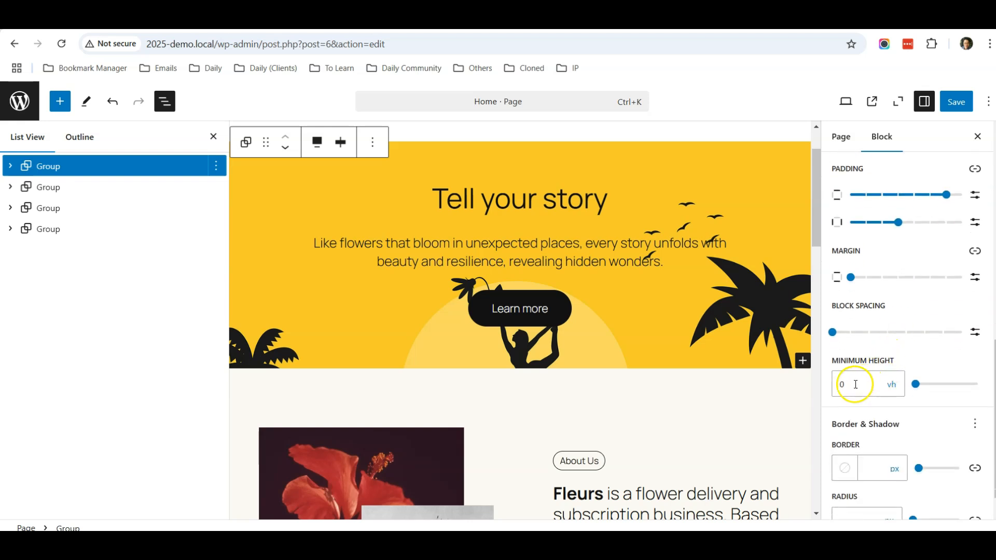
pyautogui.click(848, 381)
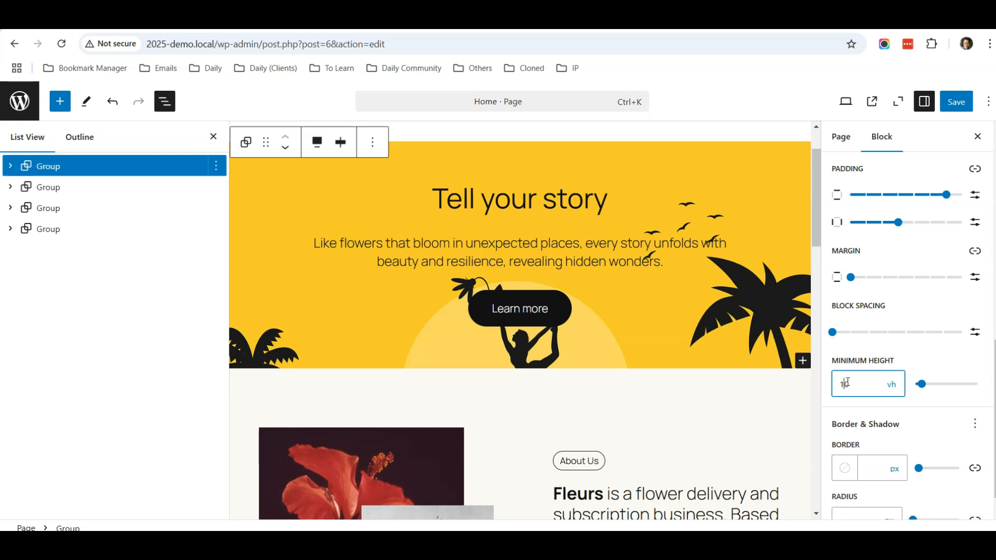
pyautogui.write('0')
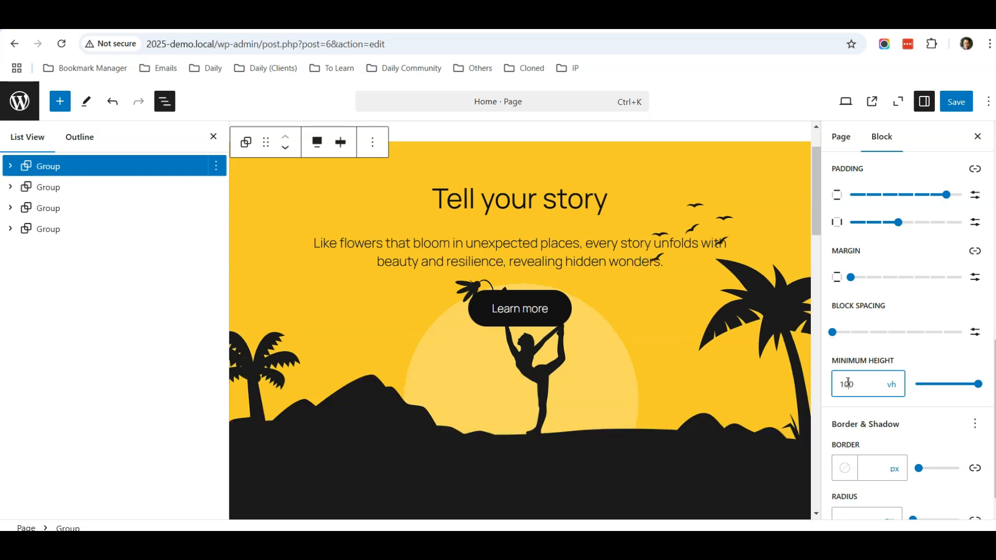
pyautogui.scroll(-3, 692, 365)
pyautogui.scroll(3, 686, 365)
pyautogui.moveTo(627, 278)
pyautogui.scroll(-2, 704, 300)
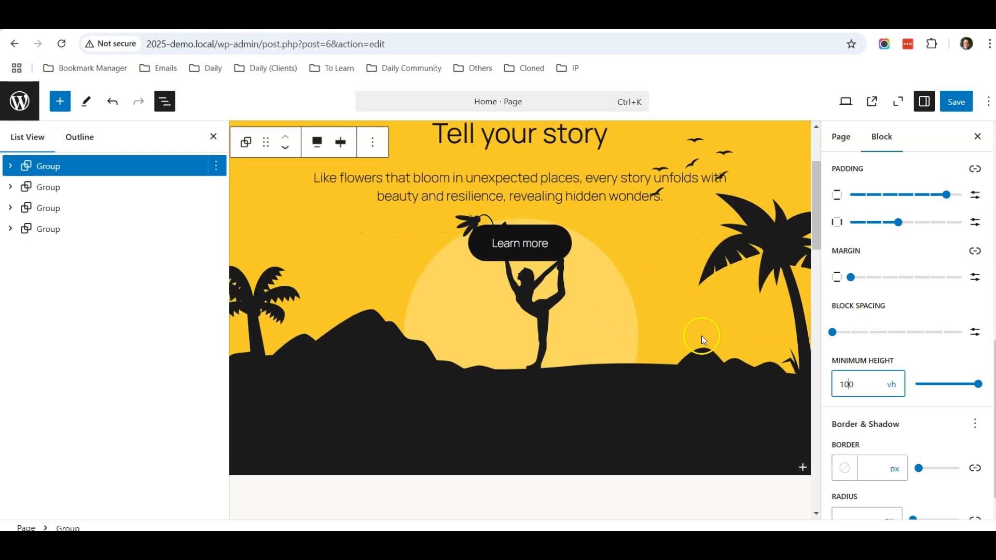
# Try a left focal point of 50 % for the "Tell your story" group's yoga background image, and step it lower.
pyautogui.scroll(4, 730, 319)
pyautogui.scroll(5, 908, 339)
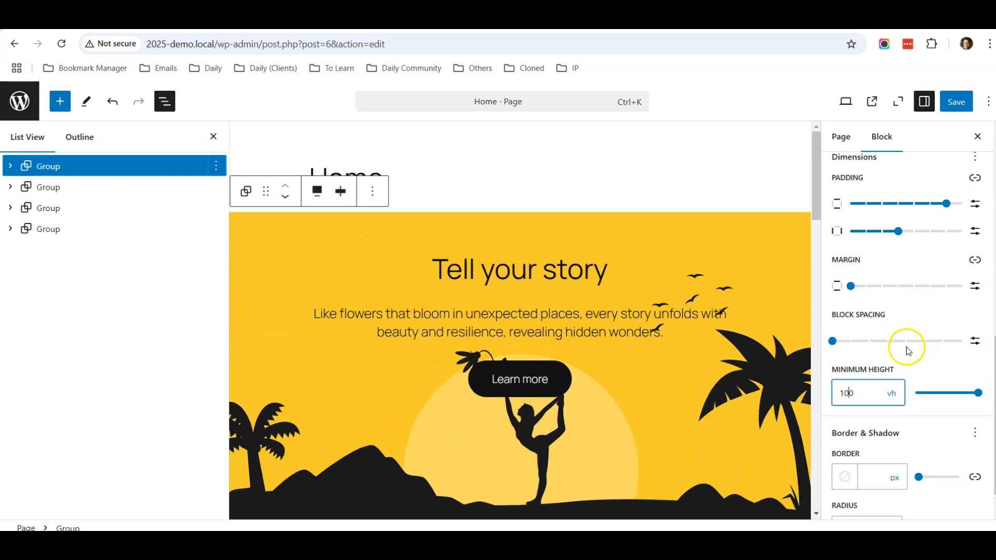
pyautogui.scroll(3, 905, 352)
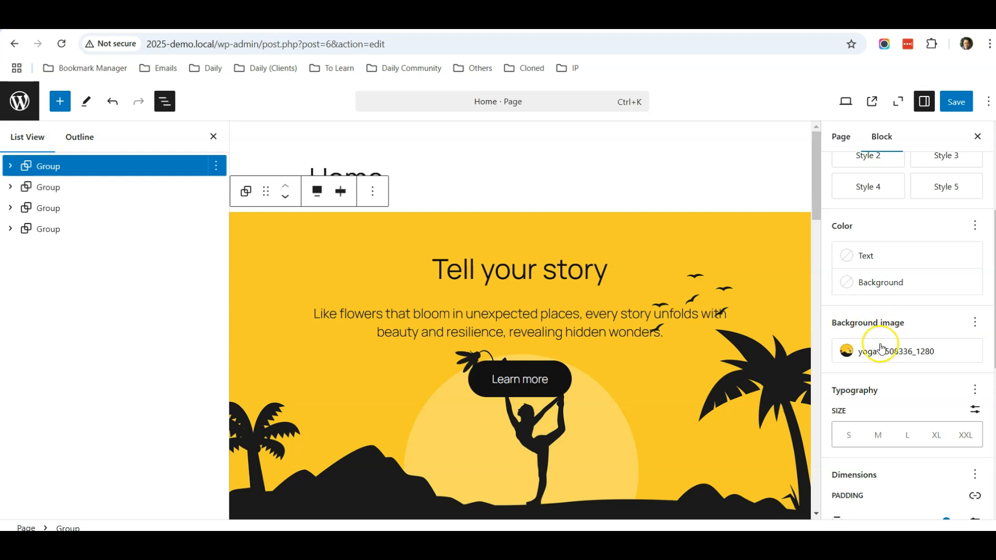
pyautogui.click(936, 355)
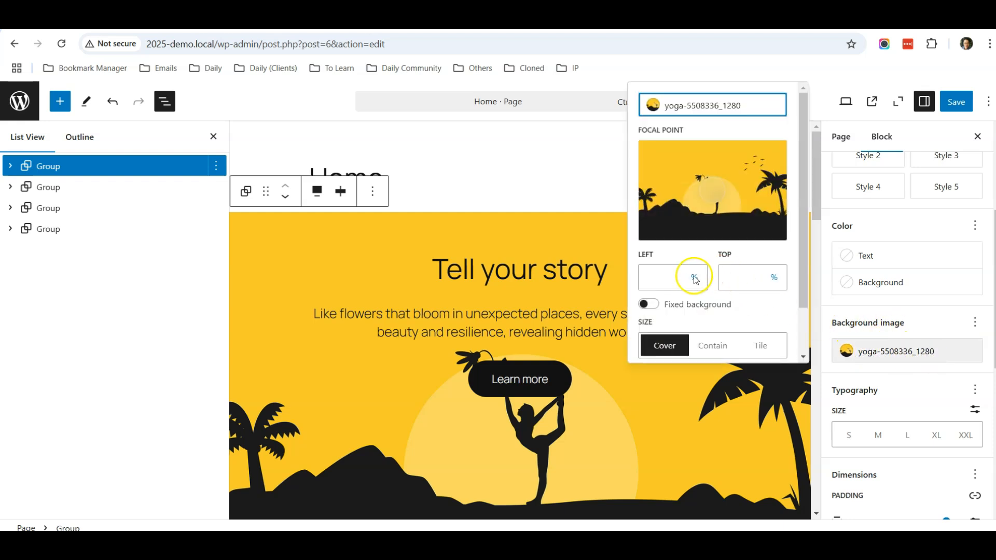
pyautogui.click(661, 278)
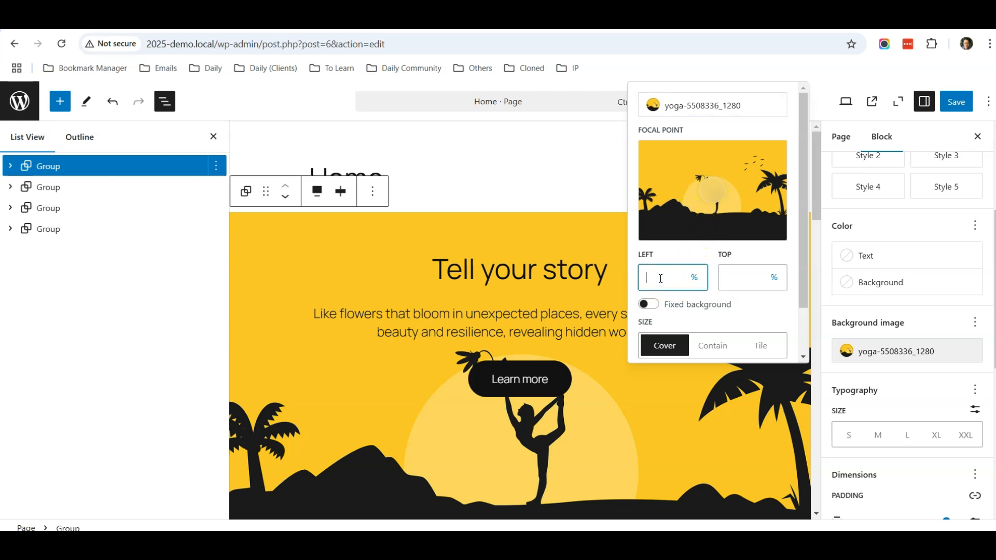
pyautogui.write('50')
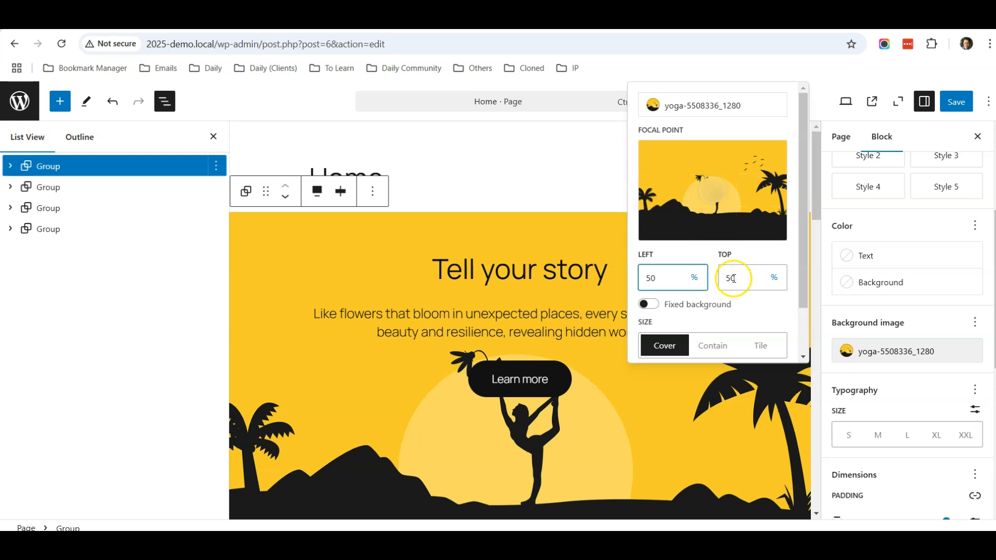
pyautogui.press('Down')
pyautogui.press('Down')
pyautogui.write('7')
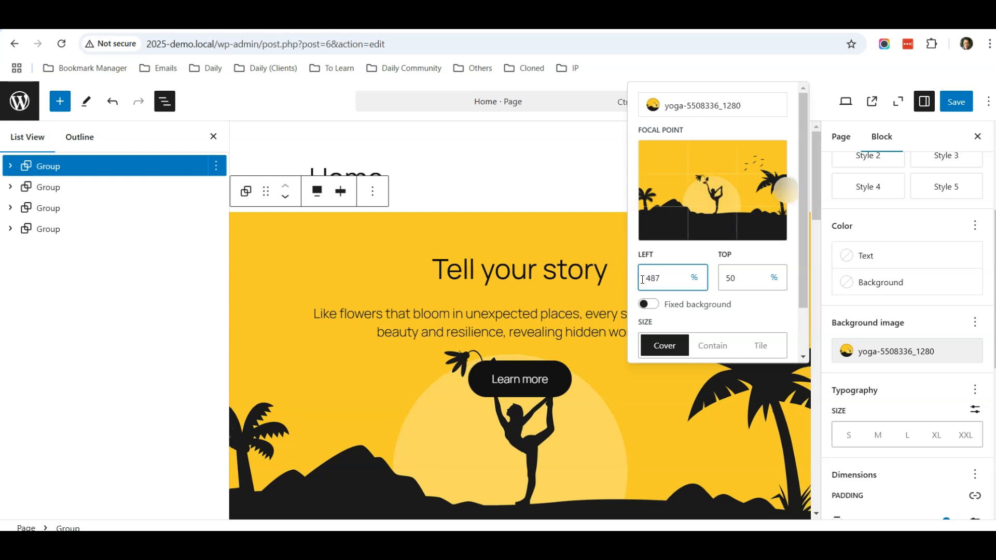
# Try left focal point values of 57, 75 and 30 % for the yoga background image.
pyautogui.moveTo(666, 276); pyautogui.dragTo(634, 279)
pyautogui.write('57')
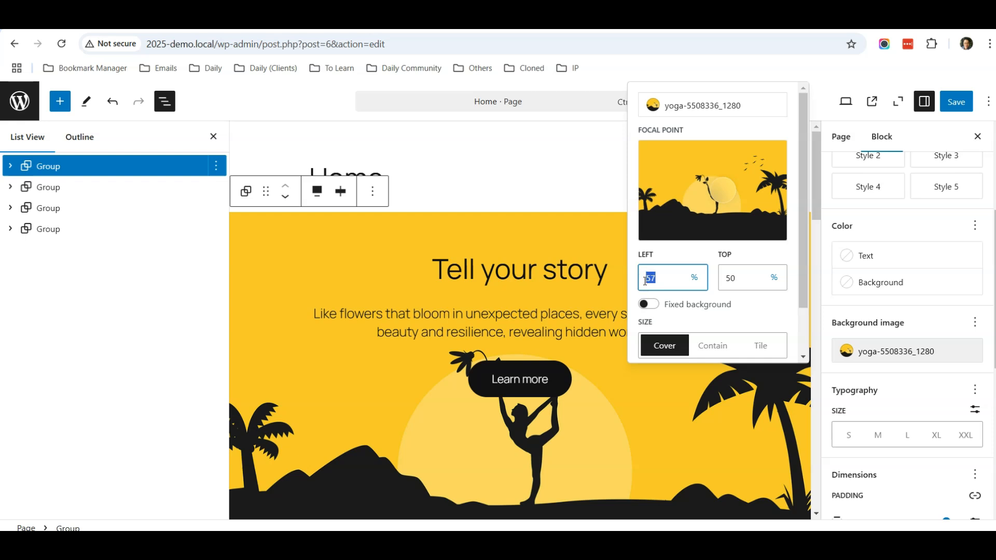
pyautogui.write('75')
pyautogui.moveTo(644, 282); pyautogui.dragTo(673, 277)
pyautogui.write('30')
# Set the background image's left focal point to 0 %, clear the top value, and check the section.
pyautogui.click(696, 275)
pyautogui.press('BackSpace')
pyautogui.press('BackSpace')
pyautogui.doubleClick(725, 279)
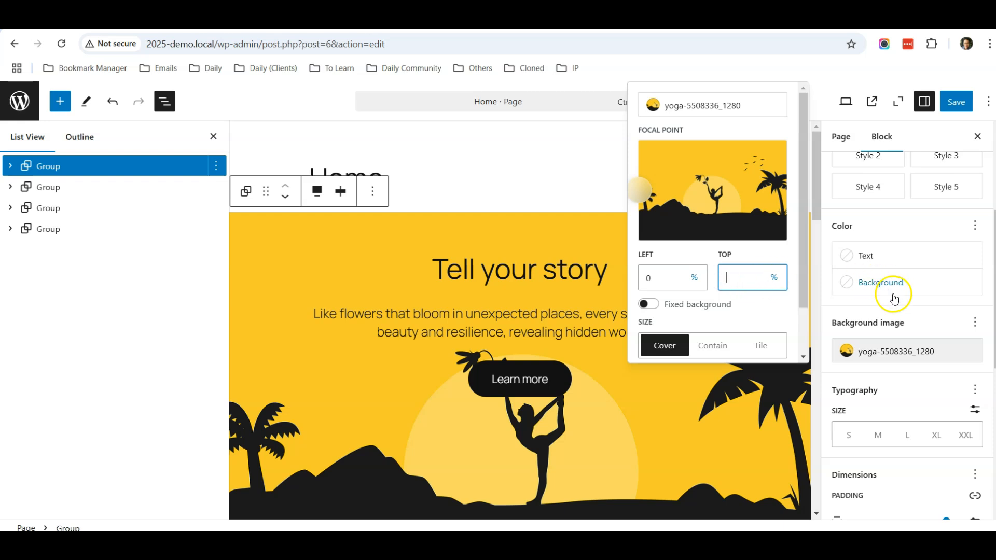
pyautogui.click(930, 352)
pyautogui.scroll(-2, 637, 359)
pyautogui.scroll(2, 634, 356)
pyautogui.scroll(-1, 634, 357)
pyautogui.scroll(1, 623, 345)
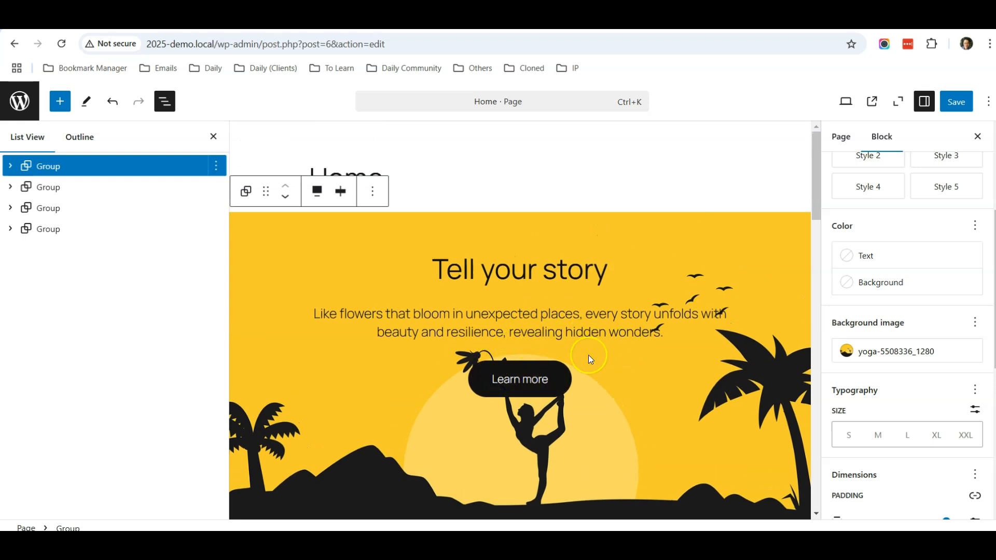
# Expand the "Tell your story" group and its nested group, and inspect the heading and paragraph text inside.
pyautogui.click(9, 167)
pyautogui.click(59, 192)
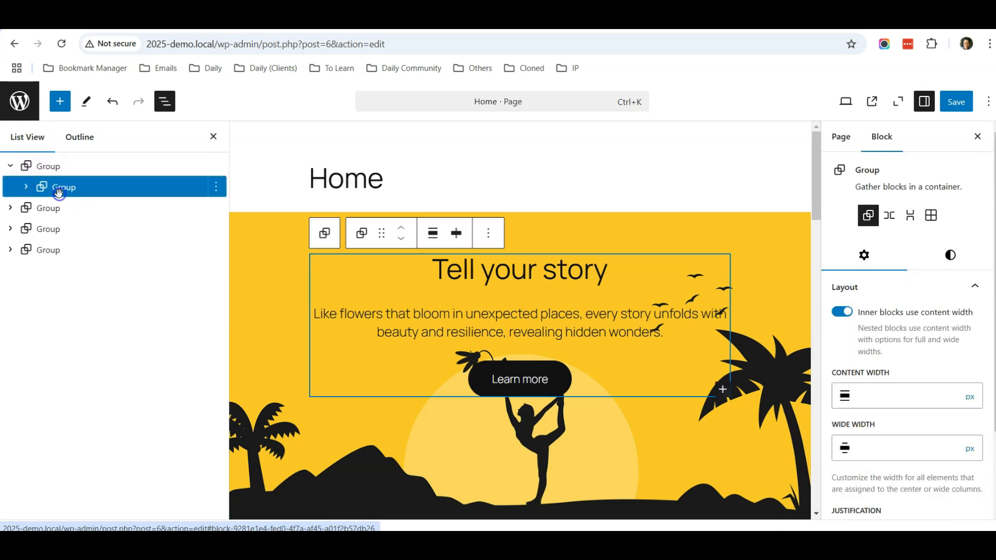
pyautogui.click(26, 187)
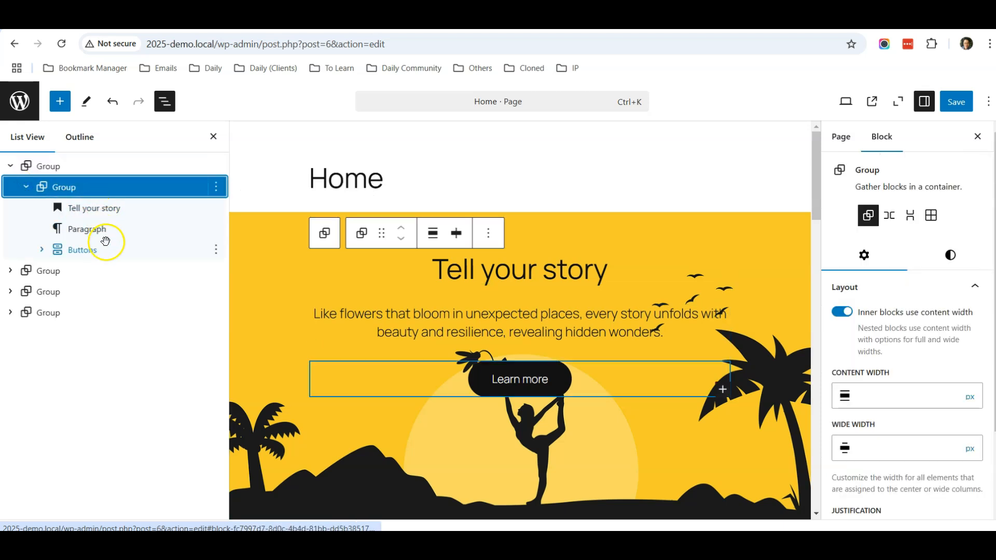
pyautogui.click(95, 210)
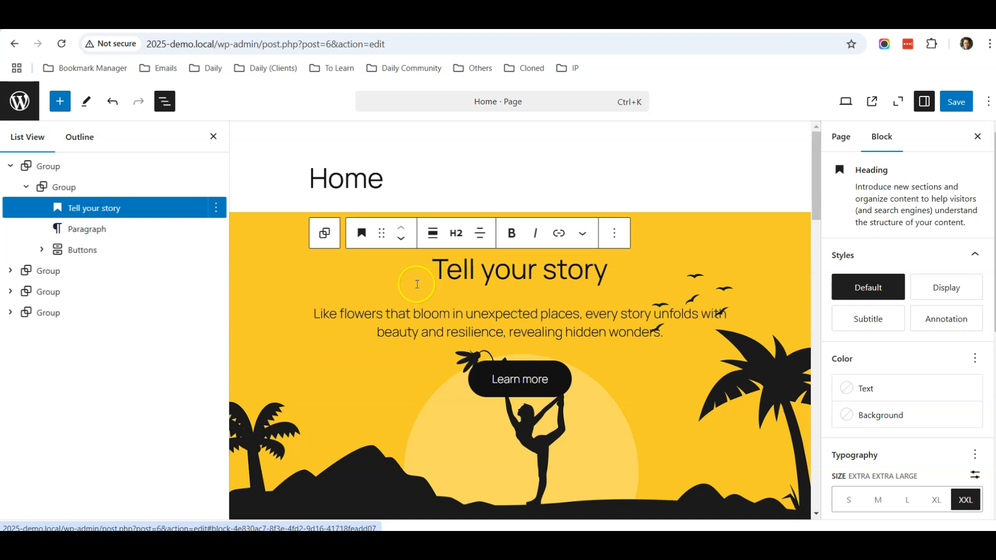
pyautogui.doubleClick(491, 272)
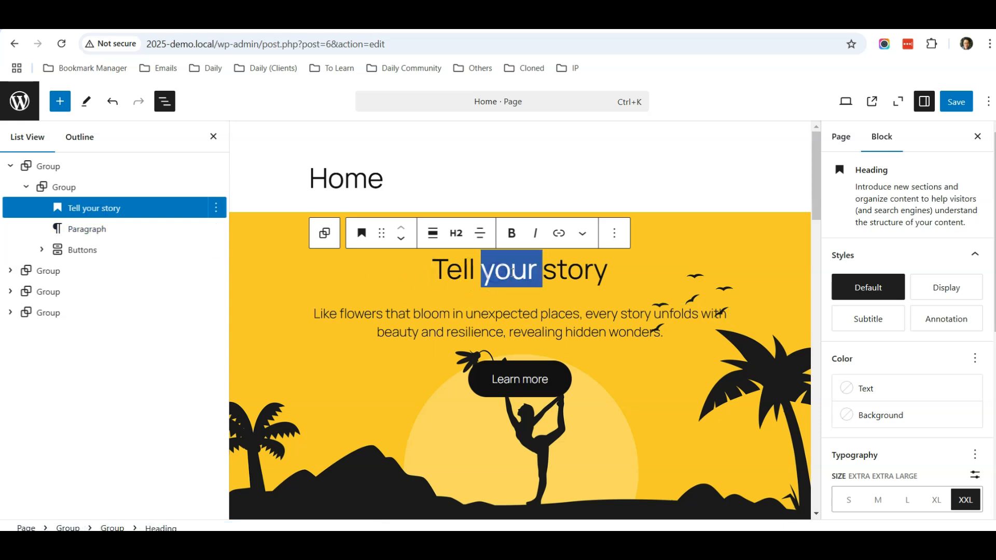
pyautogui.doubleClick(576, 270)
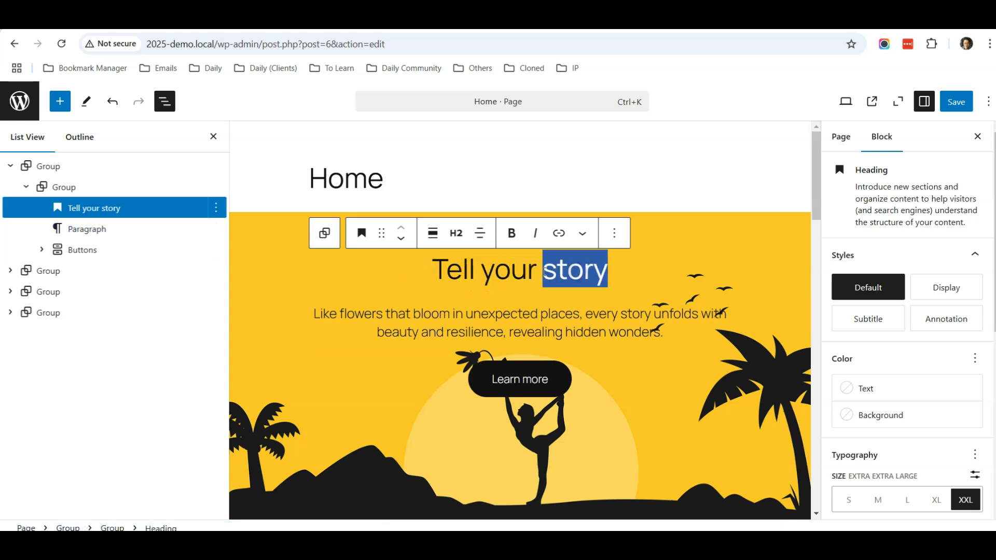
pyautogui.click(99, 232)
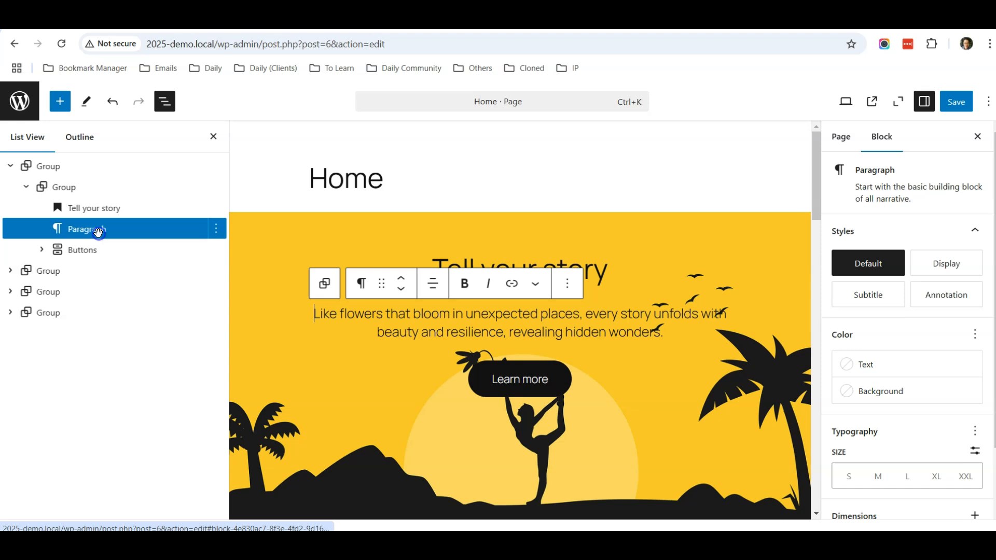
pyautogui.doubleClick(443, 318)
# Delete the Buttons block with "Learn more" from the "Tell your story" group and check the section.
pyautogui.click(79, 250)
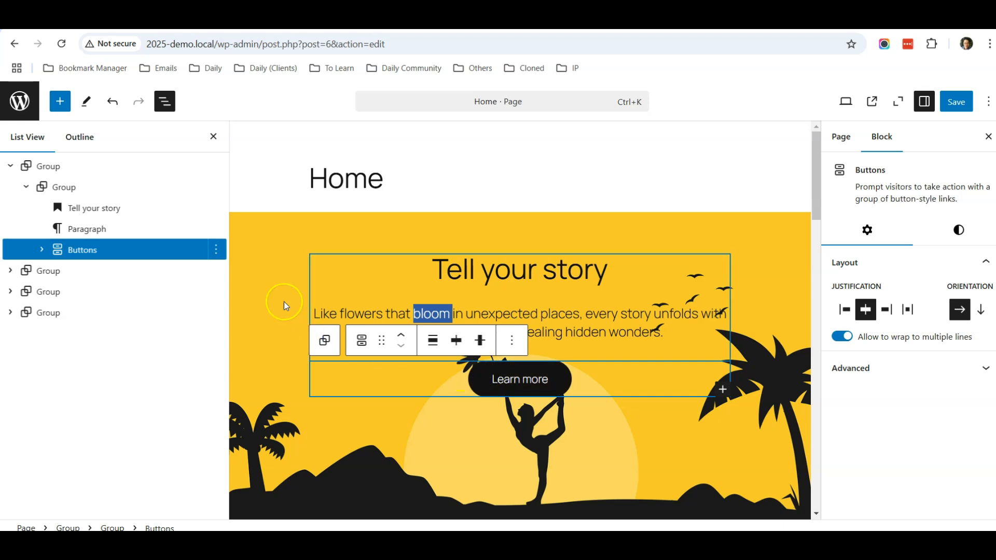
pyautogui.click(215, 250)
pyautogui.scroll(-3, 295, 360)
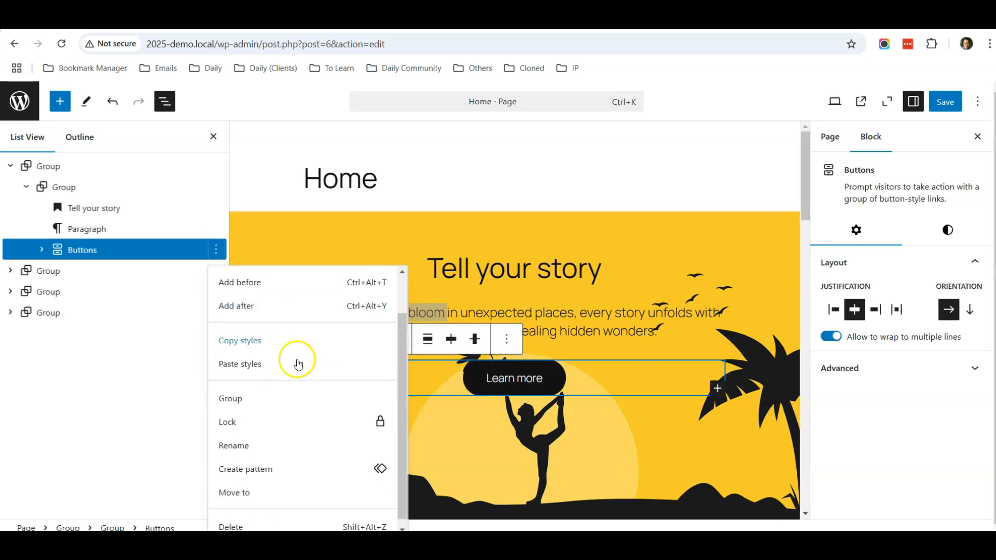
pyautogui.click(269, 518)
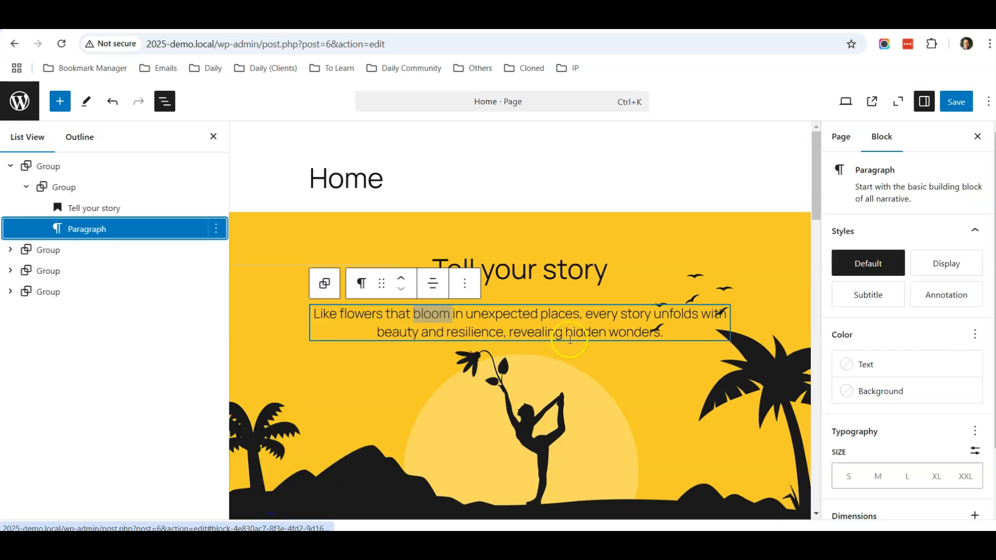
pyautogui.scroll(-1, 540, 361)
pyautogui.scroll(1, 541, 361)
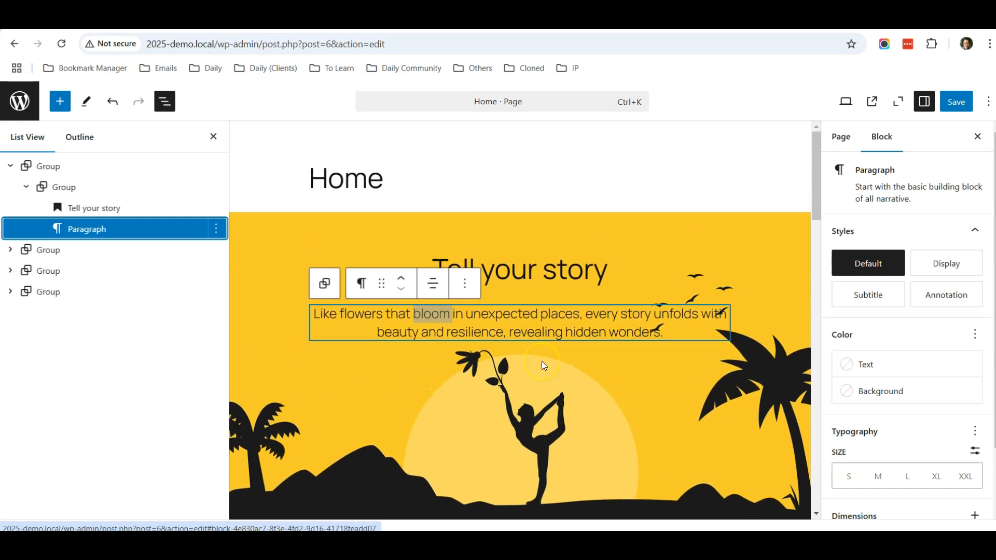
pyautogui.scroll(-2, 542, 361)
pyautogui.scroll(2, 543, 366)
pyautogui.scroll(-2, 543, 366)
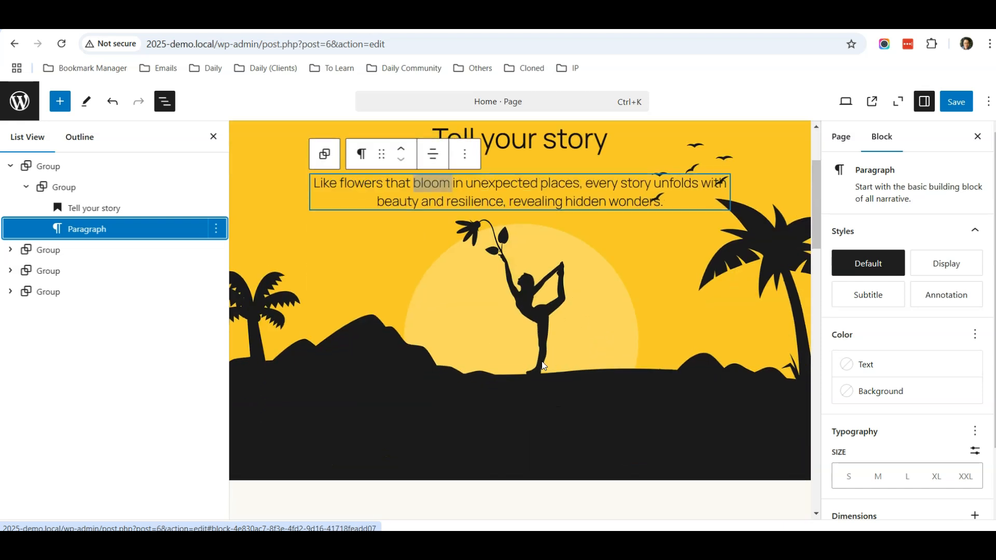
# Replace the red flower image in the About Us section by uploading yoga-about from the 2025 Website Images folder.
pyautogui.scroll(-7, 543, 366)
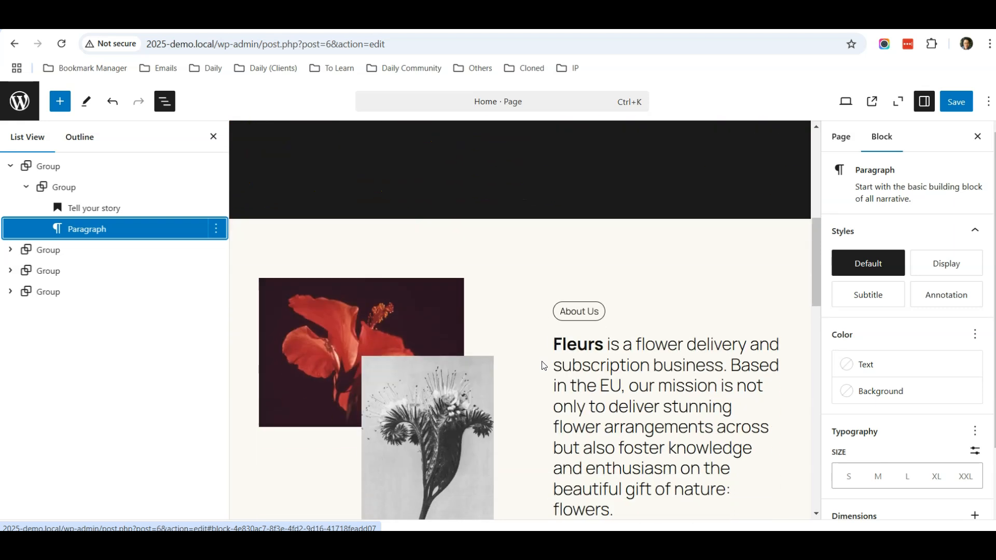
pyautogui.scroll(1, 543, 366)
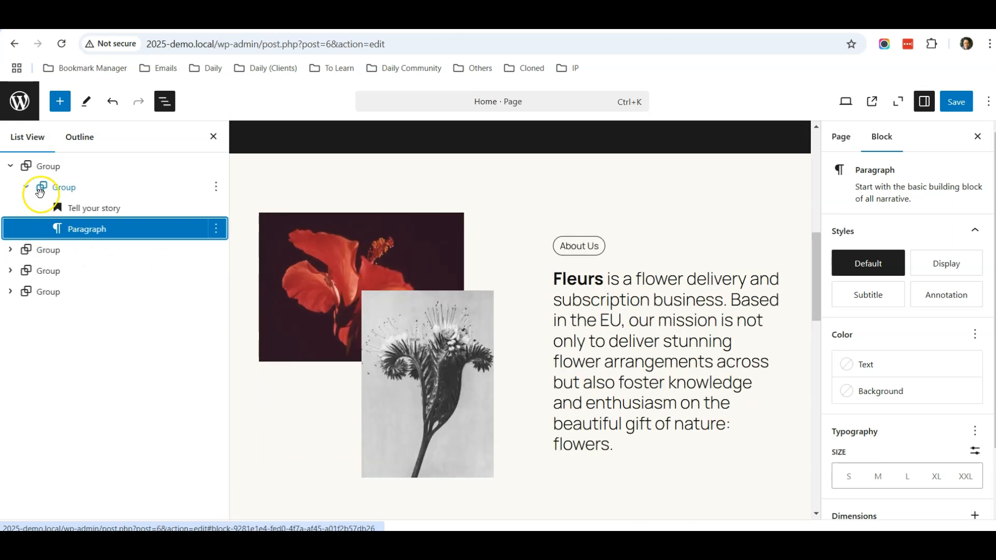
pyautogui.click(9, 167)
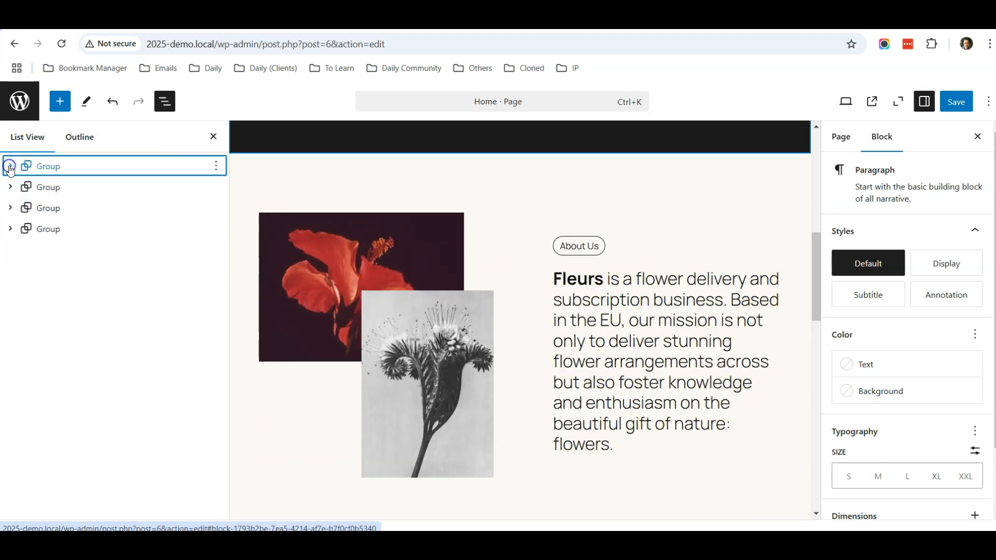
pyautogui.click(46, 188)
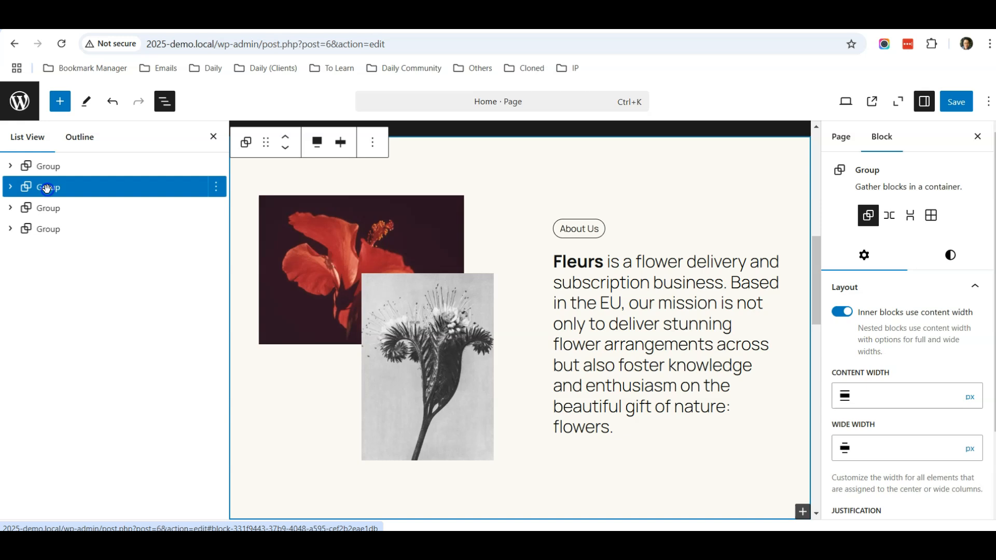
pyautogui.click(346, 241)
pyautogui.scroll(-3, 631, 393)
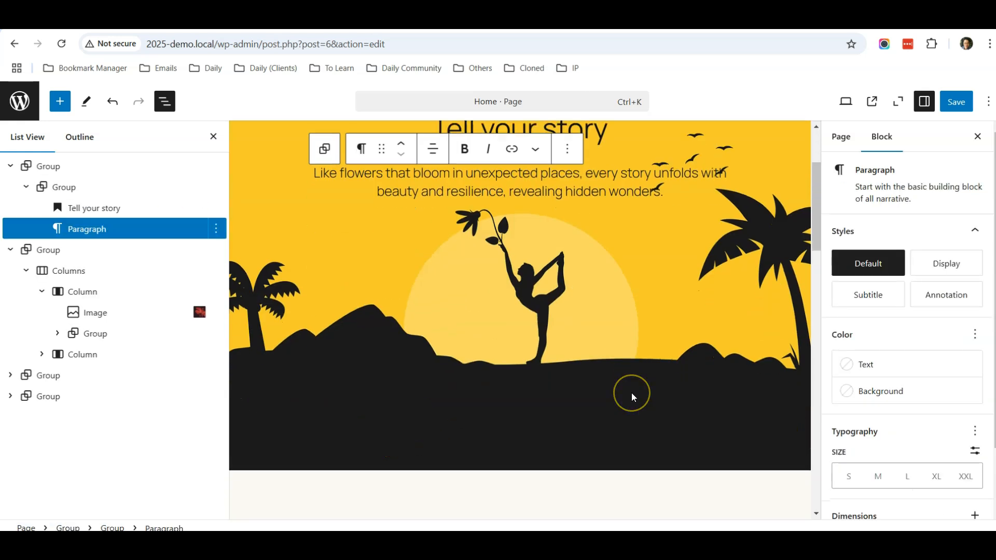
pyautogui.scroll(-5, 631, 394)
pyautogui.click(391, 322)
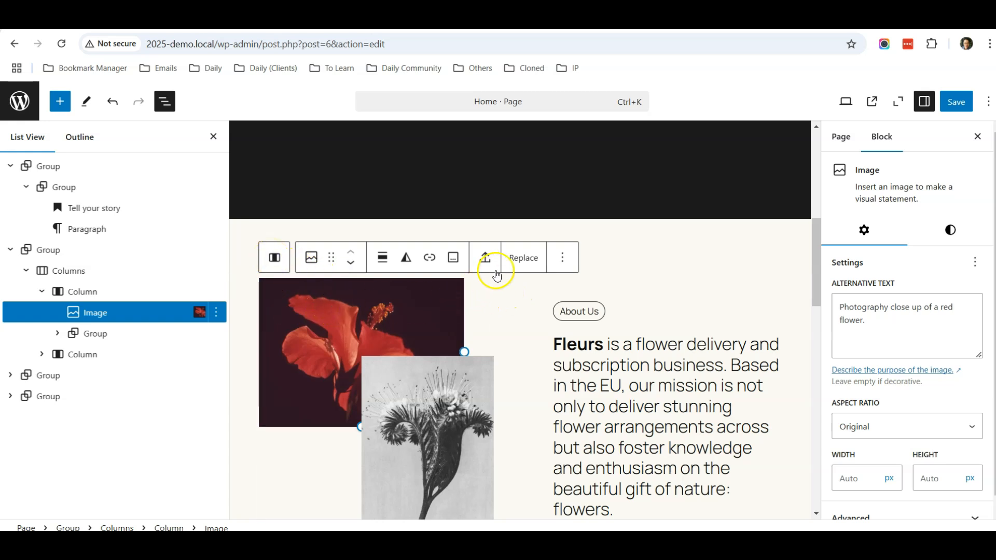
pyautogui.click(522, 259)
pyautogui.click(557, 326)
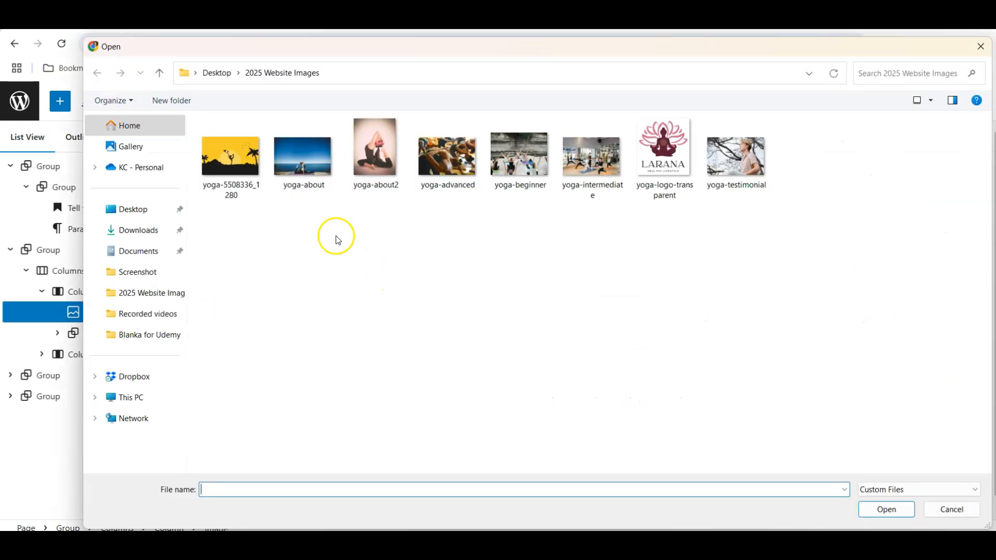
pyautogui.doubleClick(314, 169)
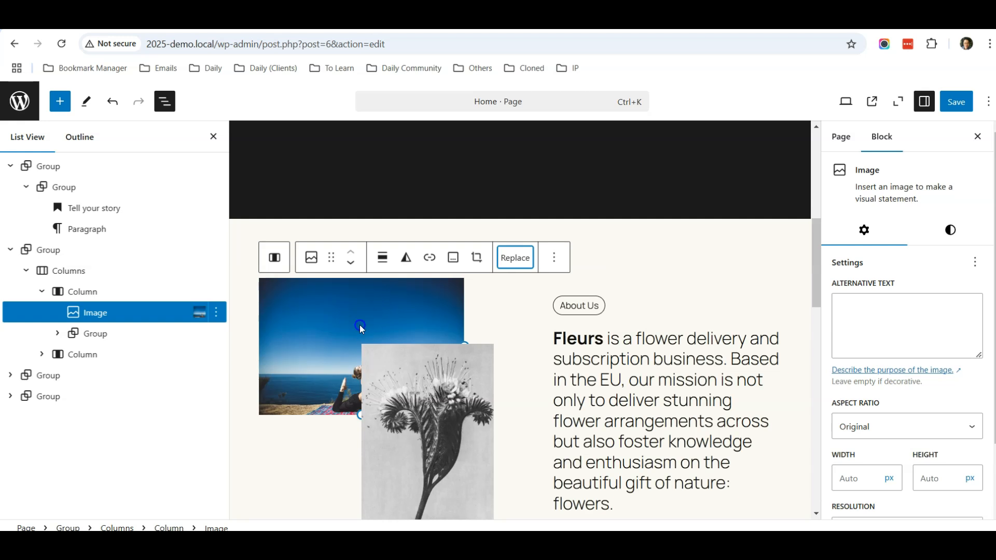
# Replace the overlapping black and white flower image in the About Us section by uploading yoga-about2.
pyautogui.click(421, 418)
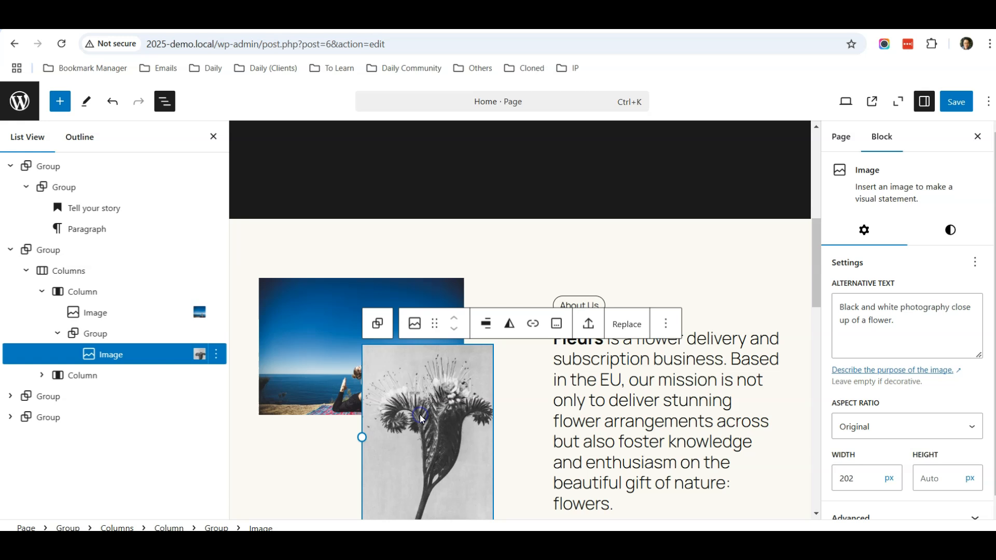
pyautogui.click(628, 325)
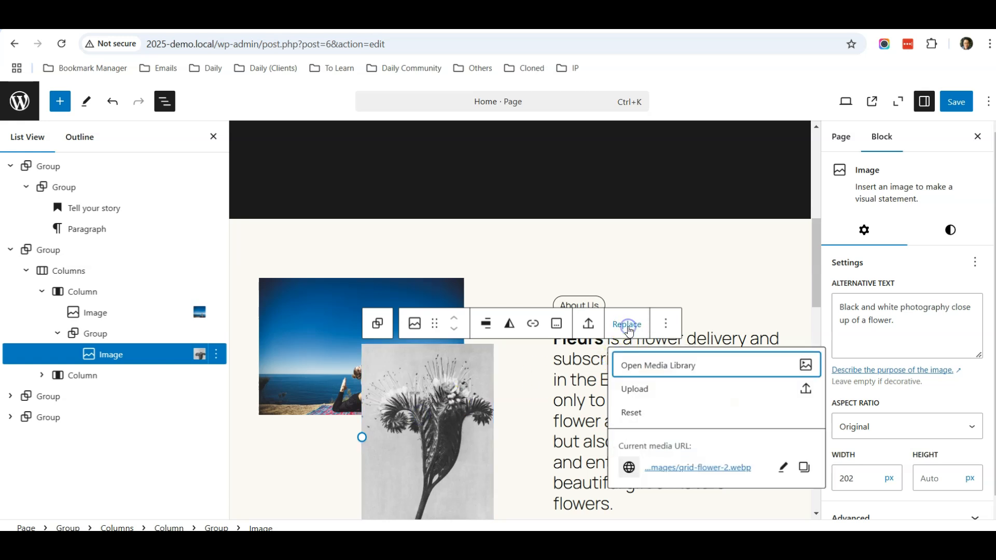
pyautogui.click(652, 390)
pyautogui.doubleClick(393, 181)
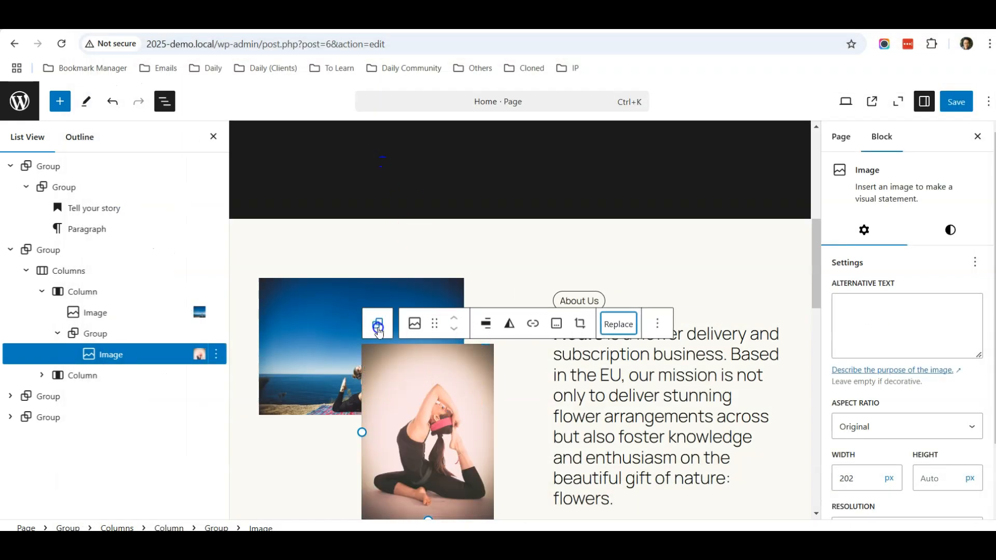
# Round the corners of the large blue beach image in the About Us section with a 26 px border radius.
pyautogui.click(315, 312)
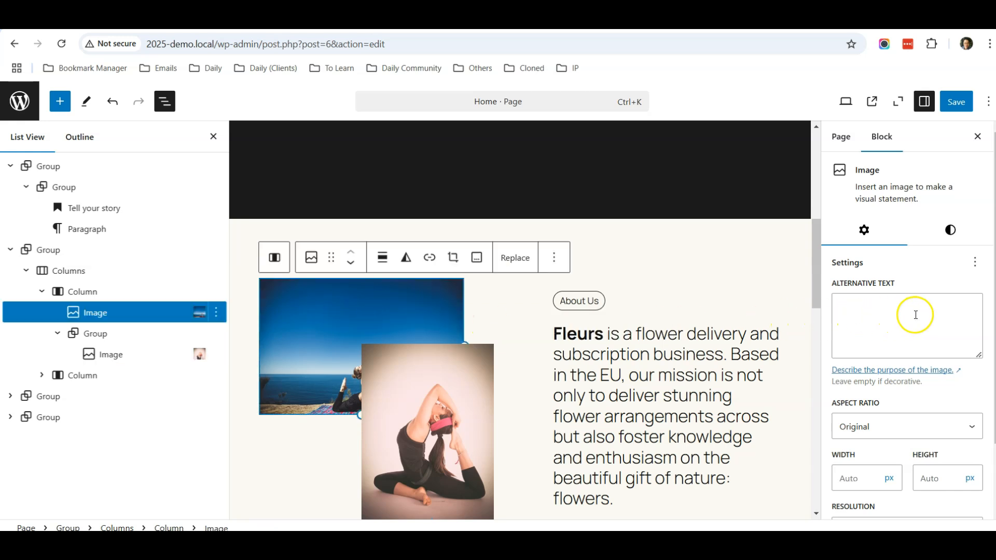
pyautogui.scroll(-1, 917, 315)
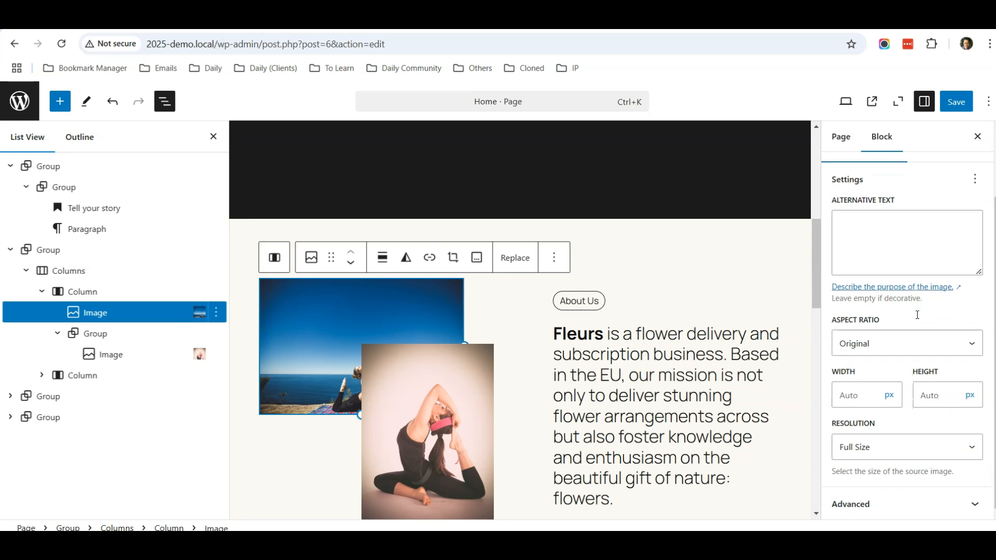
pyautogui.scroll(3, 917, 315)
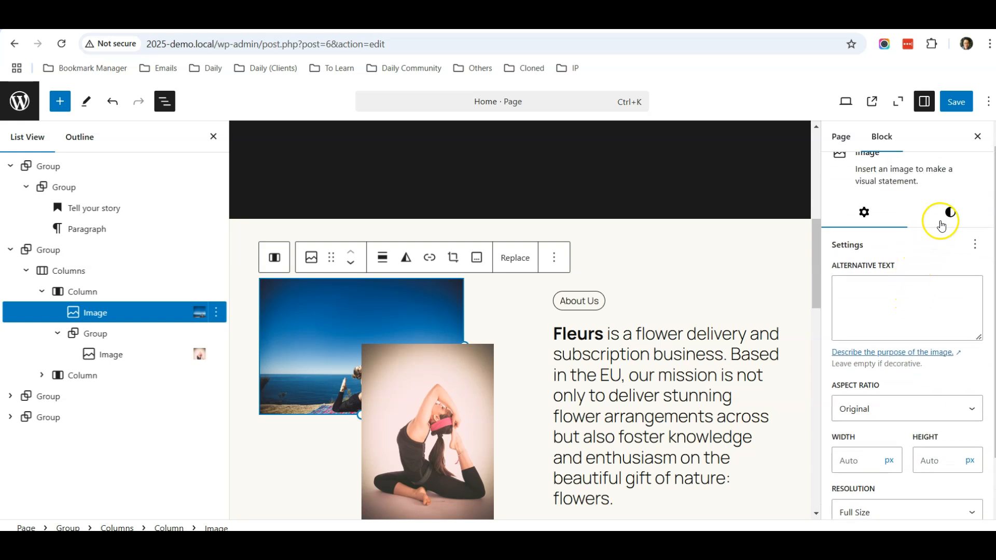
pyautogui.click(949, 214)
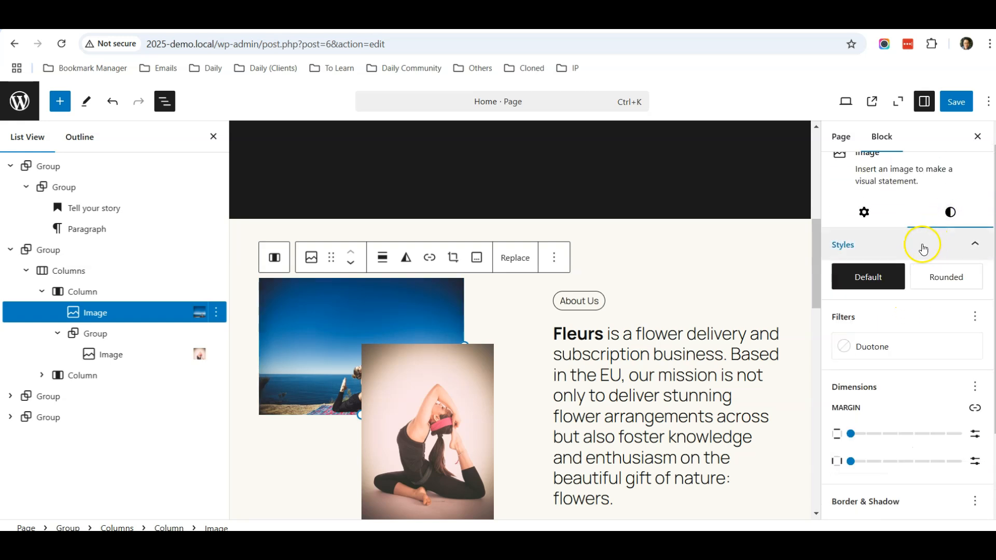
pyautogui.scroll(-2, 904, 274)
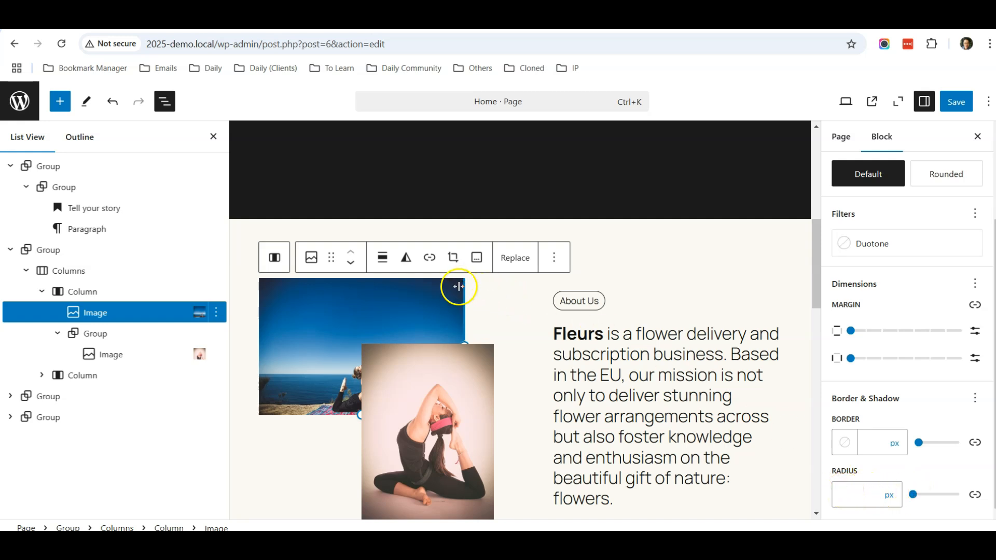
pyautogui.click(913, 494)
pyautogui.moveTo(914, 496); pyautogui.dragTo(926, 497)
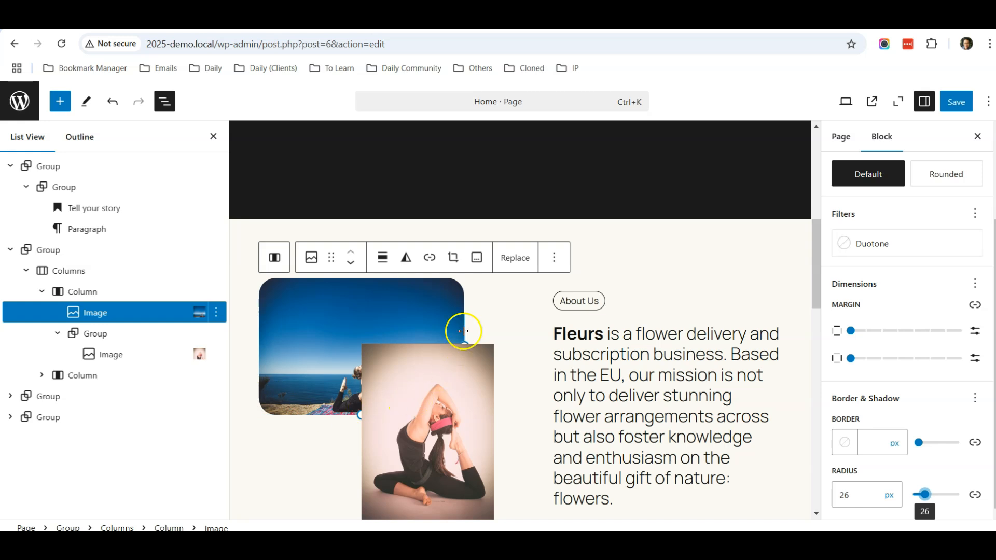
# Round the corners of the overlapping yoga pose image in the About Us section with a 19 px border radius.
pyautogui.click(425, 397)
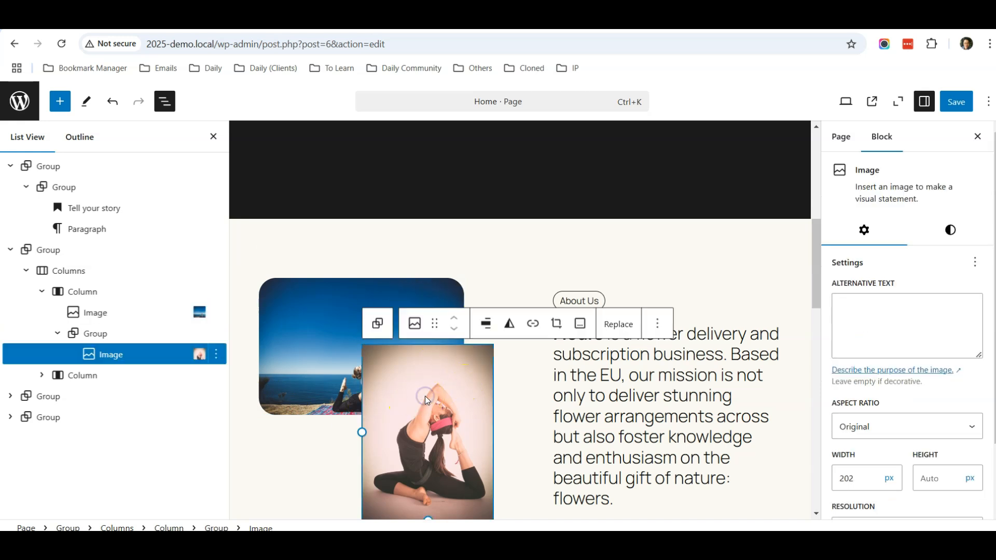
pyautogui.click(943, 232)
pyautogui.scroll(-3, 913, 356)
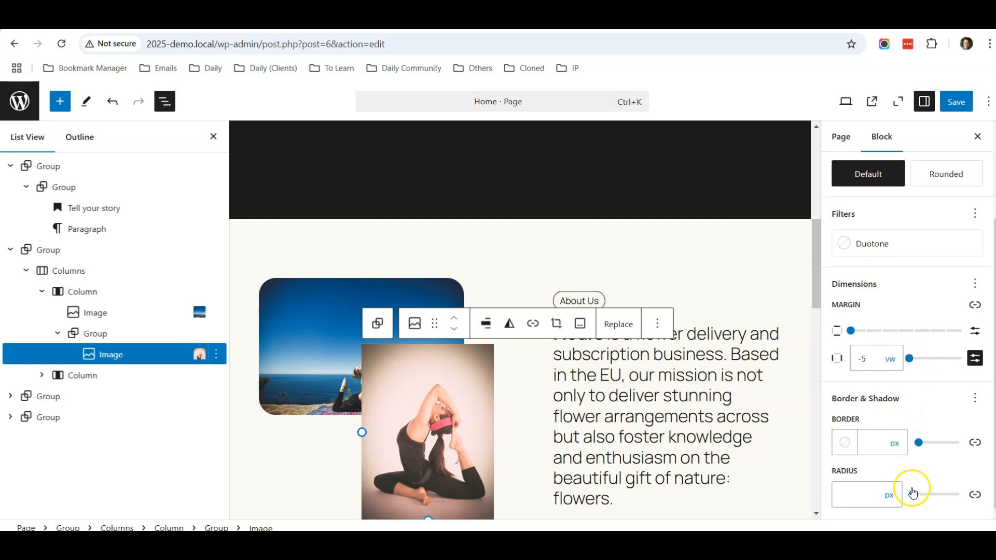
pyautogui.moveTo(914, 494); pyautogui.dragTo(921, 495)
pyautogui.click(371, 367)
pyautogui.scroll(-3, 417, 347)
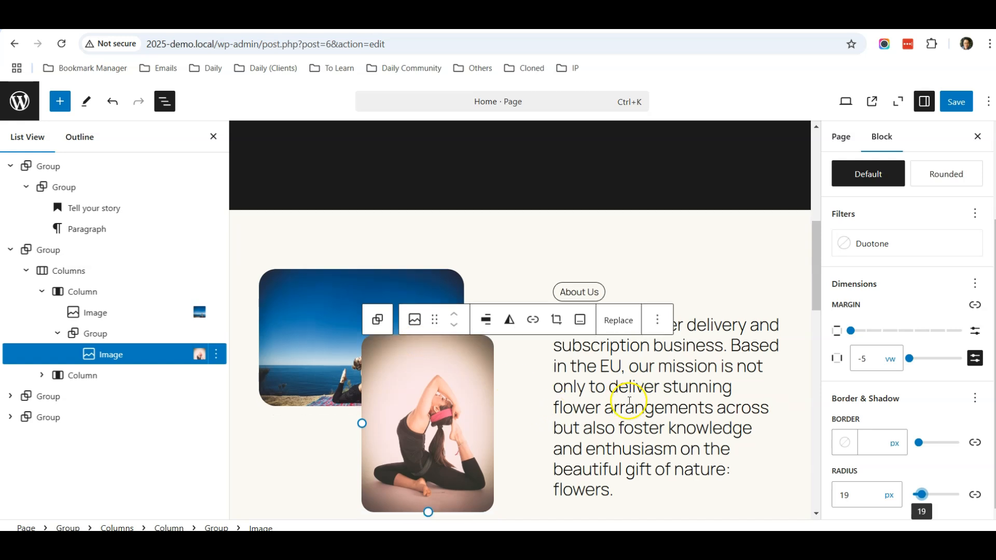
pyautogui.scroll(1, 419, 332)
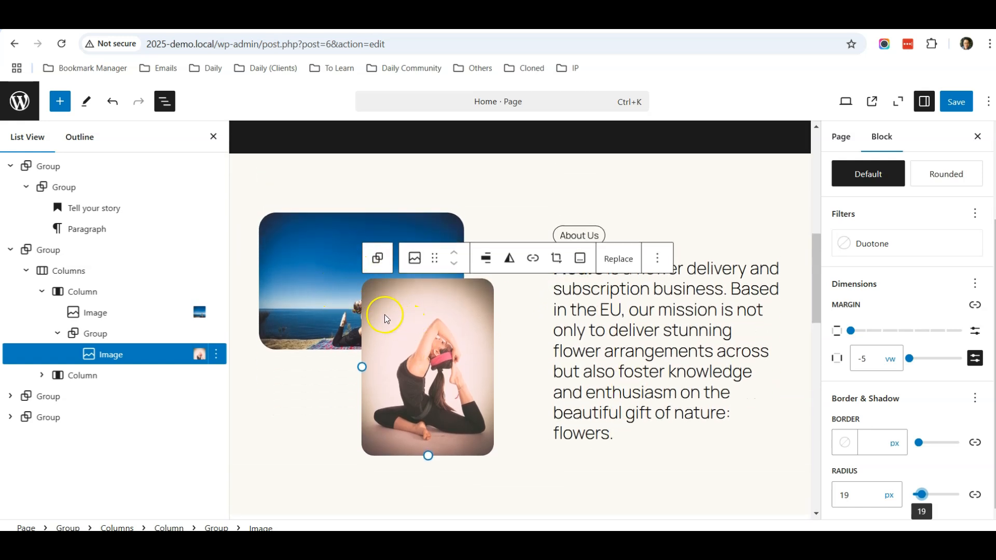
# Examine the large About Us image's alternative text field and review the page from the "Tell your story" section to "Our services".
pyautogui.click(317, 274)
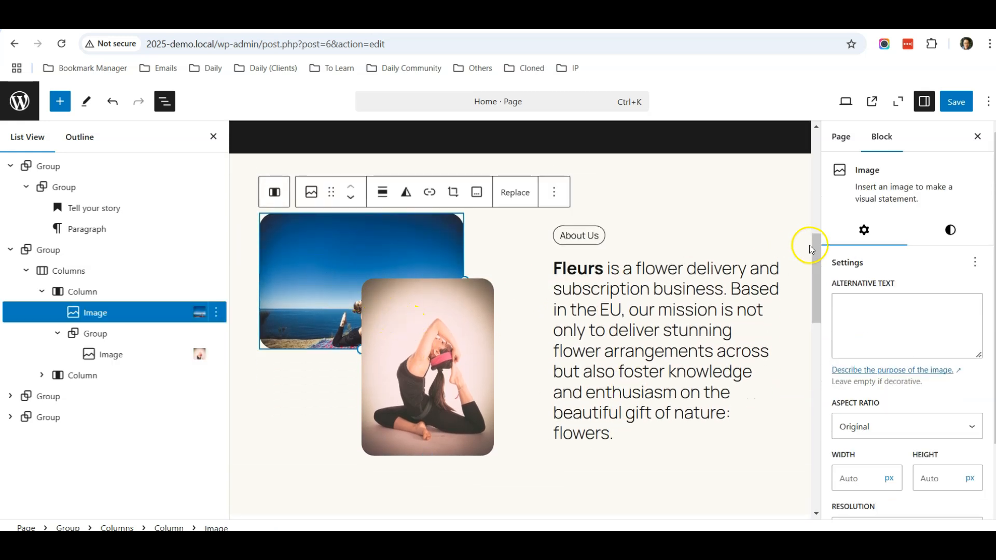
pyautogui.click(868, 313)
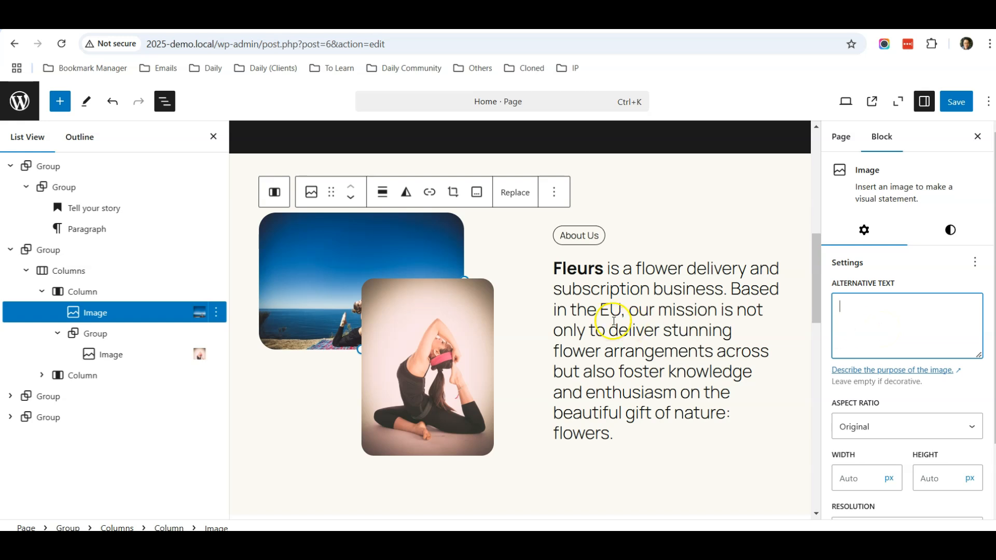
pyautogui.scroll(-4, 613, 320)
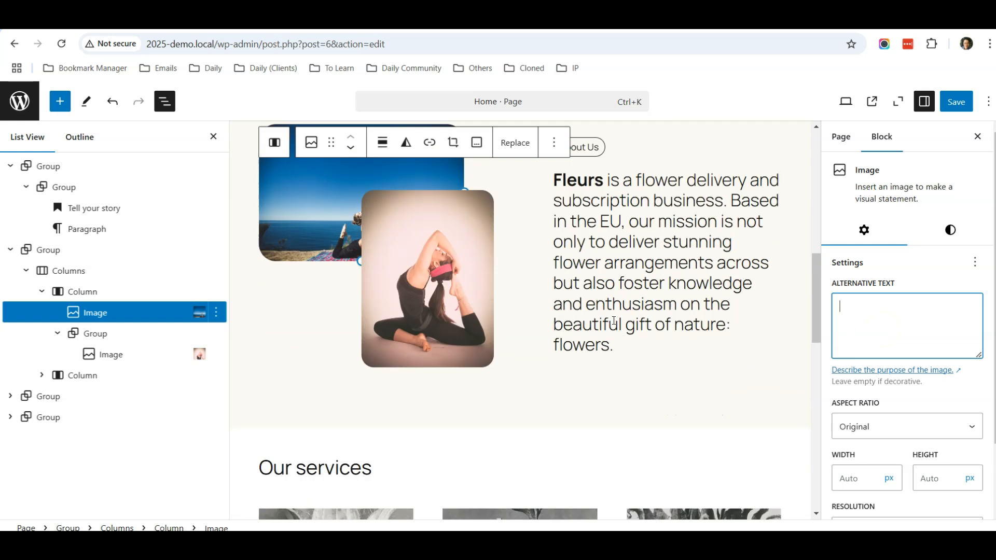
pyautogui.scroll(10, 613, 321)
pyautogui.scroll(-2, 612, 320)
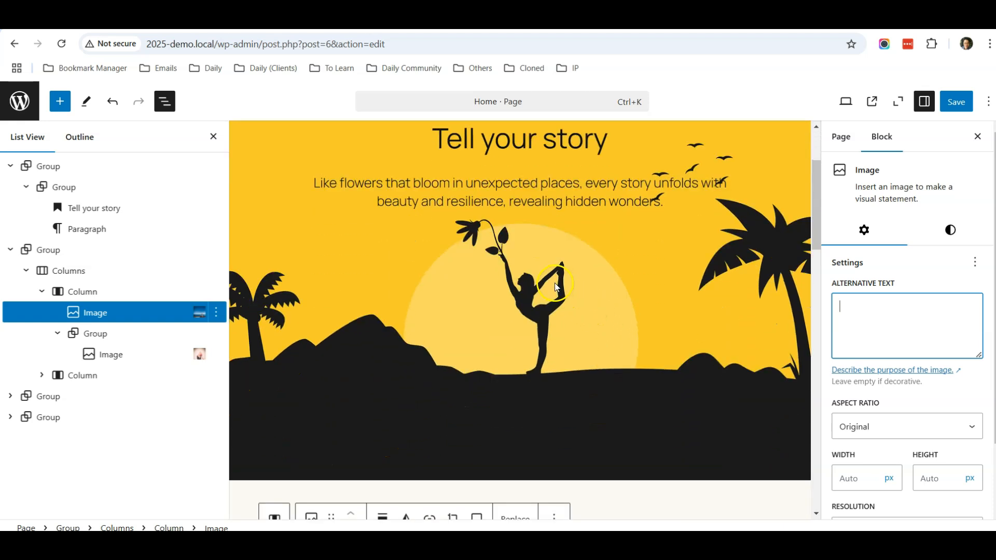
pyautogui.scroll(-5, 555, 285)
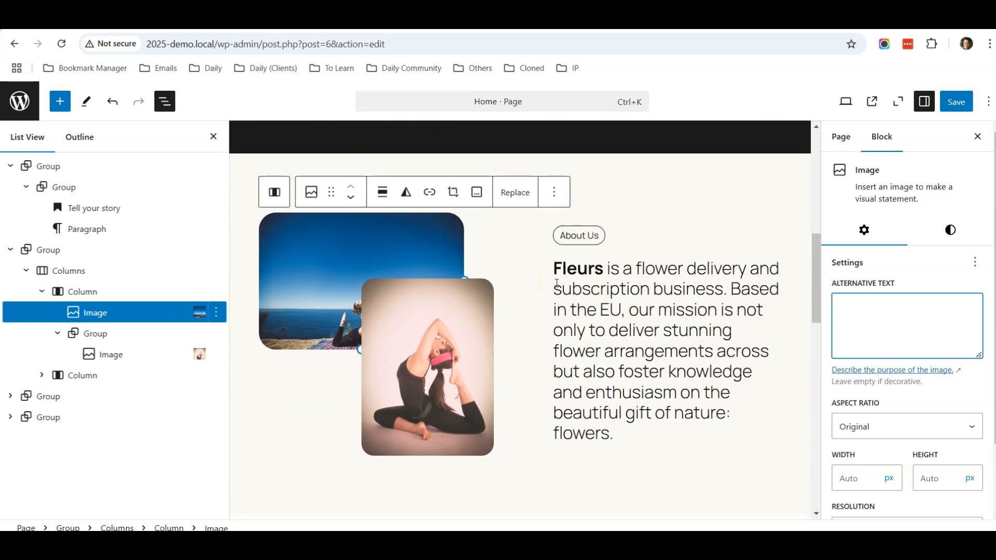
pyautogui.scroll(-2, 557, 283)
pyautogui.scroll(-4, 558, 283)
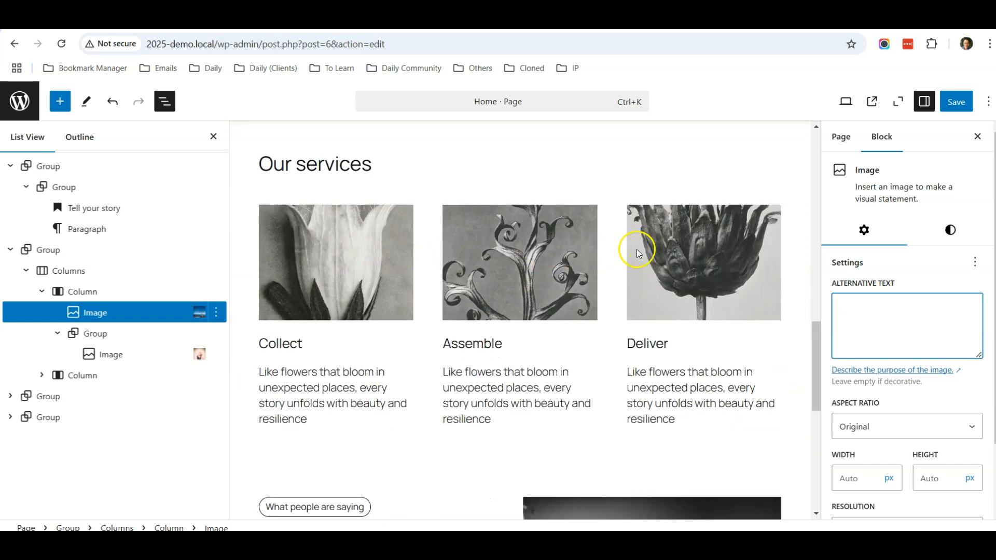
pyautogui.scroll(-1, 332, 306)
pyautogui.scroll(1, 311, 321)
# Replace the flower image above "Collect" in the Our services section by uploading yoga-beginner from the 2025 Website Images folder.
pyautogui.click(342, 273)
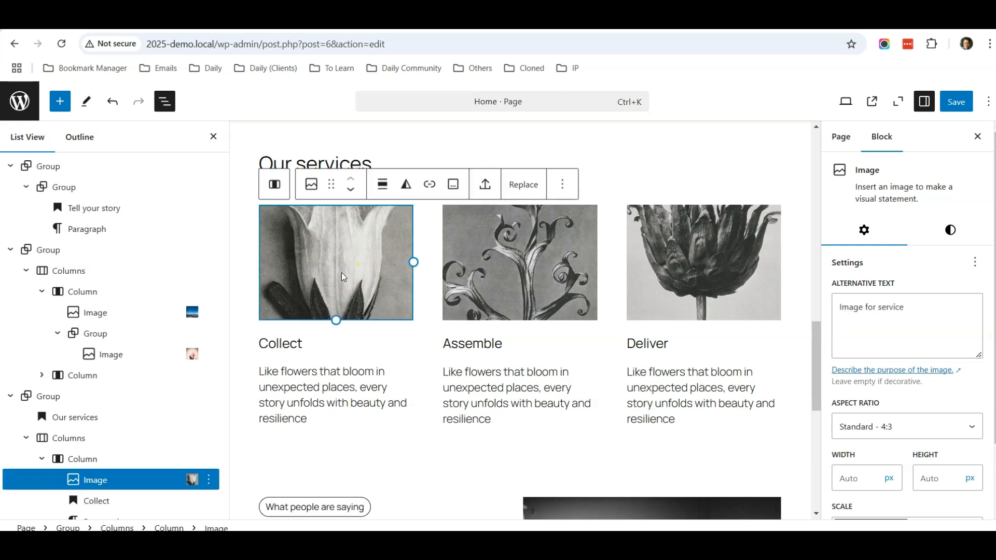
pyautogui.click(524, 185)
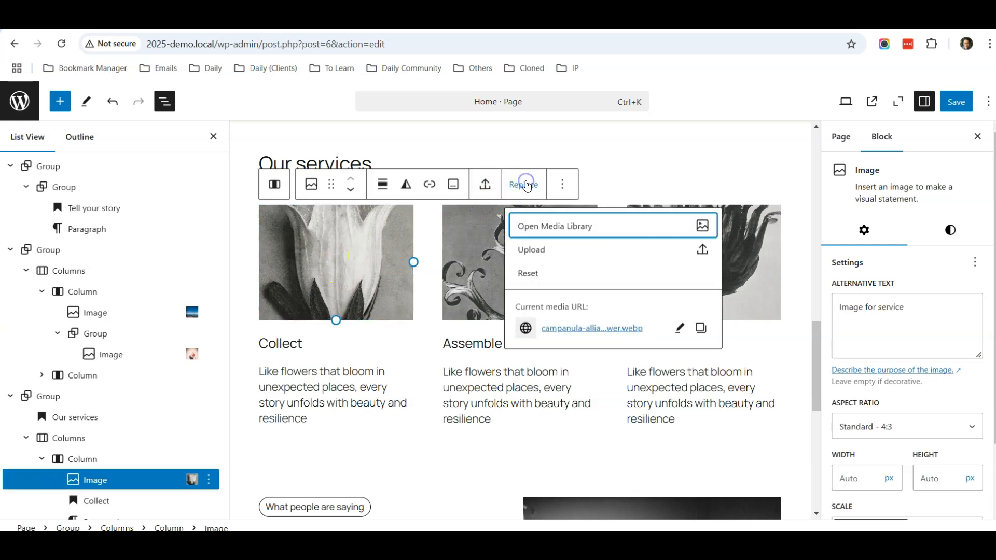
pyautogui.click(562, 249)
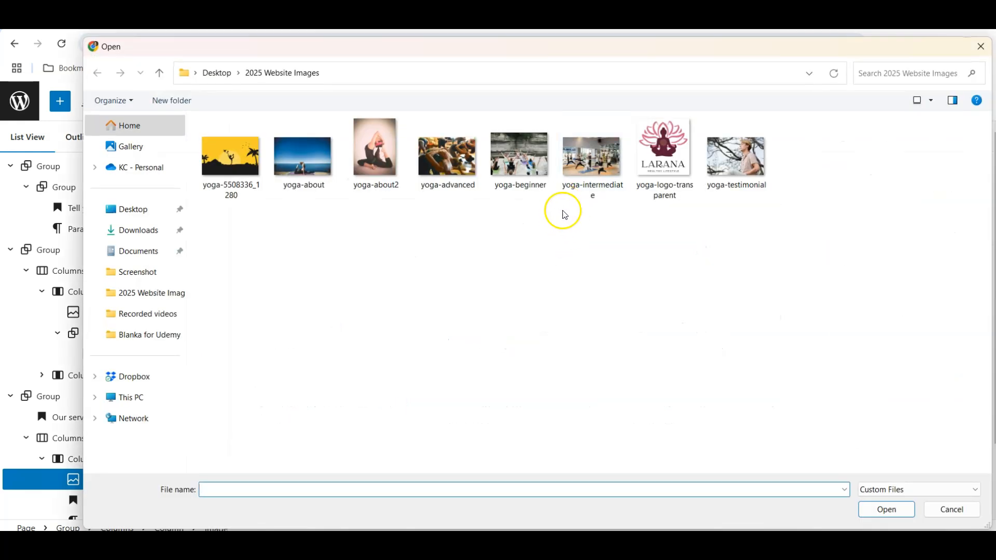
pyautogui.click(525, 166)
pyautogui.doubleClick(525, 167)
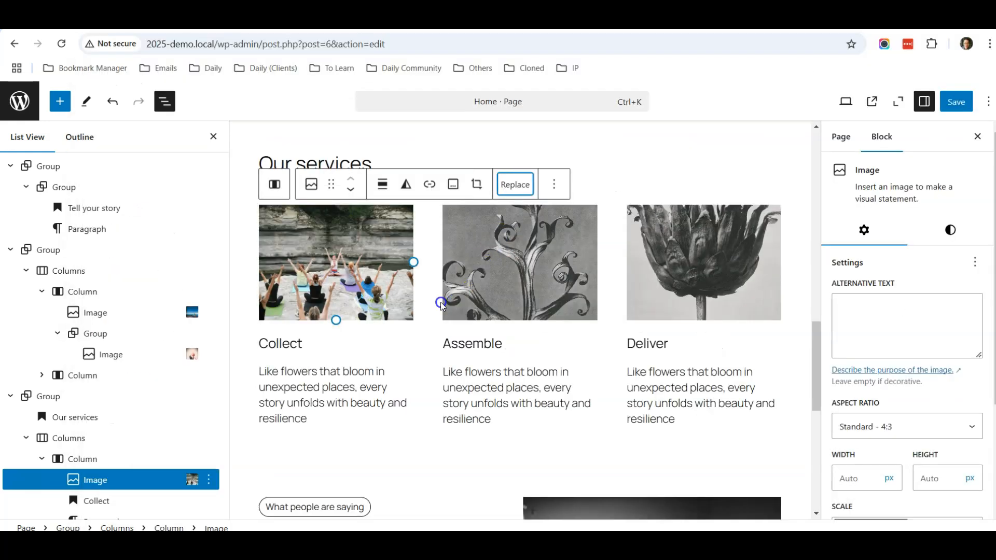
# Replace the flower image above "Assemble" in the Our services section by uploading yoga-intermediate.
pyautogui.click(511, 288)
pyautogui.click(706, 188)
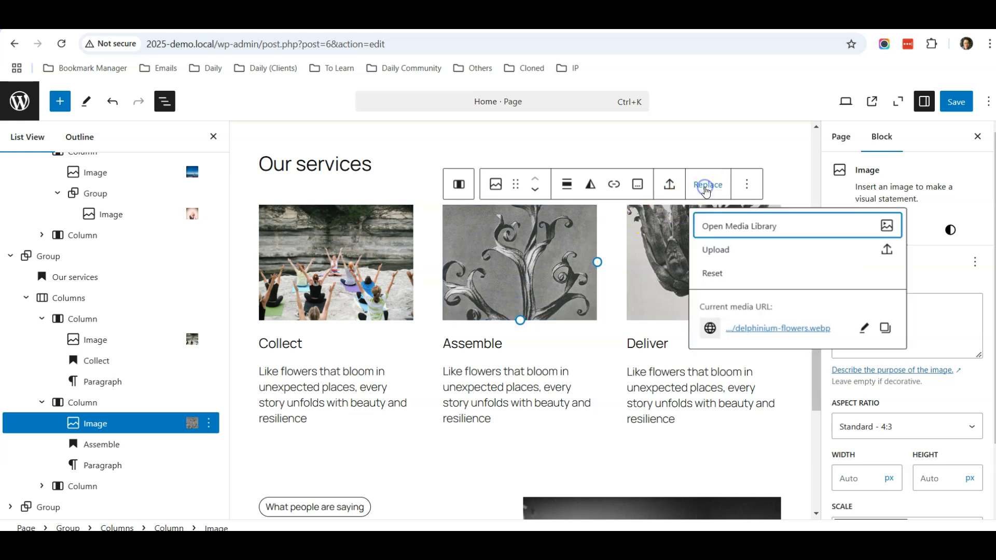
pyautogui.click(724, 250)
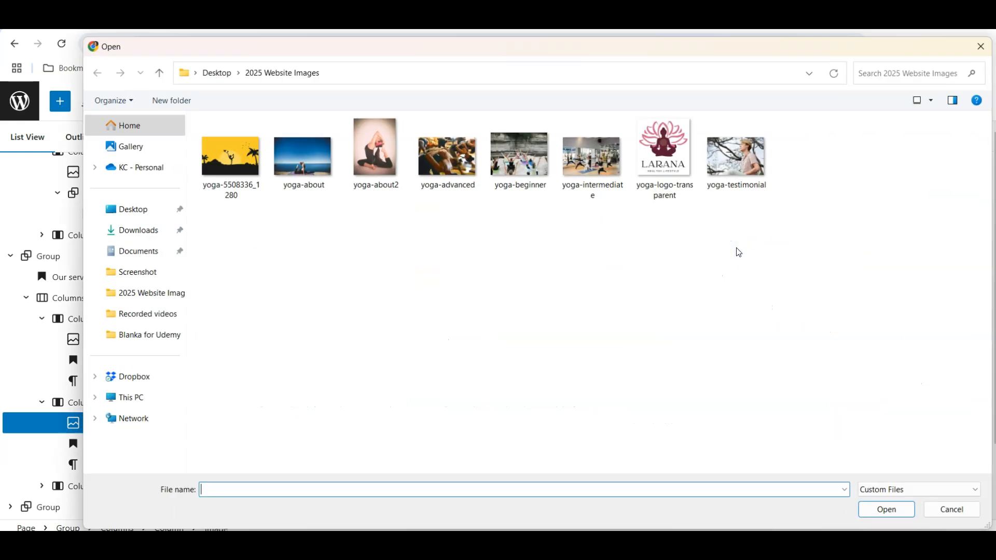
pyautogui.doubleClick(609, 200)
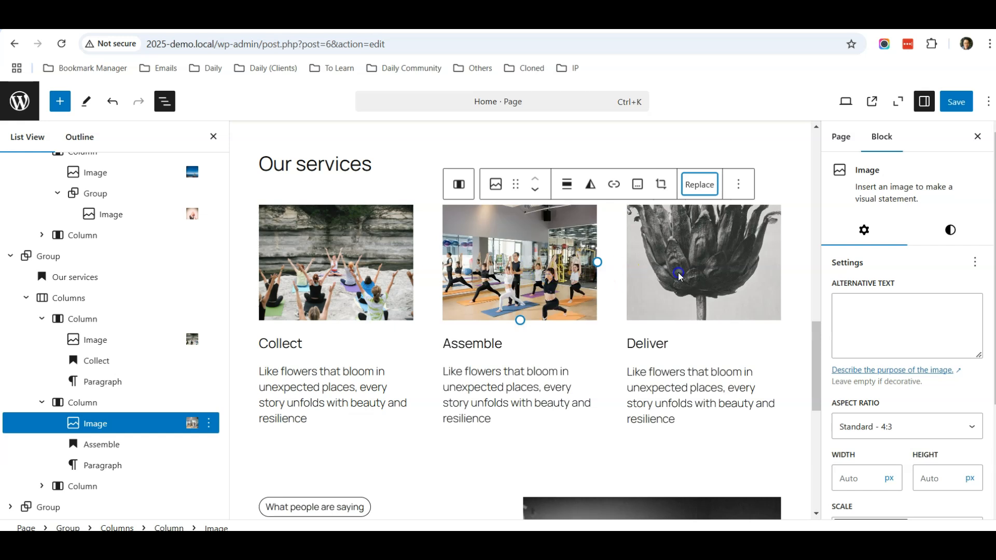
# Replace the flower image above "Deliver" in the Our services section by uploading yoga-advanced.
pyautogui.click(680, 276)
pyautogui.click(766, 184)
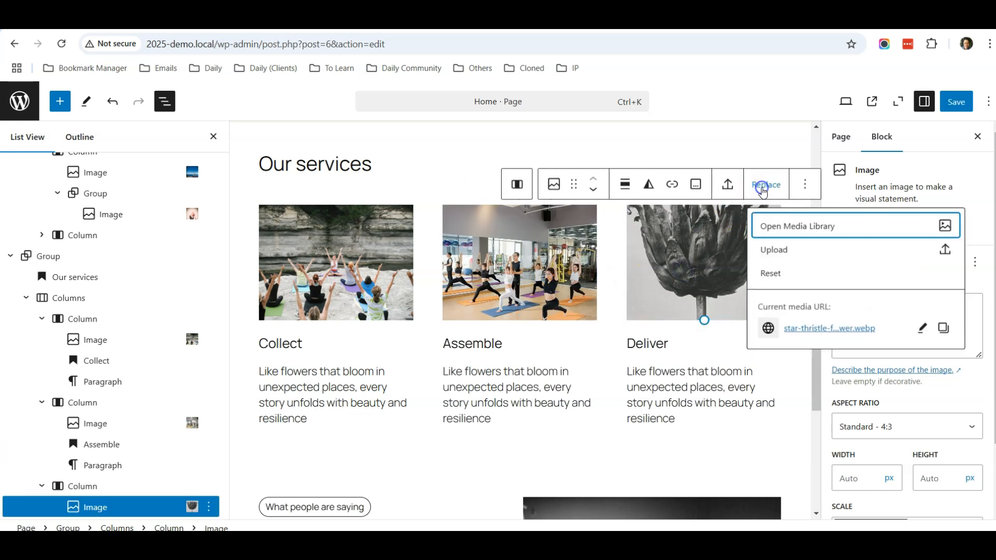
pyautogui.click(788, 247)
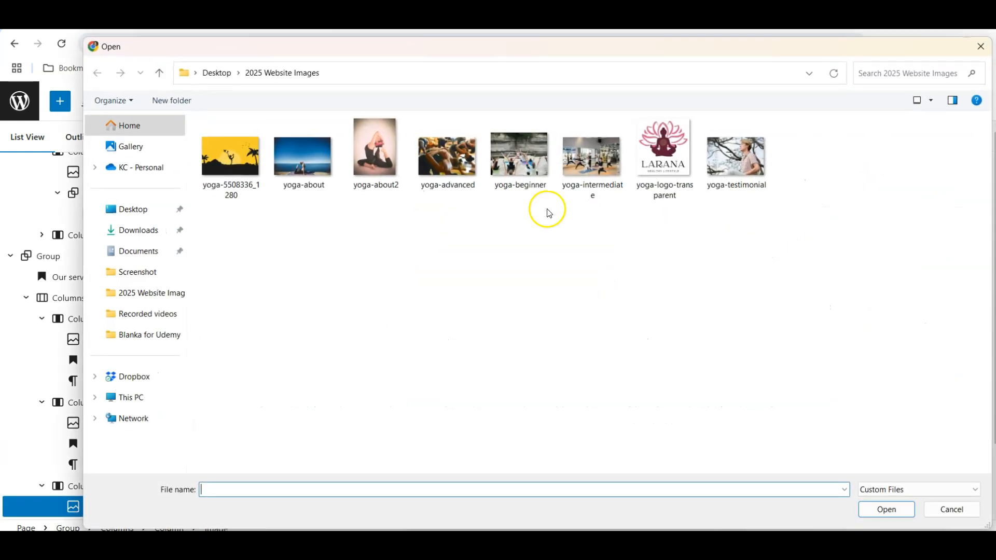
pyautogui.doubleClick(461, 162)
# Inspect the three service descriptions, and examine the column, image and heading blocks that make up the "Collect" service.
pyautogui.scroll(-1, 433, 295)
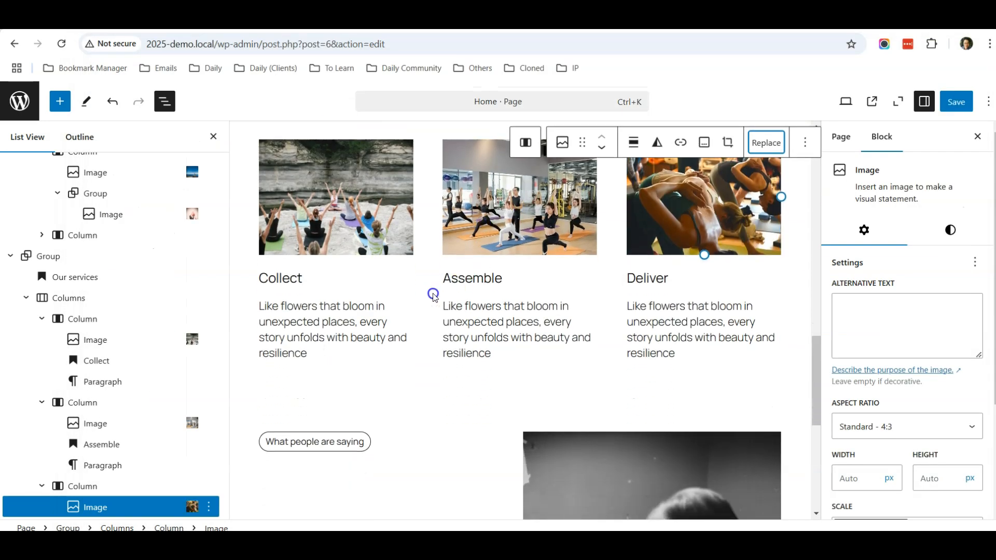
pyautogui.click(305, 326)
pyautogui.click(505, 322)
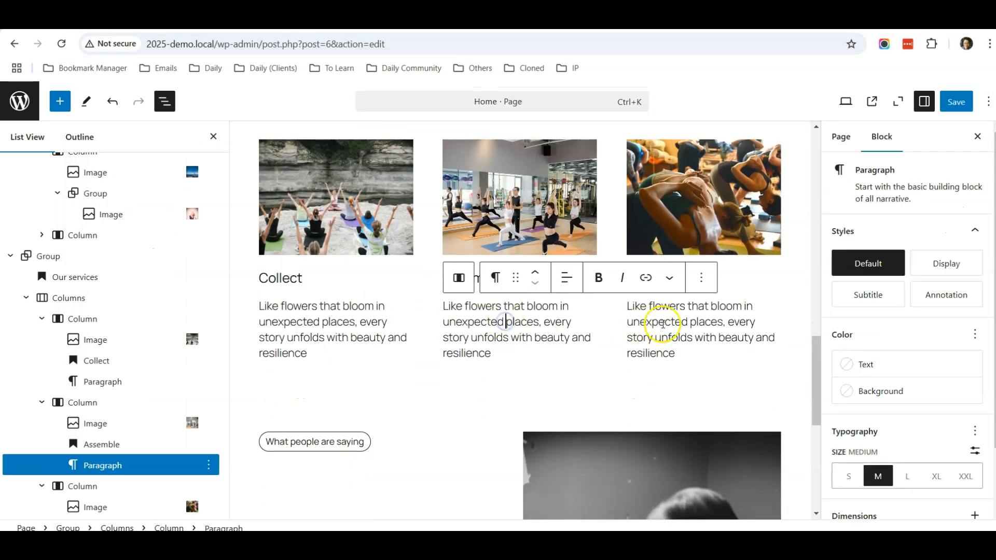
pyautogui.click(662, 323)
pyautogui.click(333, 319)
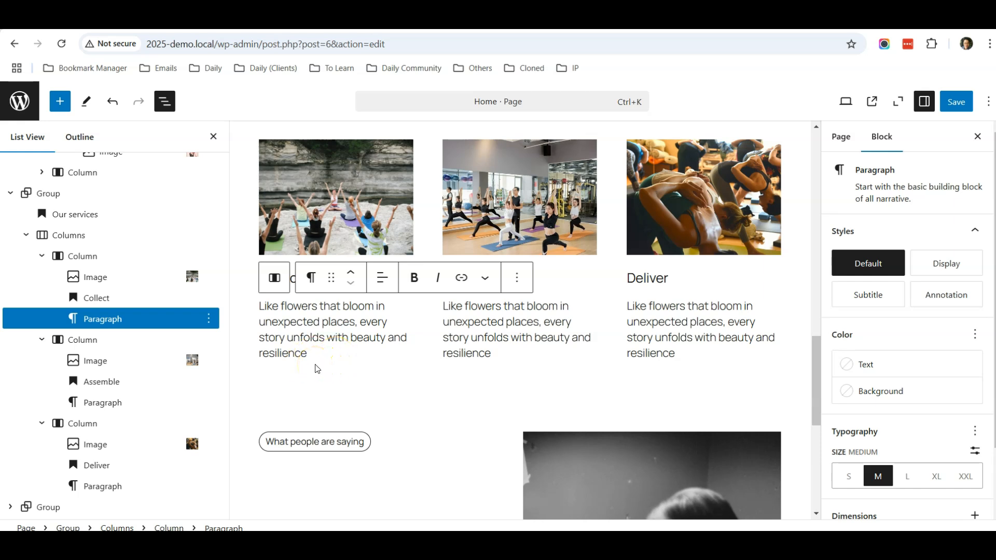
pyautogui.click(75, 260)
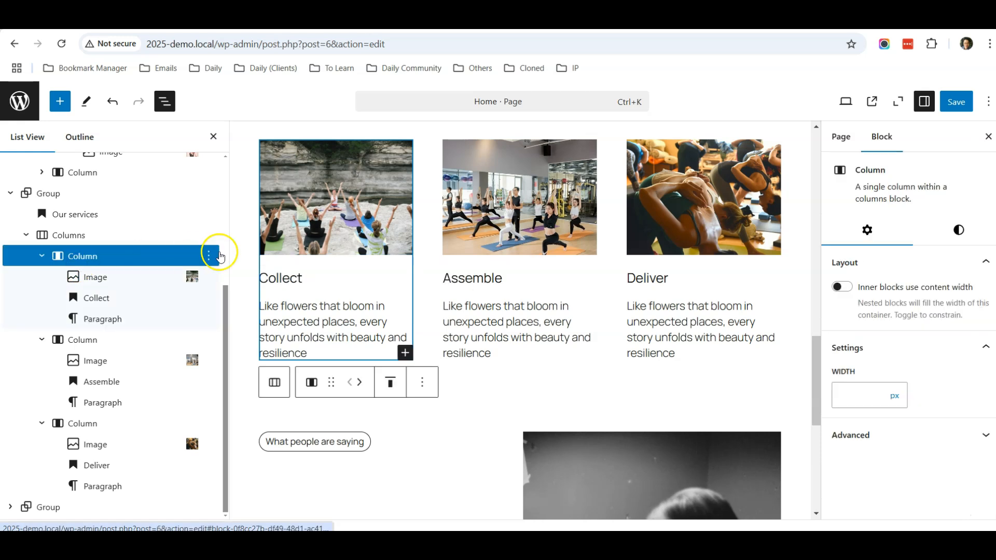
pyautogui.click(94, 283)
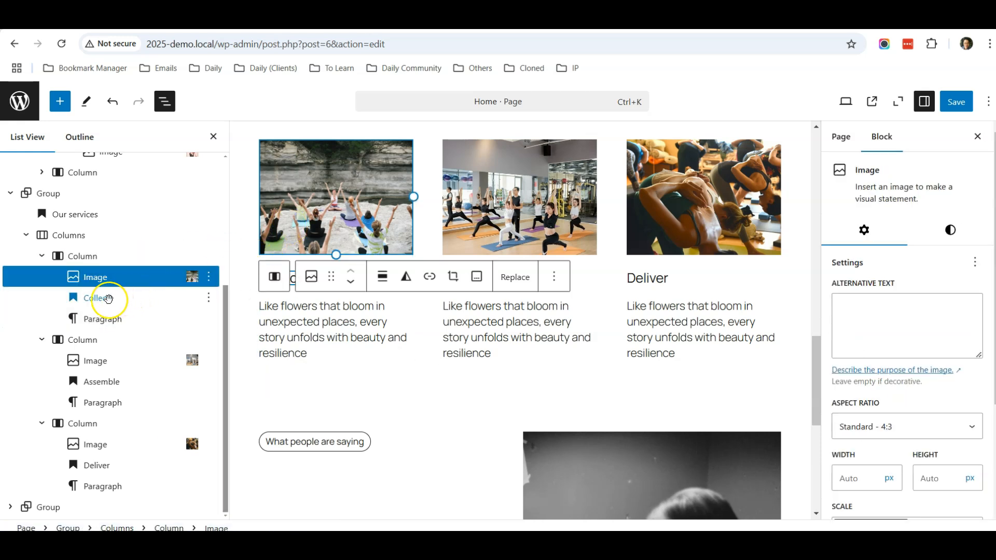
pyautogui.click(105, 300)
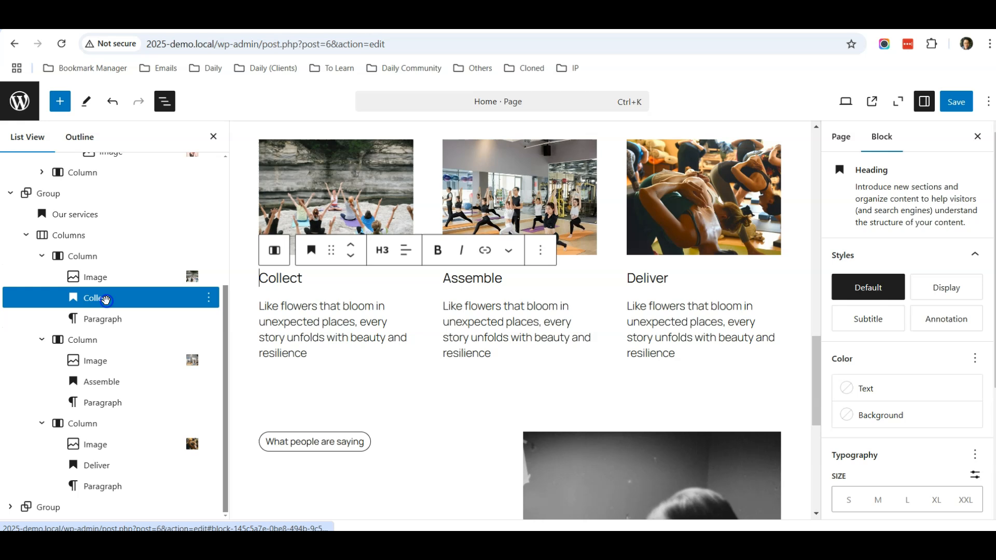
# Add a Buttons block below the description in the "Collect" column and label its button "Join Now".
pyautogui.click(117, 321)
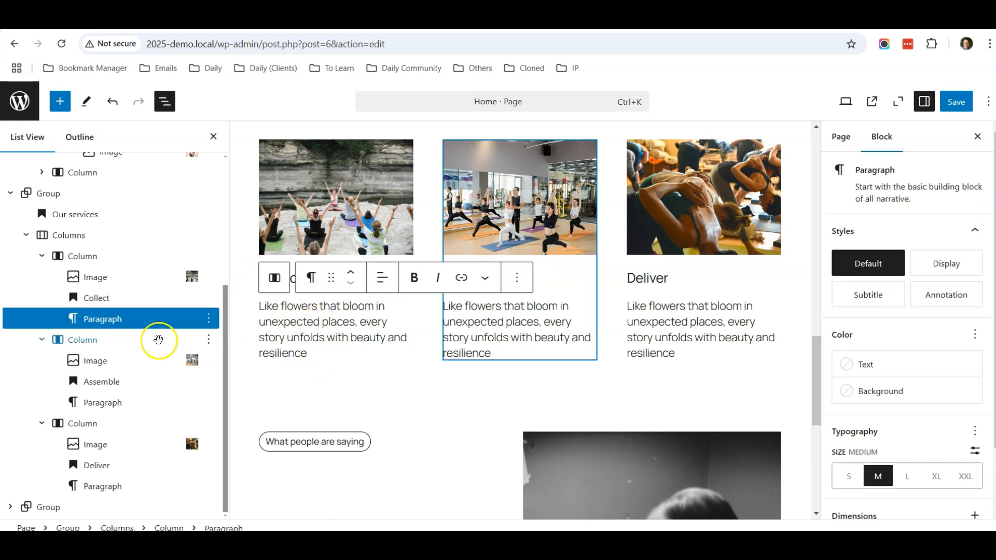
pyautogui.click(208, 318)
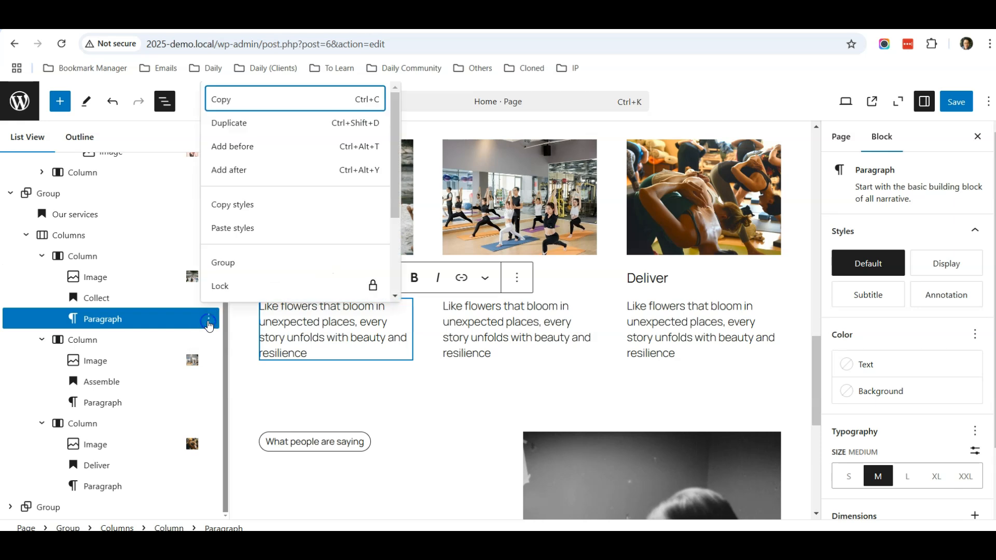
pyautogui.click(255, 172)
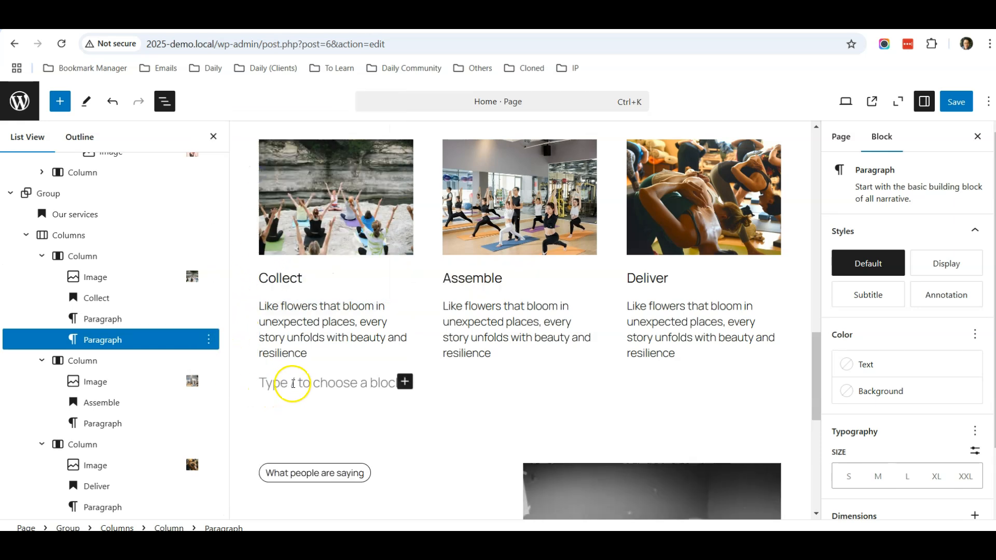
pyautogui.click(405, 382)
pyautogui.click(457, 432)
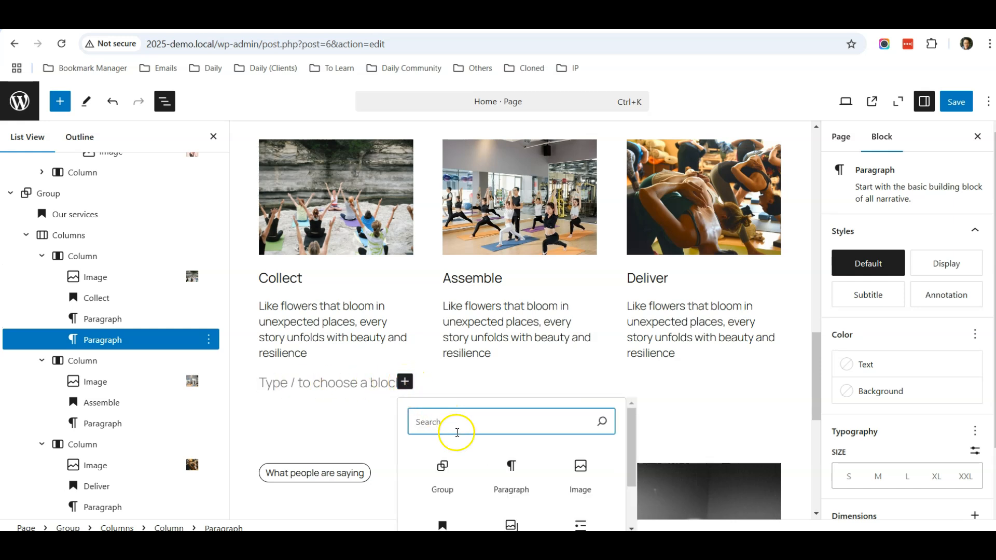
pyautogui.write('button')
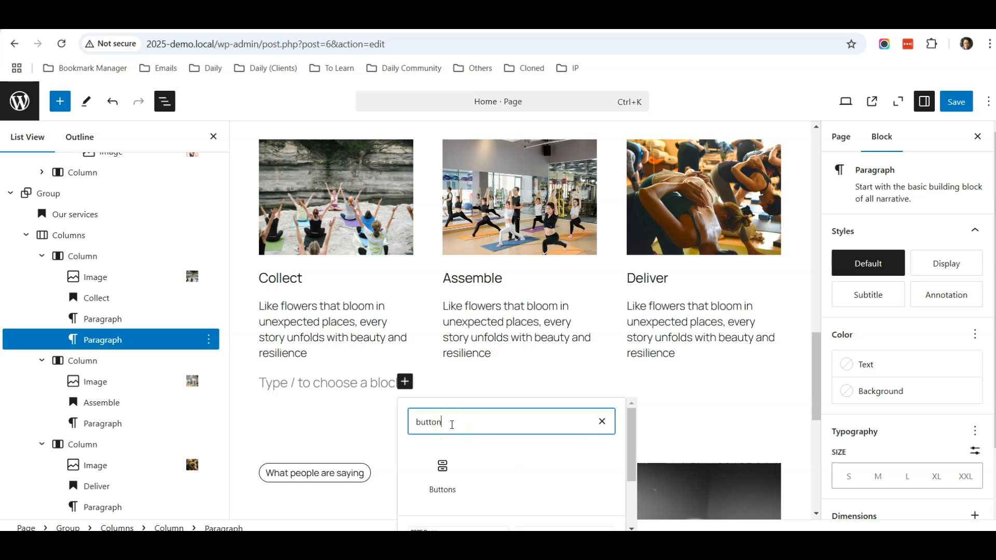
pyautogui.click(440, 478)
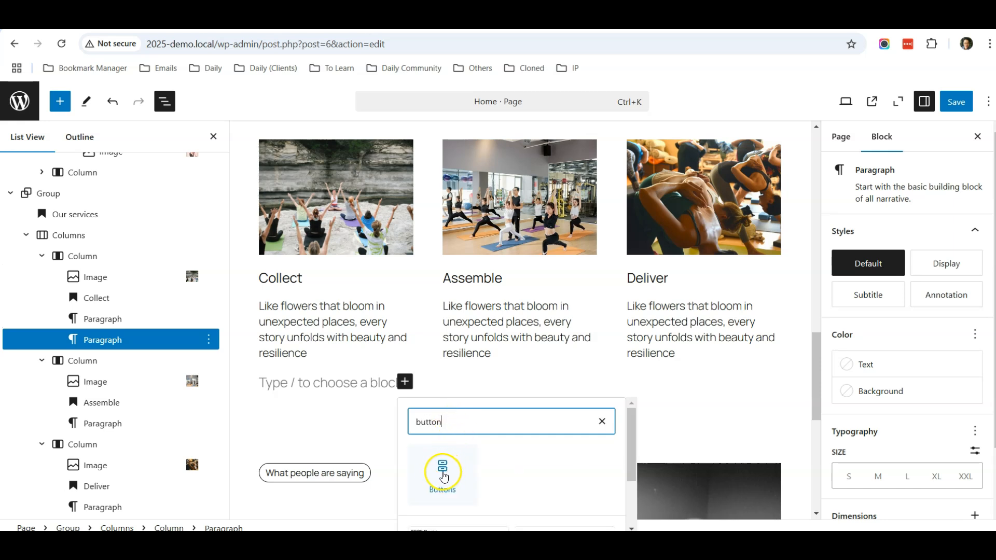
pyautogui.click(451, 476)
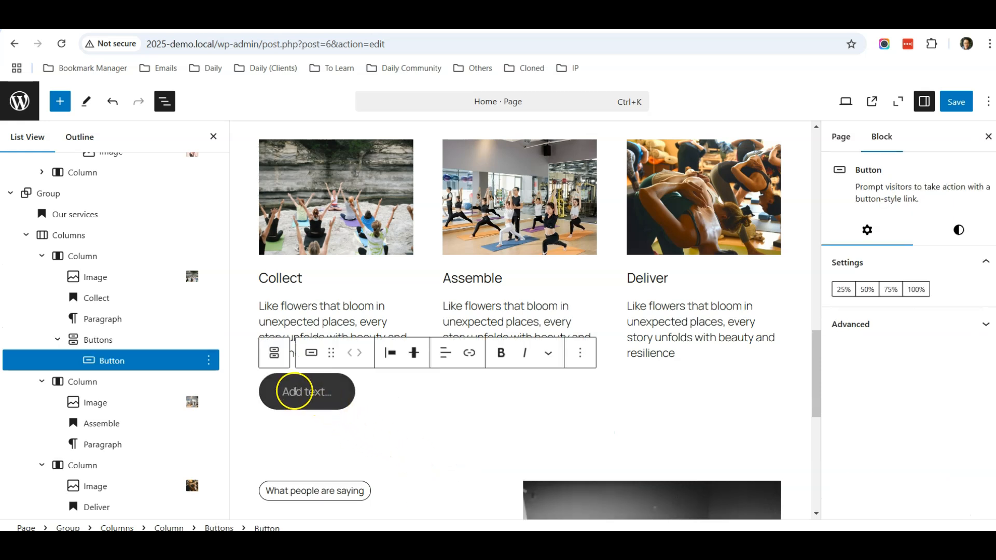
pyautogui.scroll(-1, 297, 392)
pyautogui.write('Join Now')
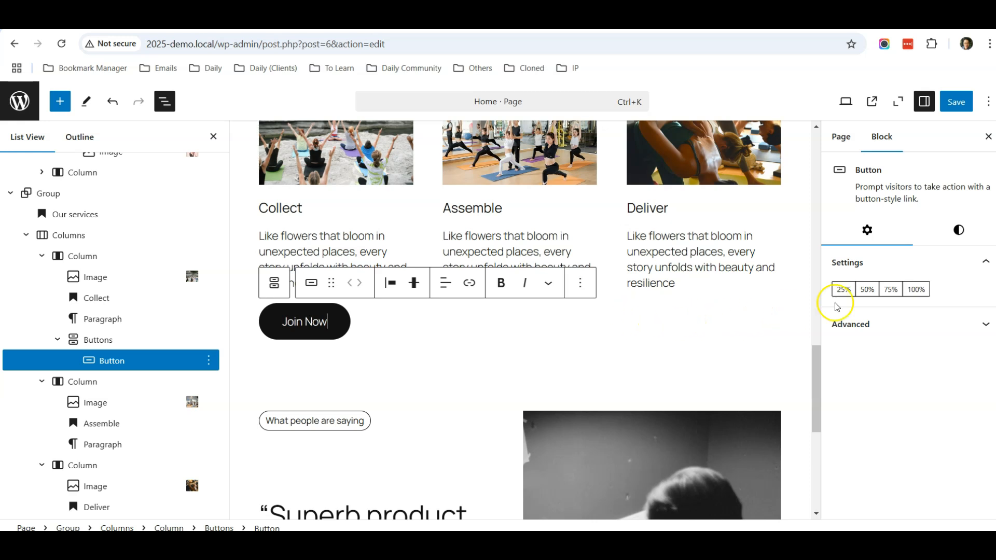
# Set the "Join Now" button's background to white (Base) and its text to black (Contrast).
pyautogui.click(958, 231)
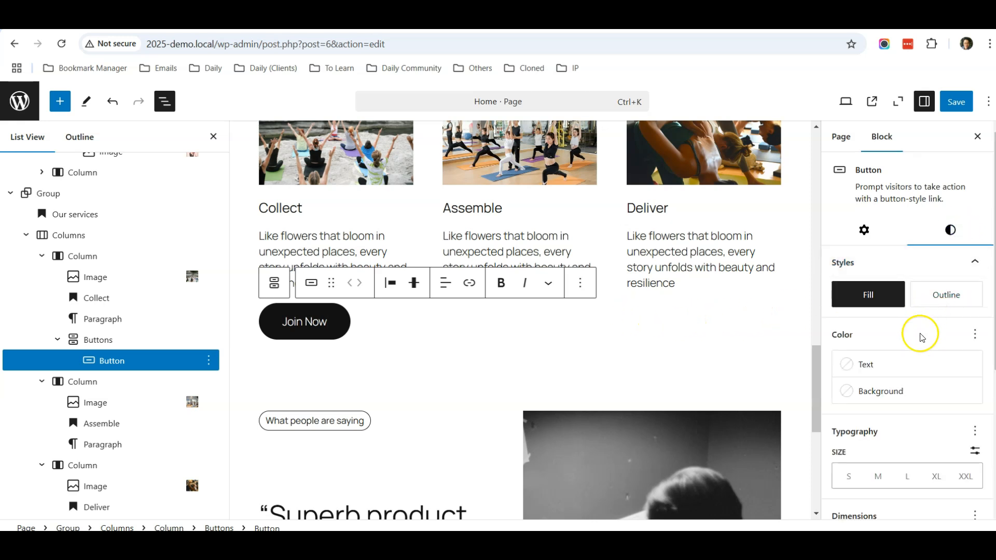
pyautogui.scroll(-4, 920, 351)
pyautogui.scroll(4, 921, 358)
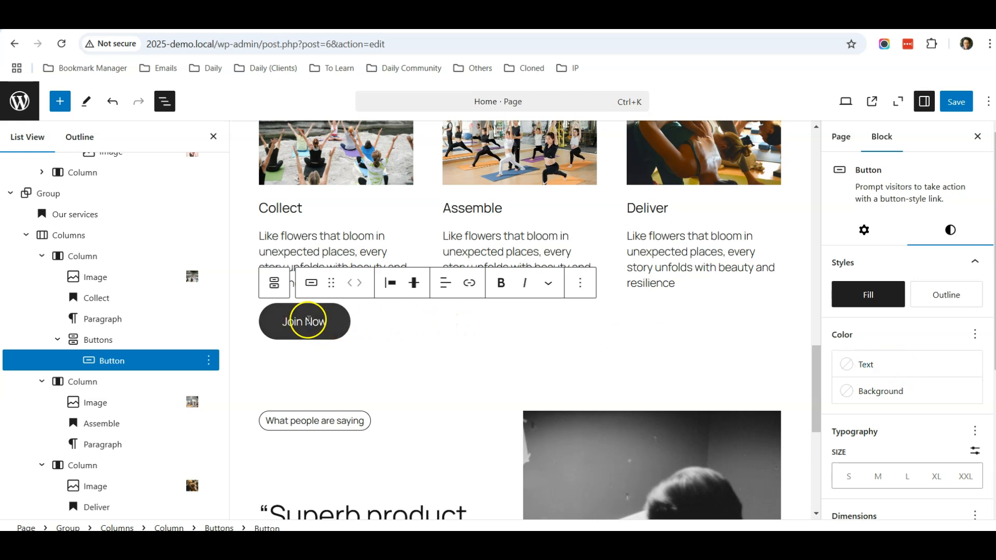
pyautogui.click(914, 395)
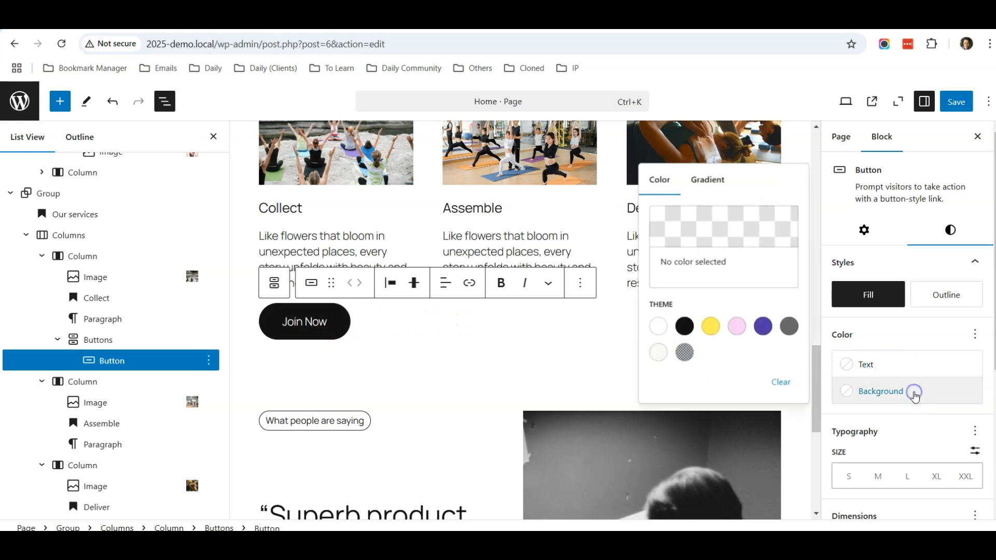
pyautogui.click(661, 332)
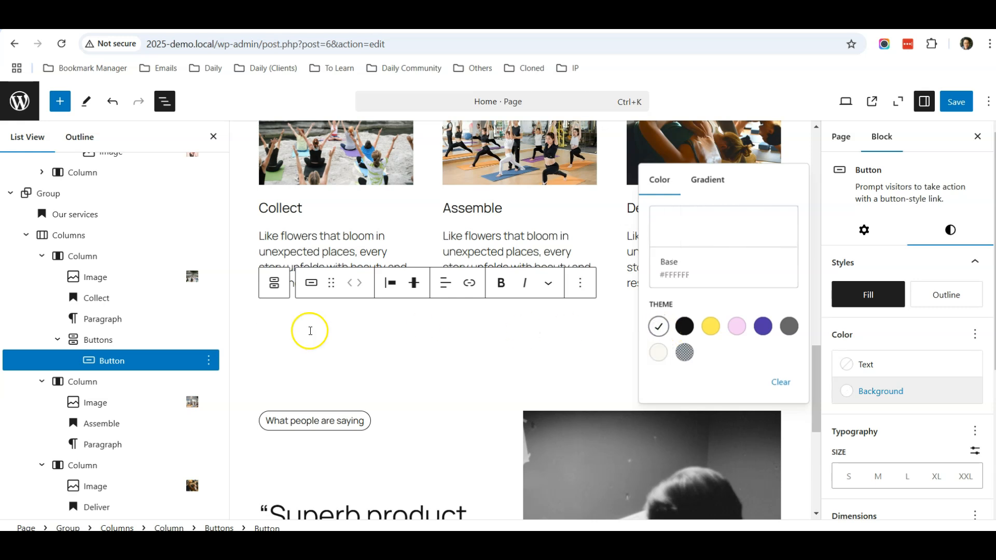
pyautogui.click(888, 371)
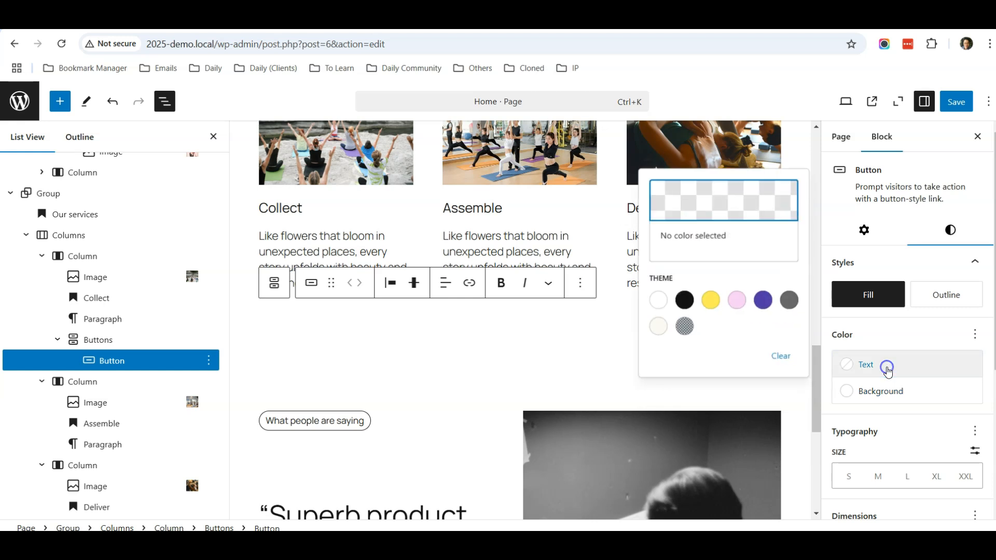
pyautogui.click(685, 301)
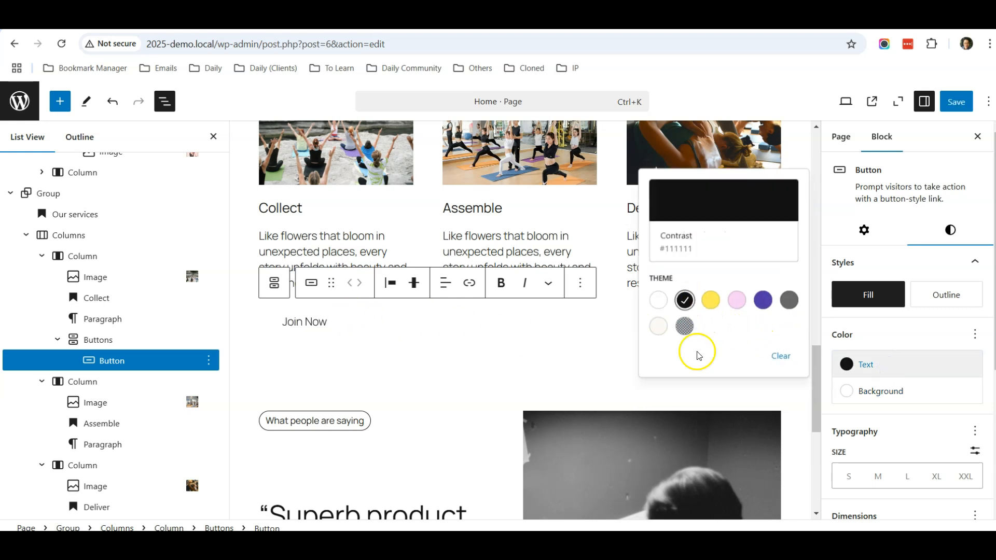
# Give the "Join Now" button under "Collect" a border 2 px wide.
pyautogui.scroll(-3, 911, 389)
pyautogui.scroll(-1, 912, 392)
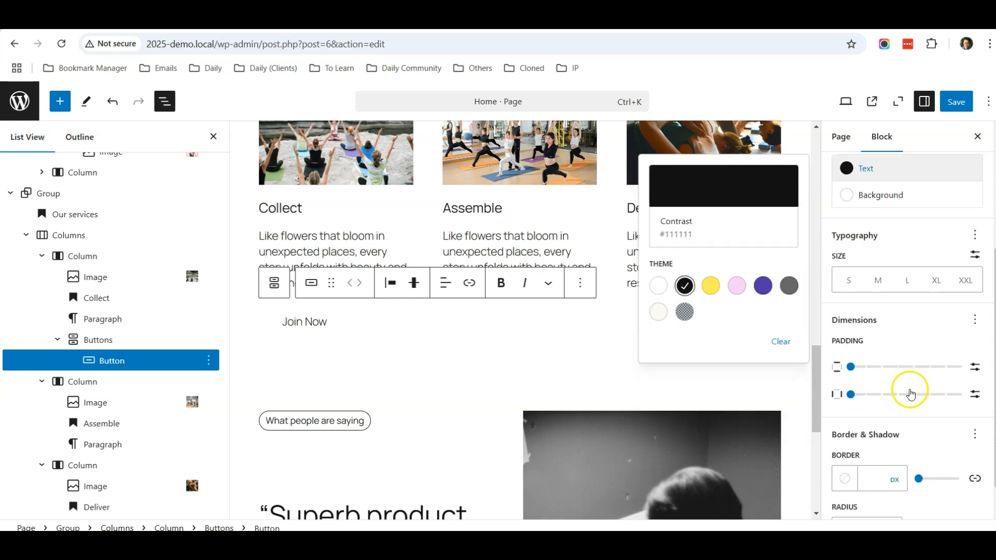
pyautogui.click(872, 475)
pyautogui.write('2')
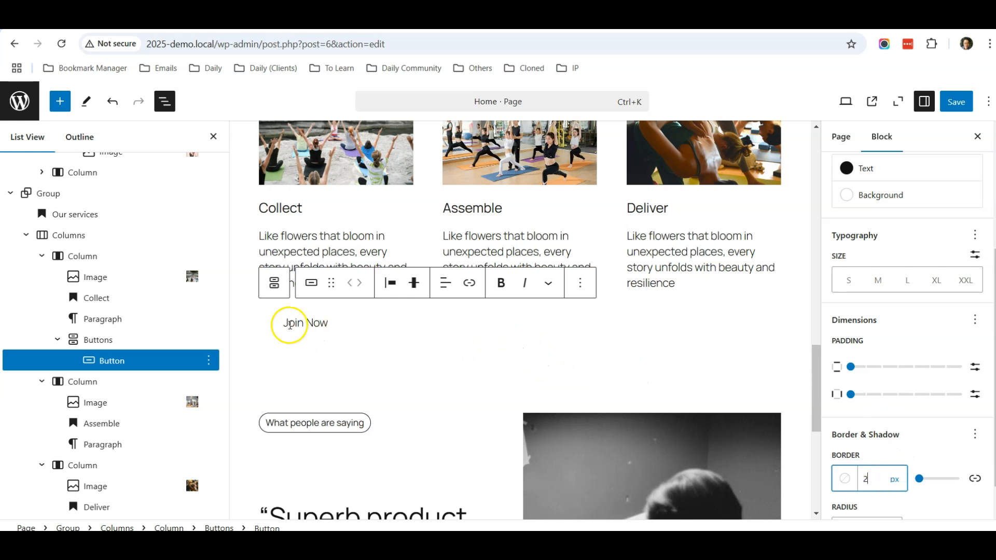
# Link the "Join Now" button to the placeholder # and switch it to the Outline style.
pyautogui.click(310, 319)
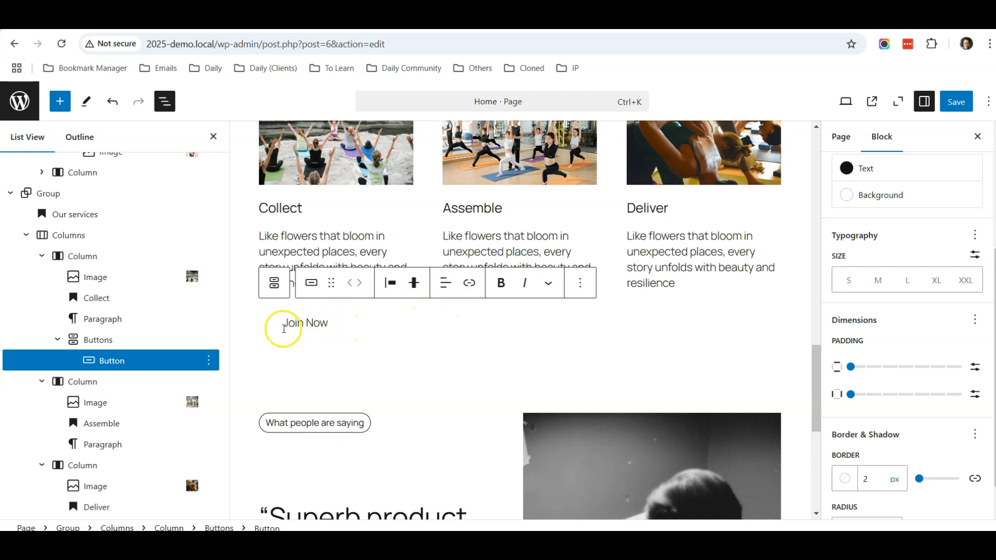
pyautogui.click(470, 285)
pyautogui.click(309, 367)
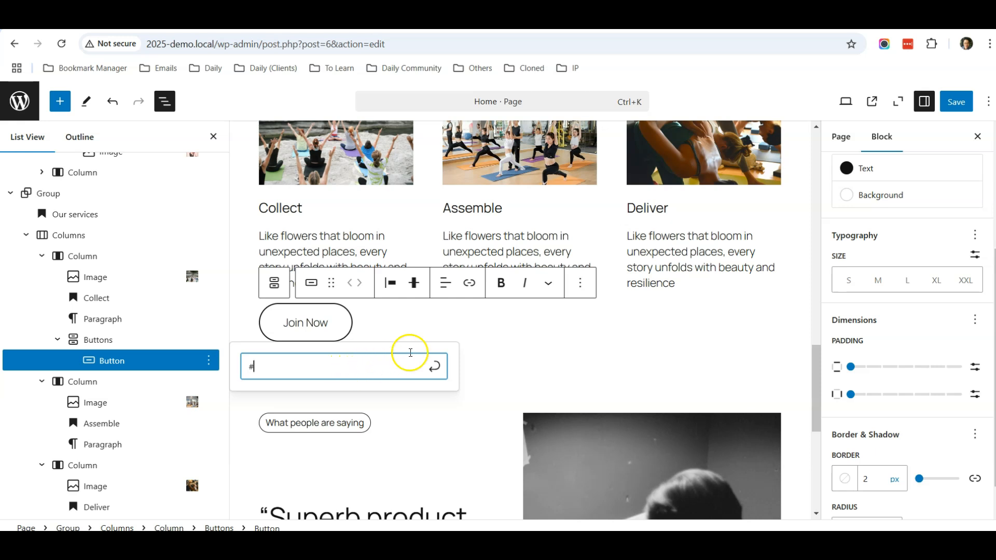
pyautogui.click(434, 366)
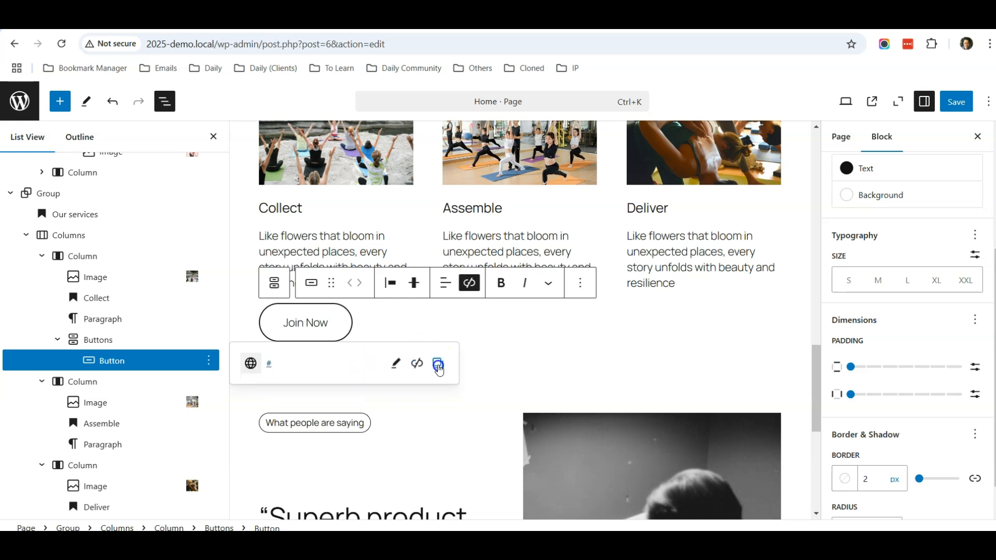
pyautogui.click(437, 315)
pyautogui.click(321, 379)
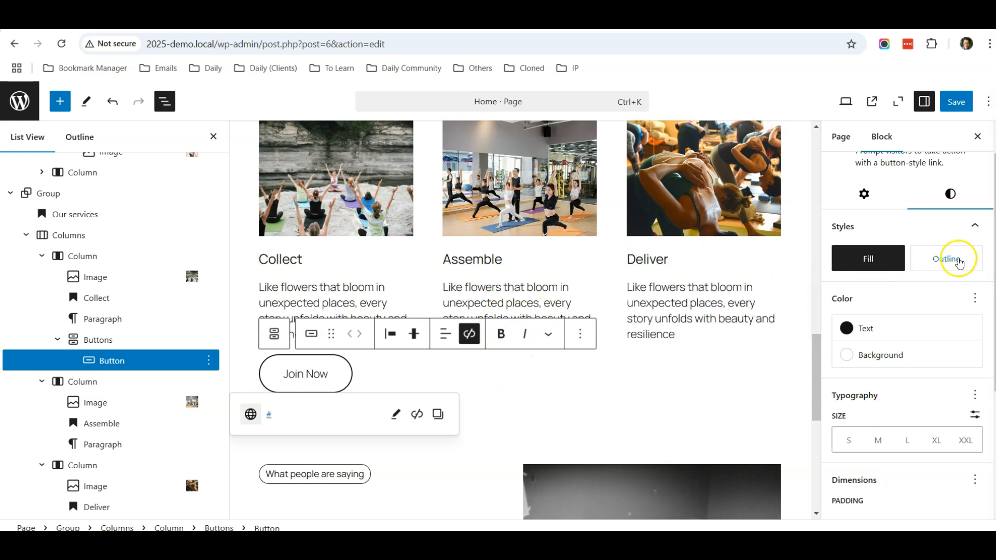
pyautogui.click(939, 261)
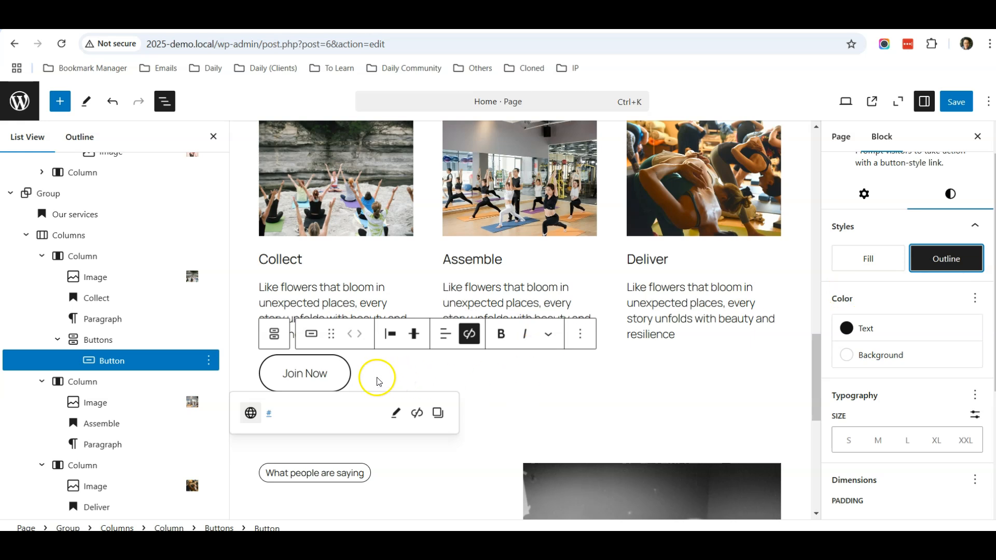
# Duplicate the "Join Now" Buttons block and move the copy below the description in the "Assemble" column.
pyautogui.click(123, 341)
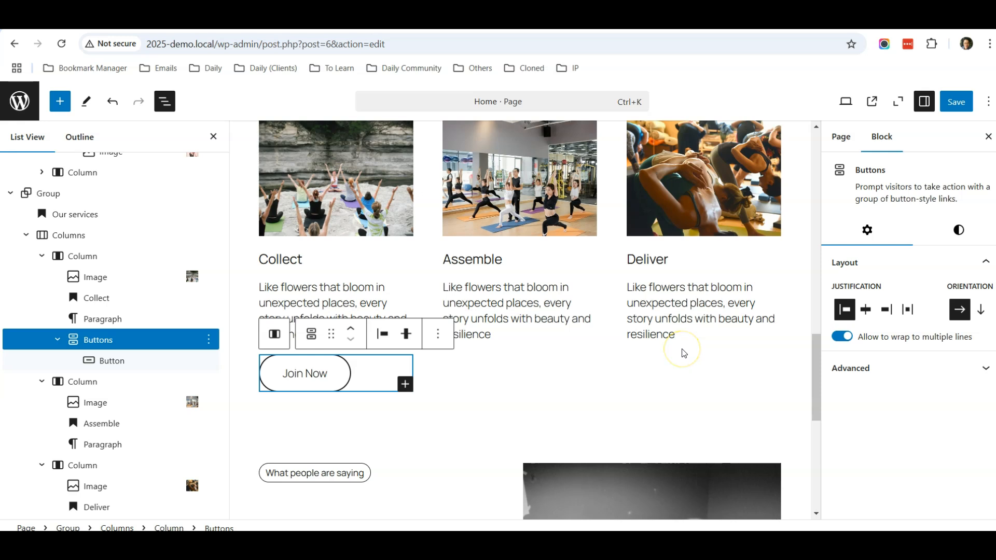
pyautogui.click(59, 340)
pyautogui.click(209, 341)
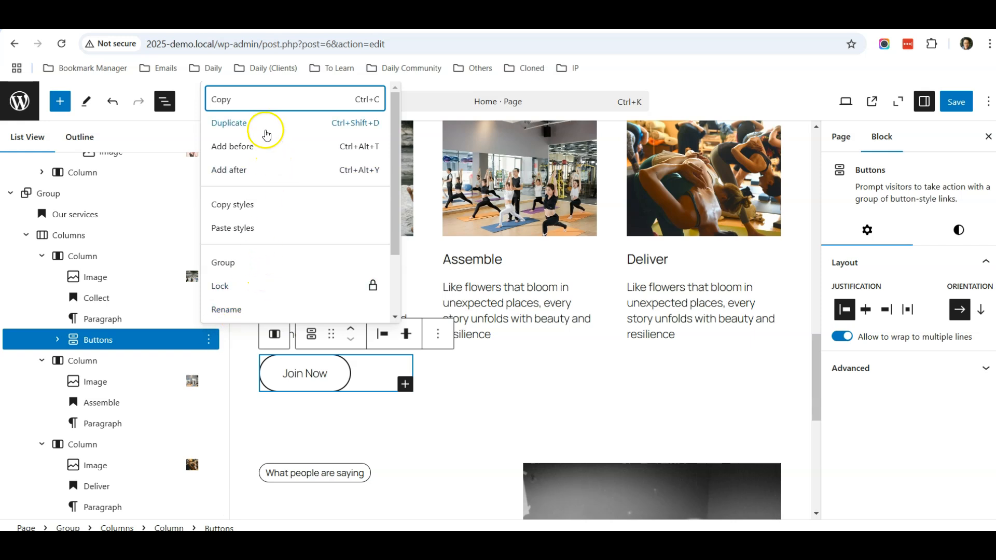
pyautogui.click(262, 125)
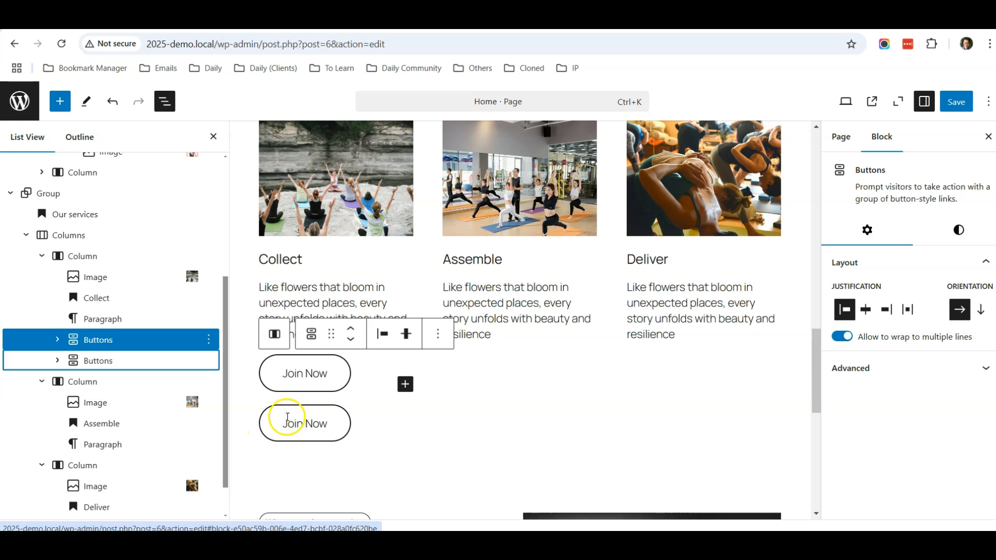
pyautogui.moveTo(93, 364); pyautogui.dragTo(507, 362)
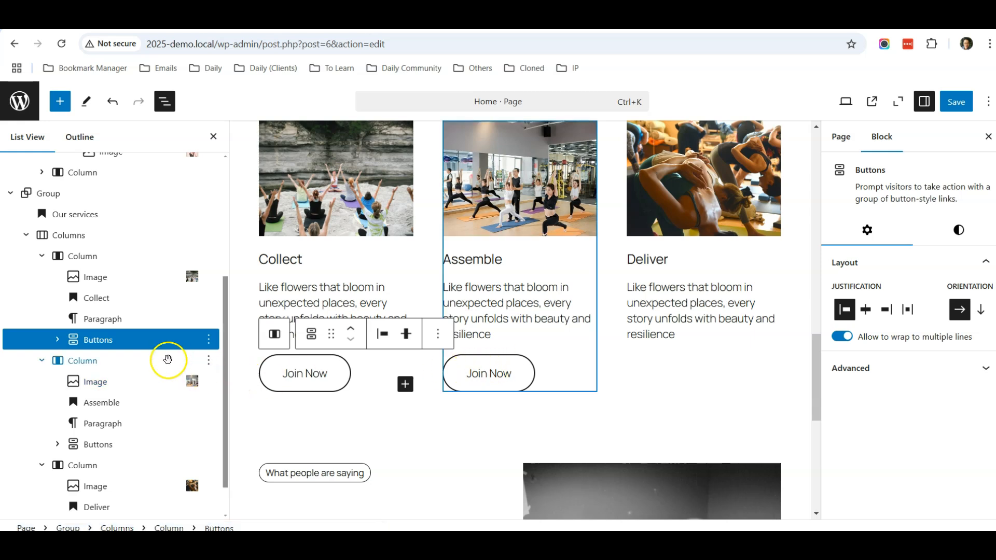
# Duplicate the Buttons block under "Collect" again, move the copy below the "Deliver" description, and check both copied buttons' links.
pyautogui.click(208, 343)
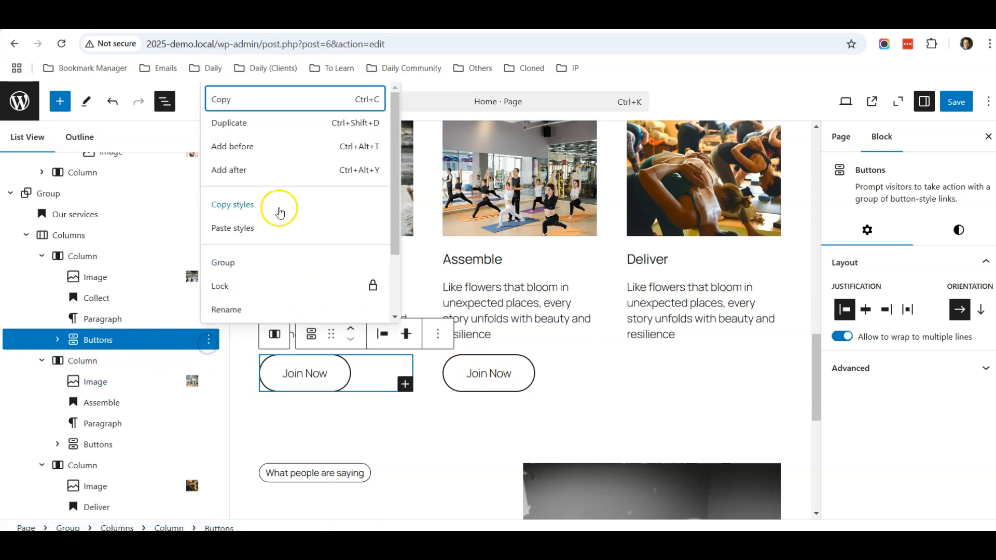
pyautogui.click(251, 130)
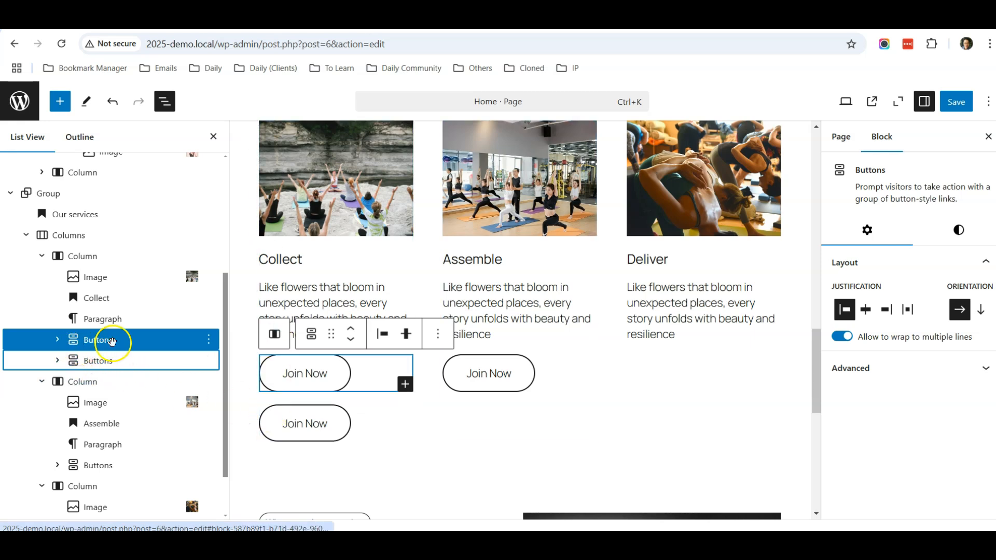
pyautogui.moveTo(95, 362); pyautogui.dragTo(685, 354)
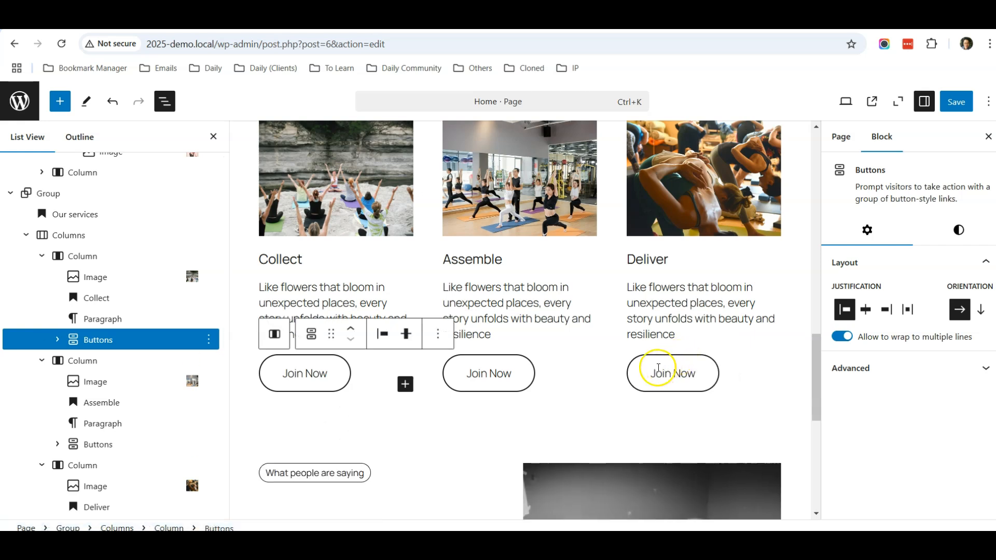
pyautogui.click(490, 371)
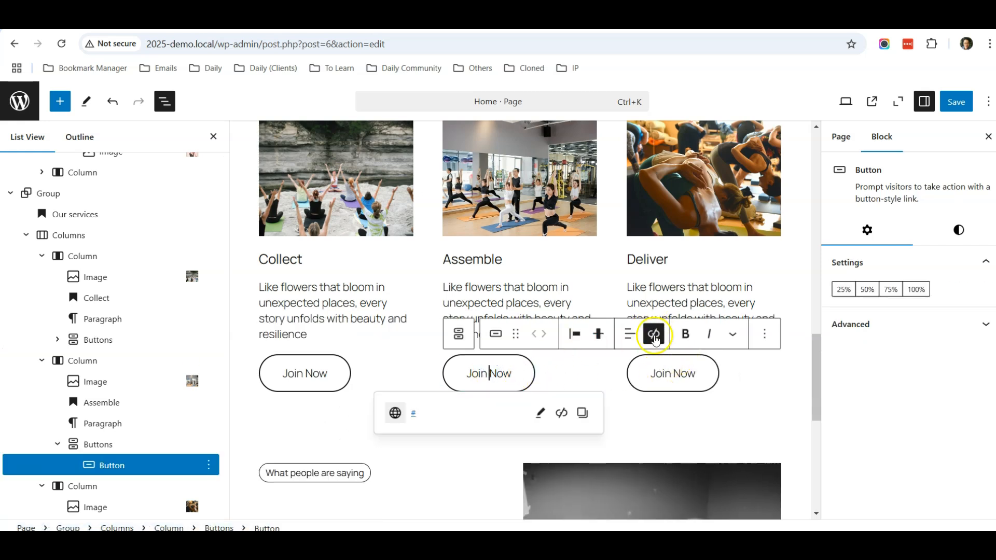
pyautogui.click(681, 371)
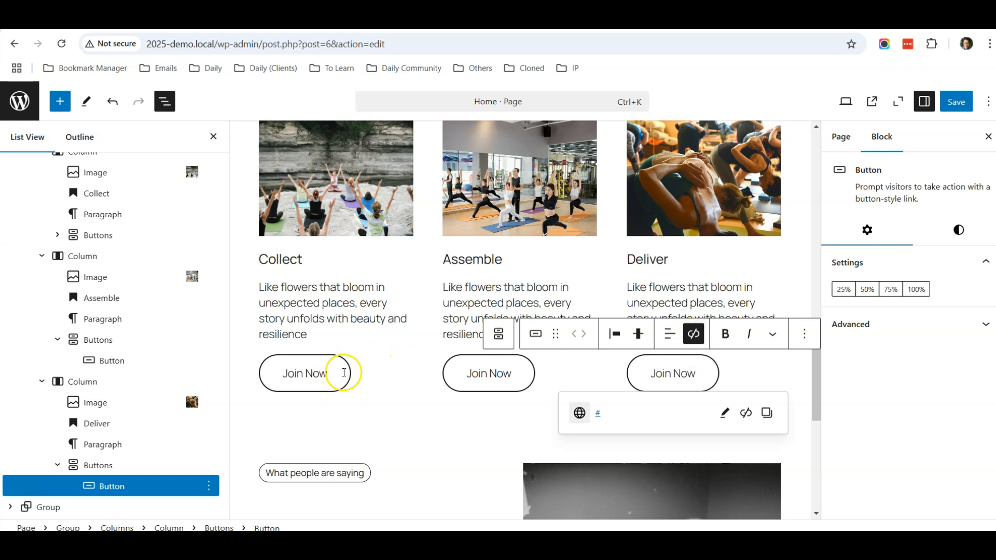
# Change the "Our services" section heading to "Our classes" and review the three columns below it.
pyautogui.scroll(3, 347, 368)
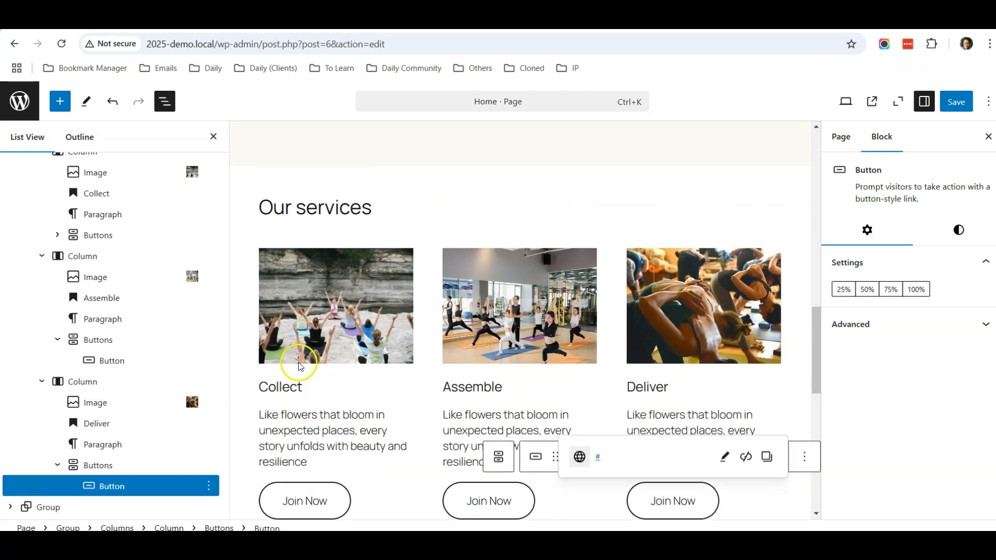
pyautogui.click(334, 211)
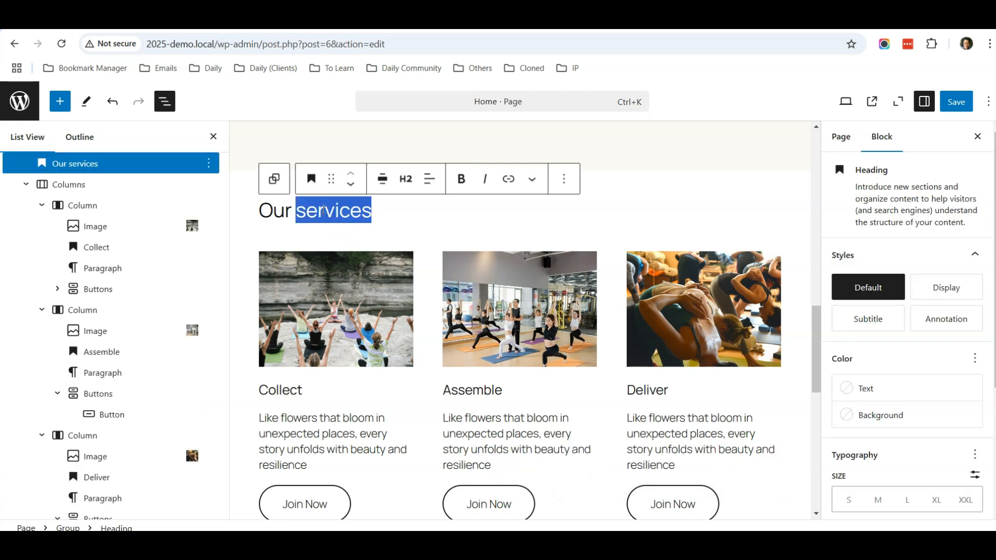
pyautogui.write('clas')
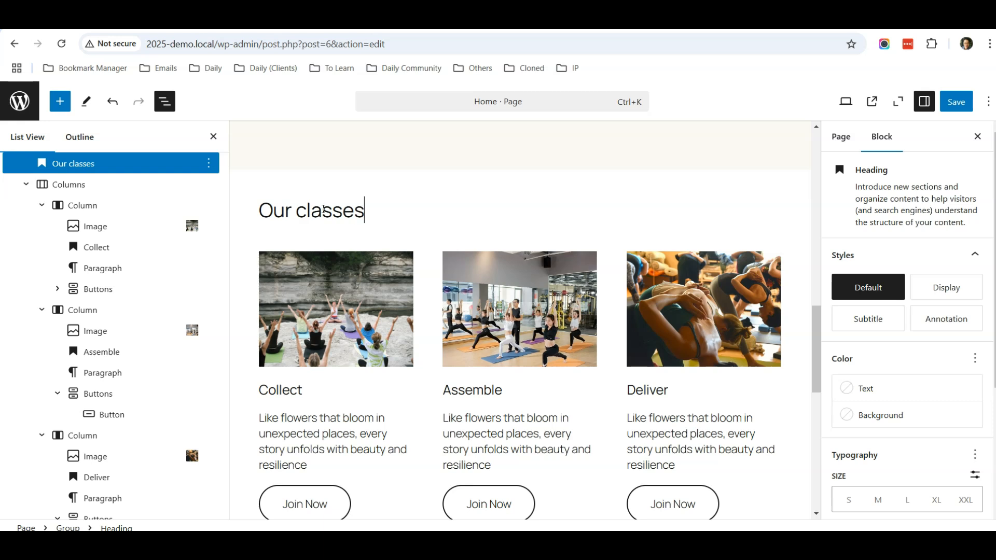
pyautogui.scroll(-3, 387, 344)
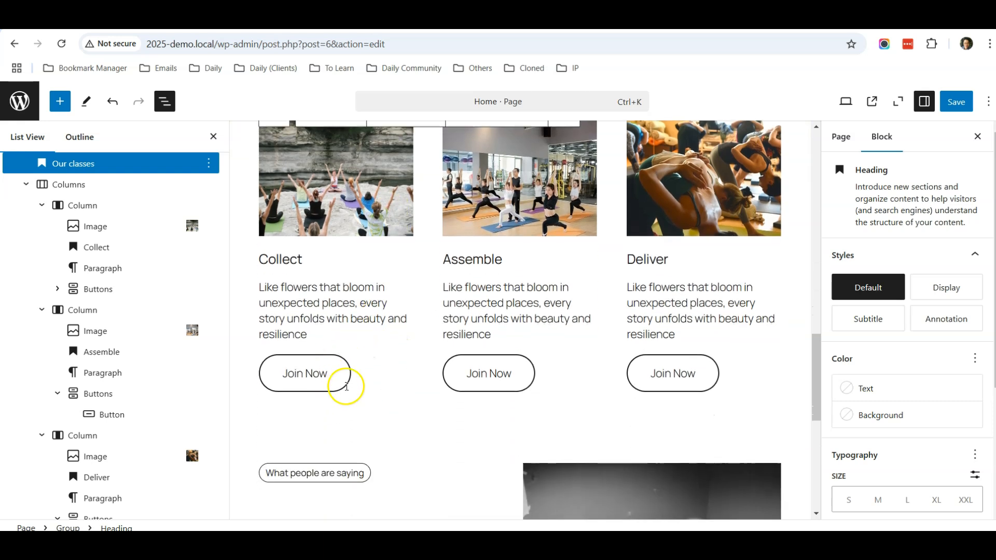
pyautogui.scroll(5, 400, 365)
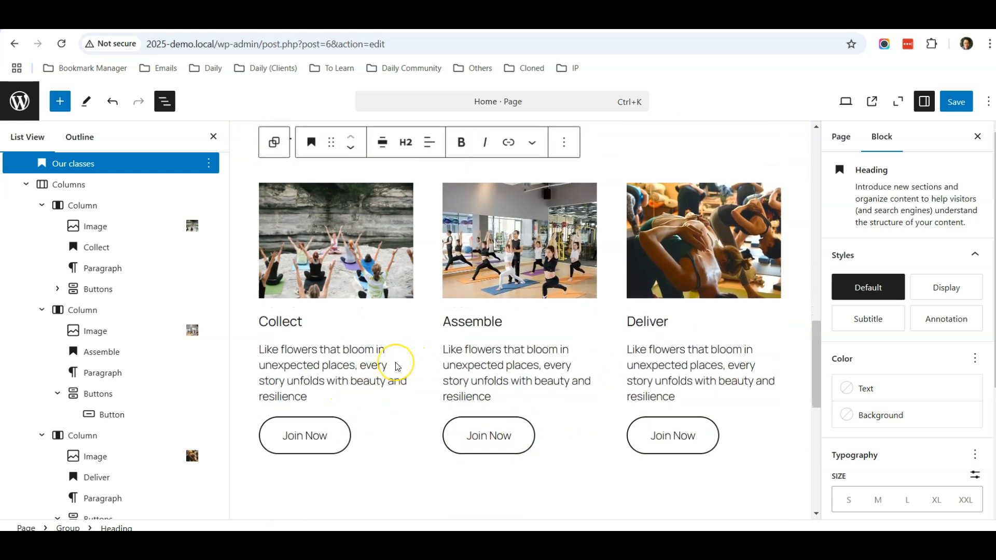
# Add an empty block after the "About Us" group, above the "Our classes" section.
pyautogui.scroll(1, 398, 366)
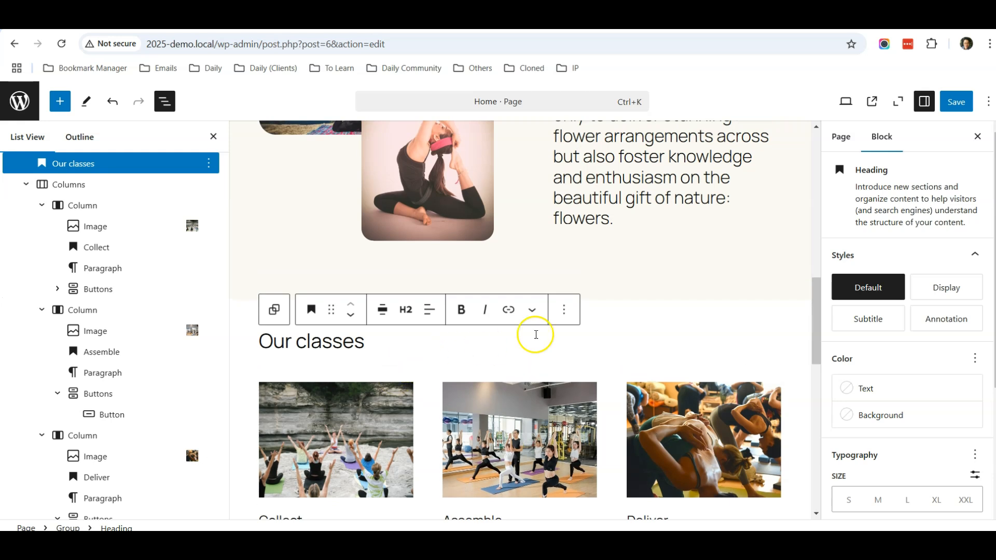
pyautogui.scroll(5, 536, 333)
pyautogui.scroll(-4, 677, 339)
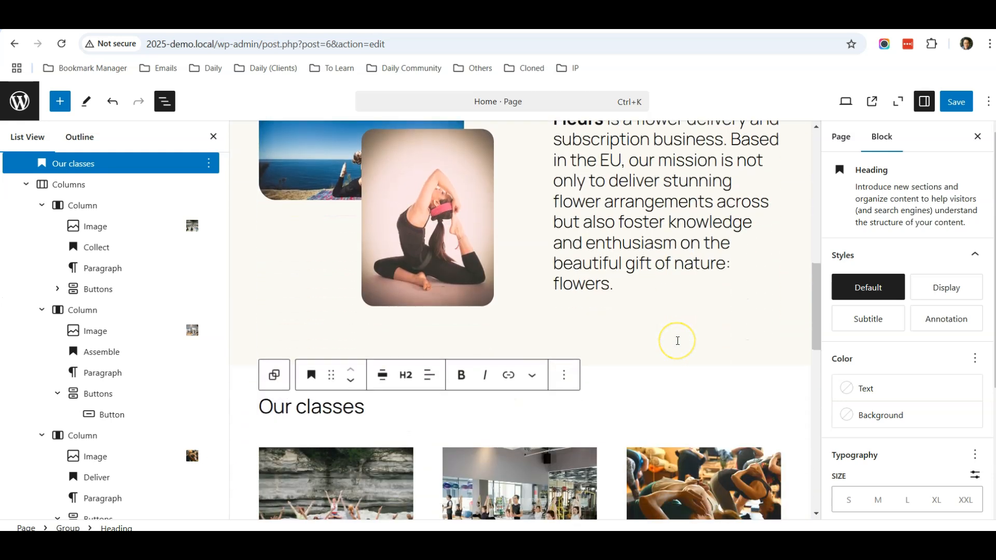
pyautogui.scroll(1, 677, 340)
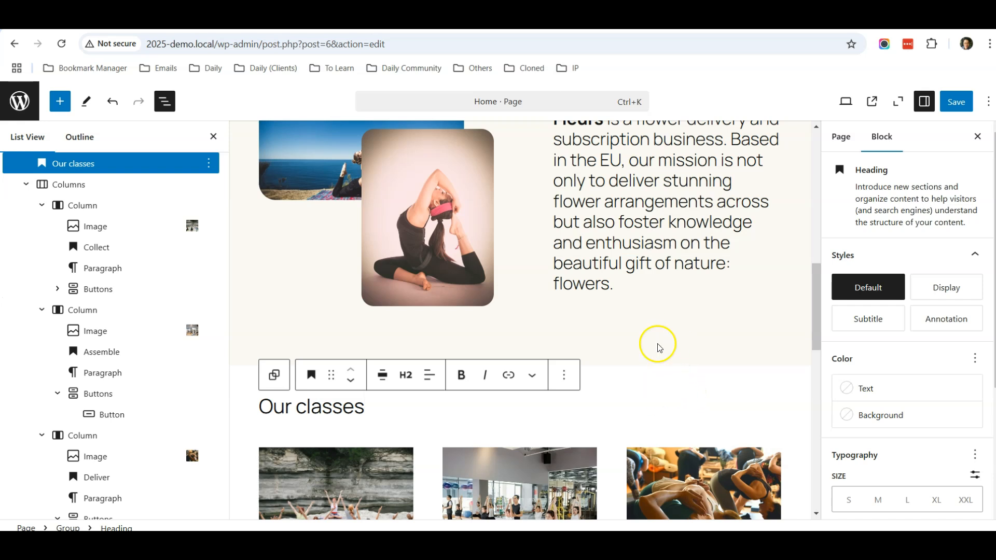
pyautogui.click(30, 187)
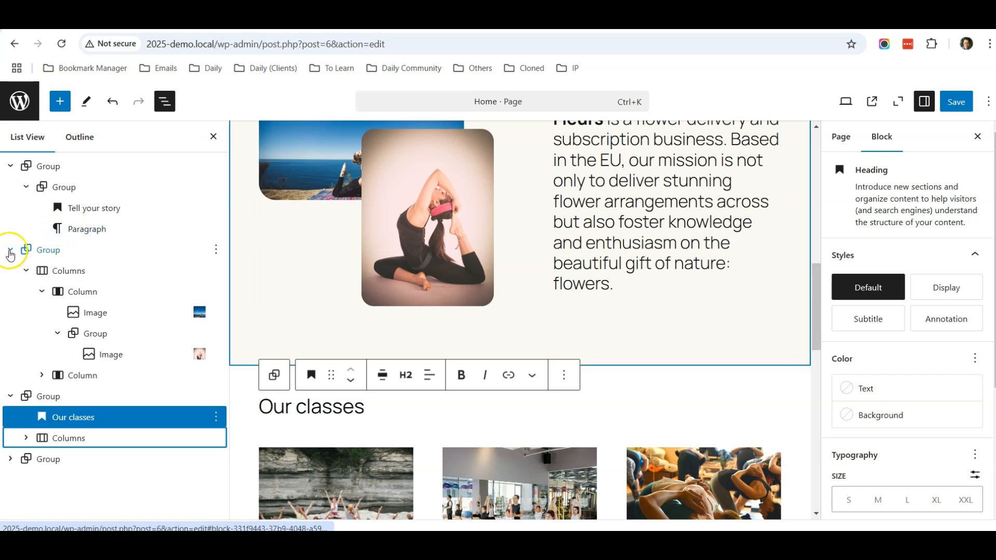
pyautogui.click(10, 251)
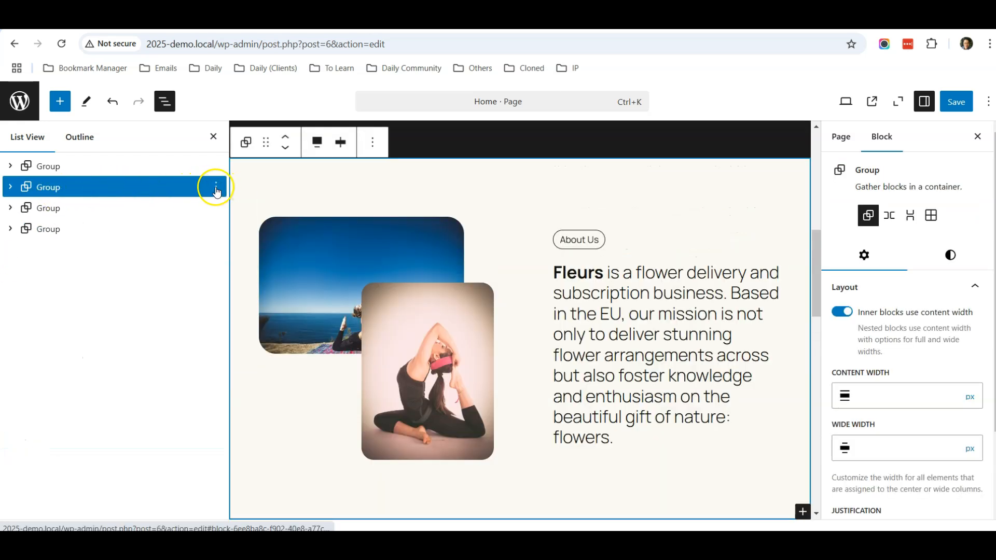
pyautogui.click(216, 190)
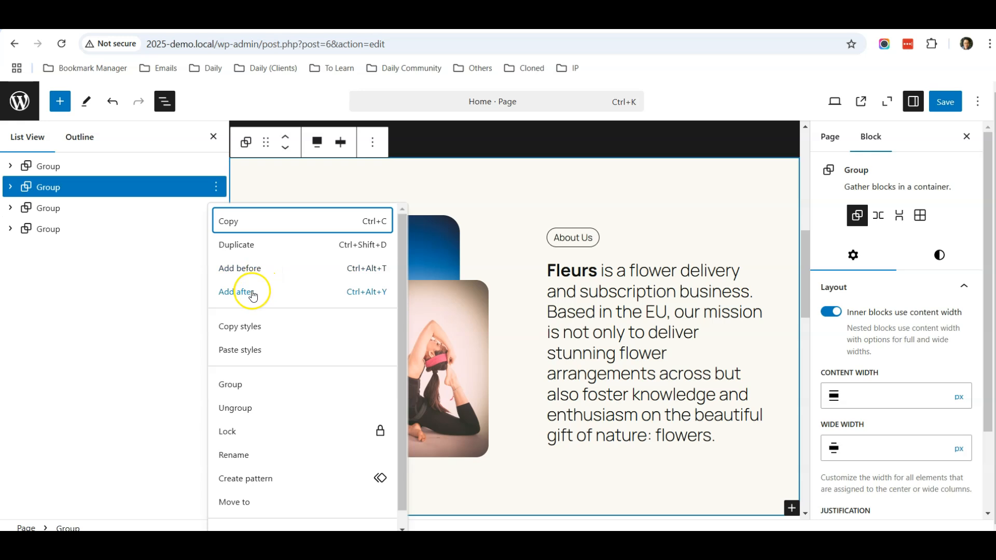
pyautogui.click(248, 296)
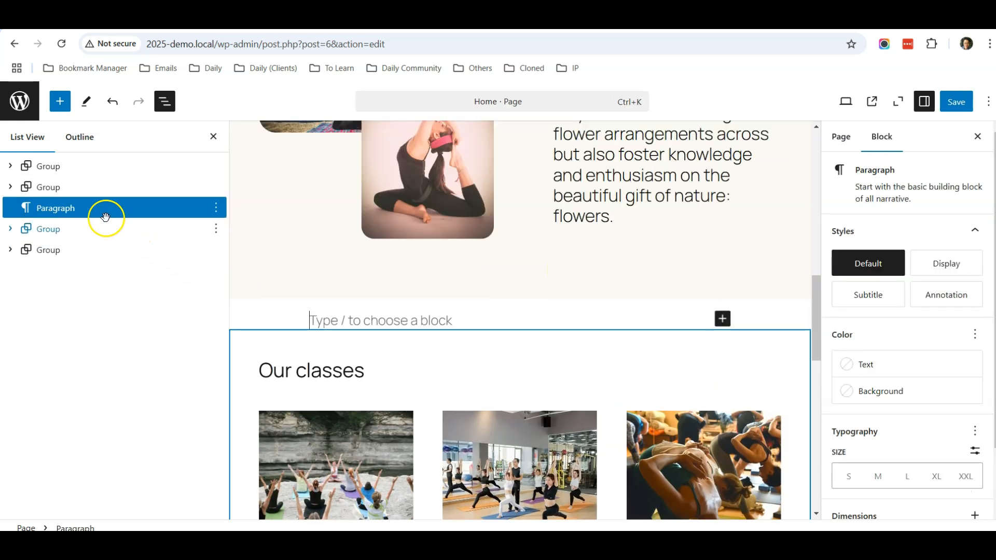
pyautogui.click(324, 318)
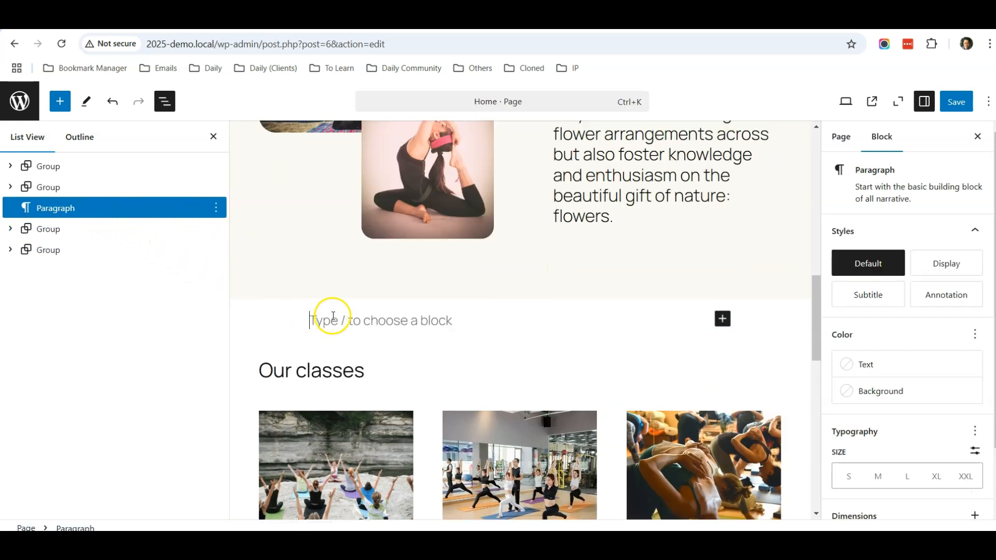
# Insert a Cover block in the empty spot above "Our classes" and upload group-yoga-video as its background.
pyautogui.click(723, 319)
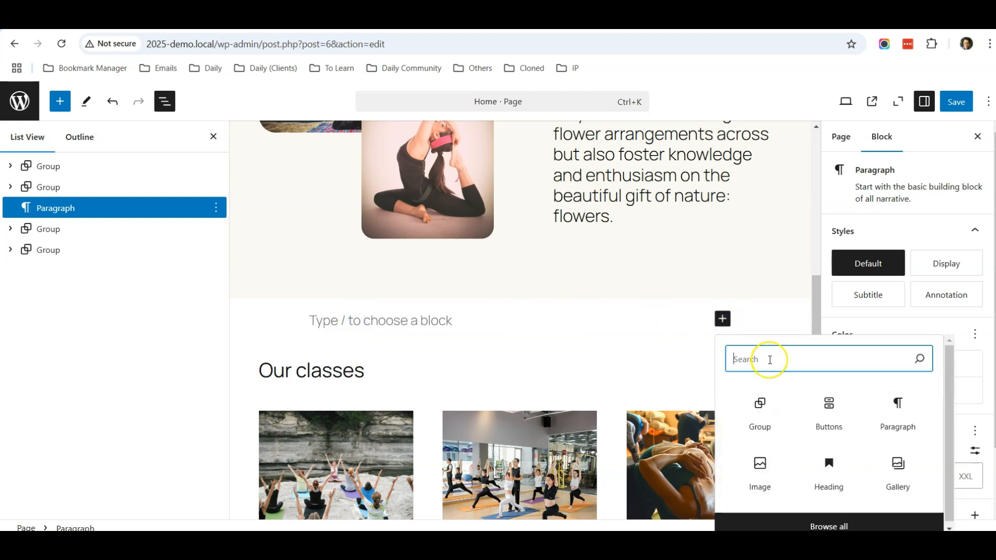
pyautogui.write('cover')
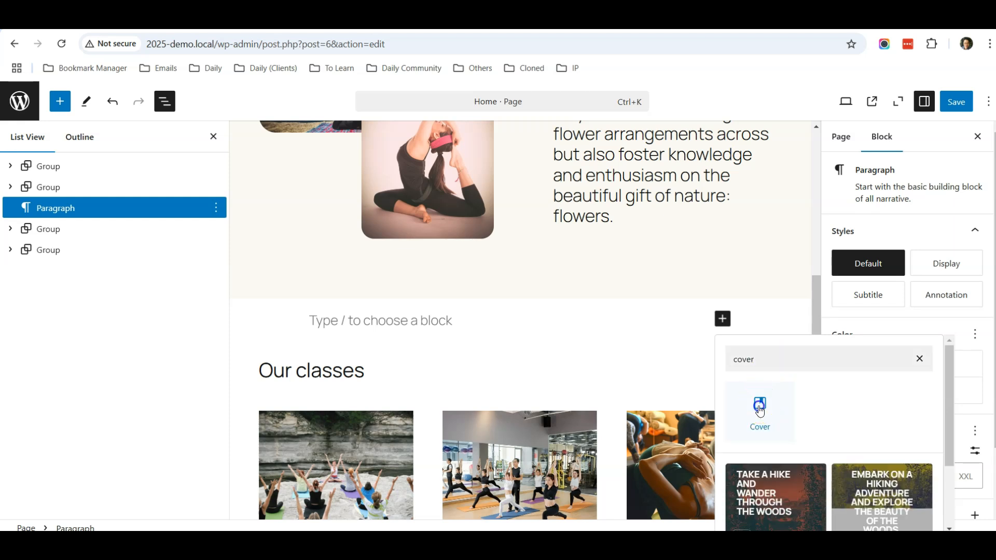
pyautogui.click(759, 409)
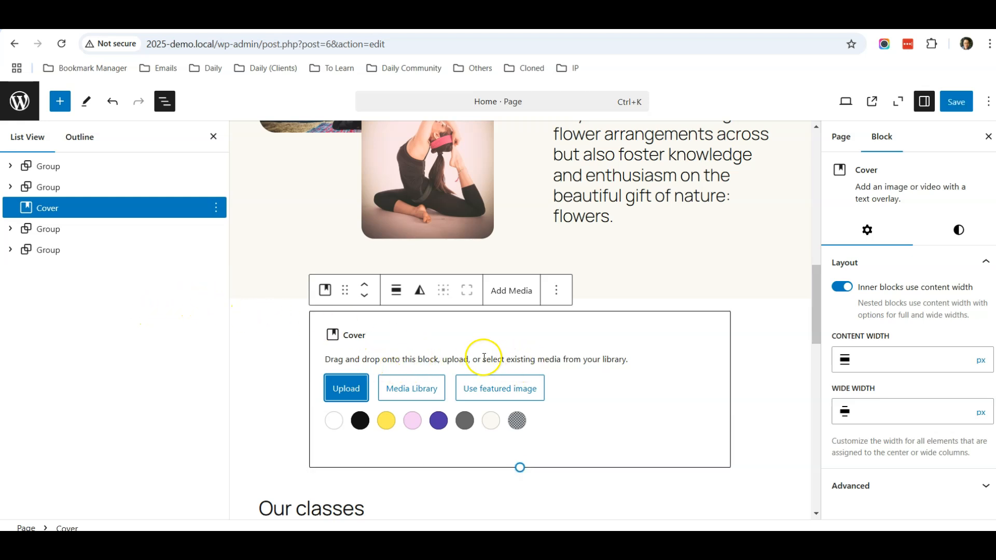
pyautogui.click(347, 391)
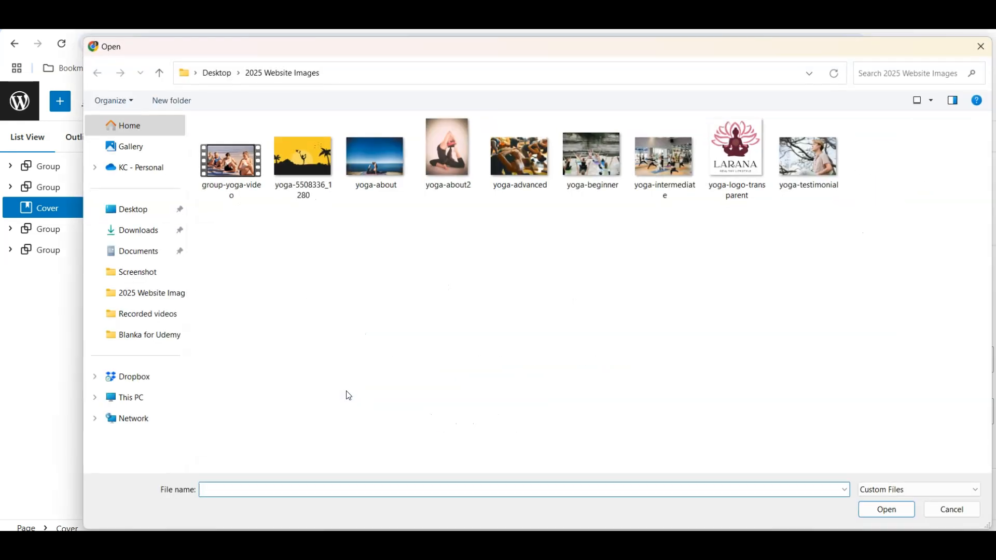
pyautogui.doubleClick(230, 162)
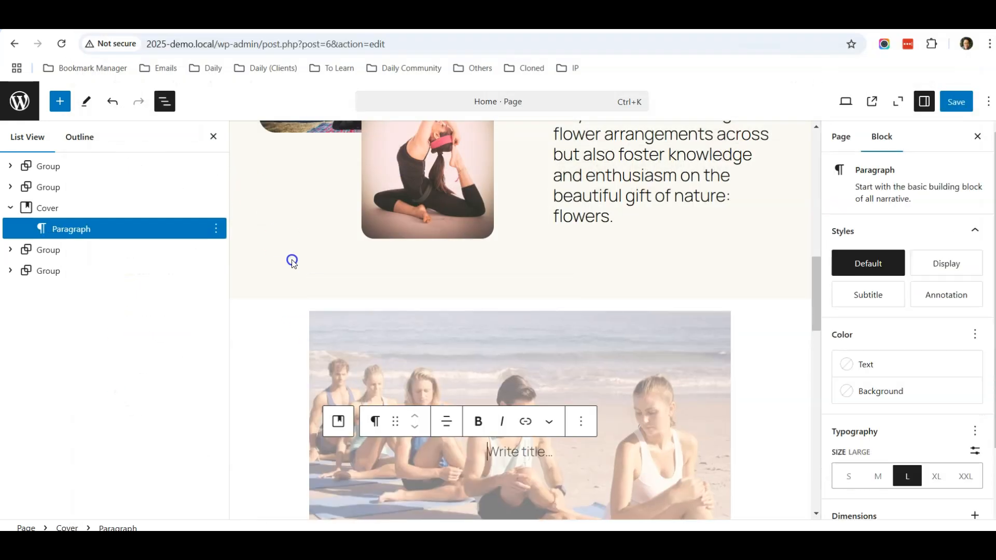
pyautogui.scroll(-3, 518, 362)
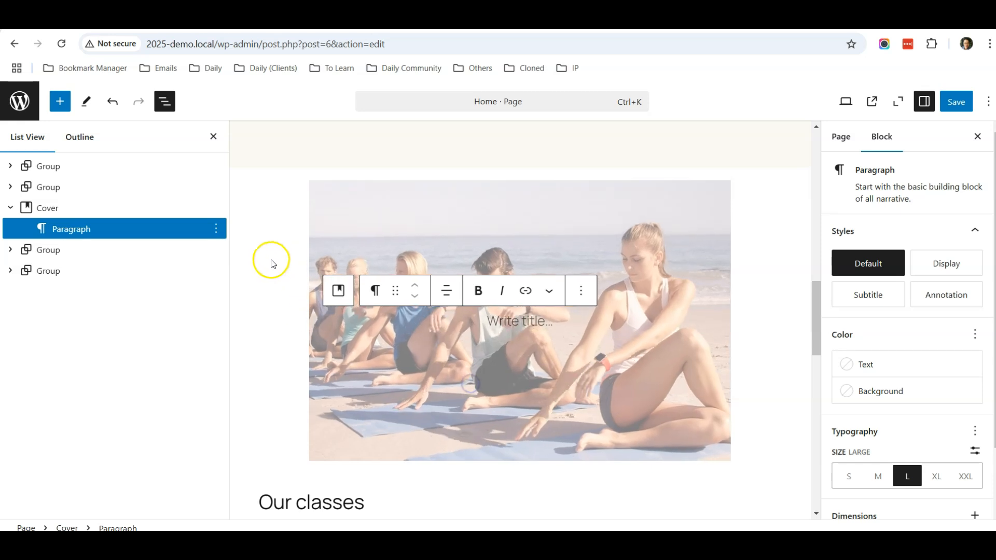
# Turn off content width for the Cover's inner blocks and align the Cover to full width.
pyautogui.click(51, 208)
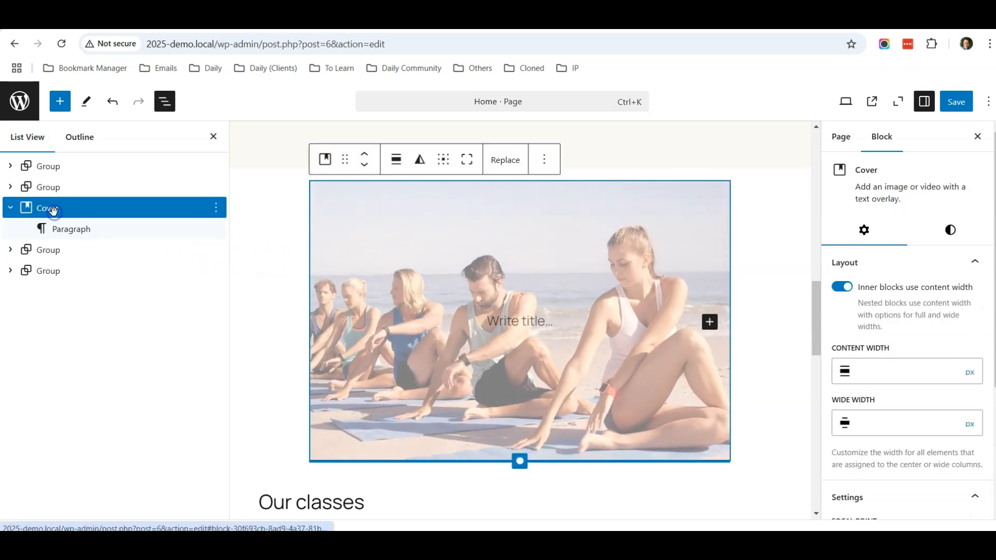
pyautogui.click(842, 286)
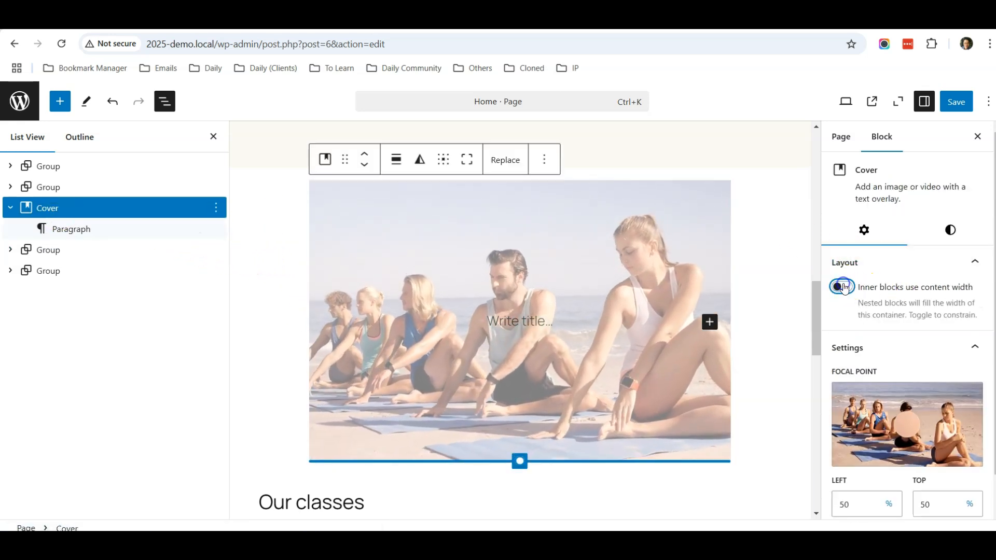
pyautogui.click(398, 164)
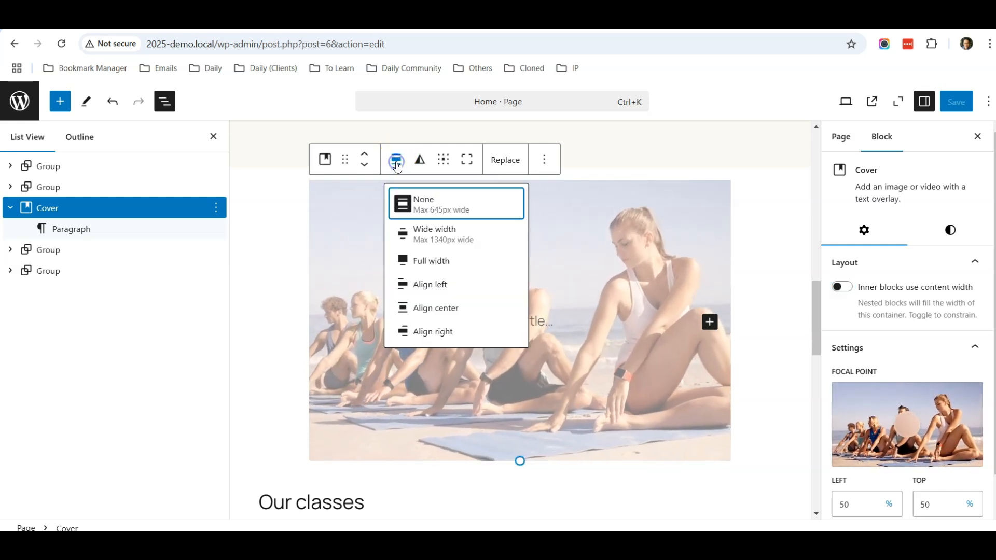
pyautogui.click(430, 261)
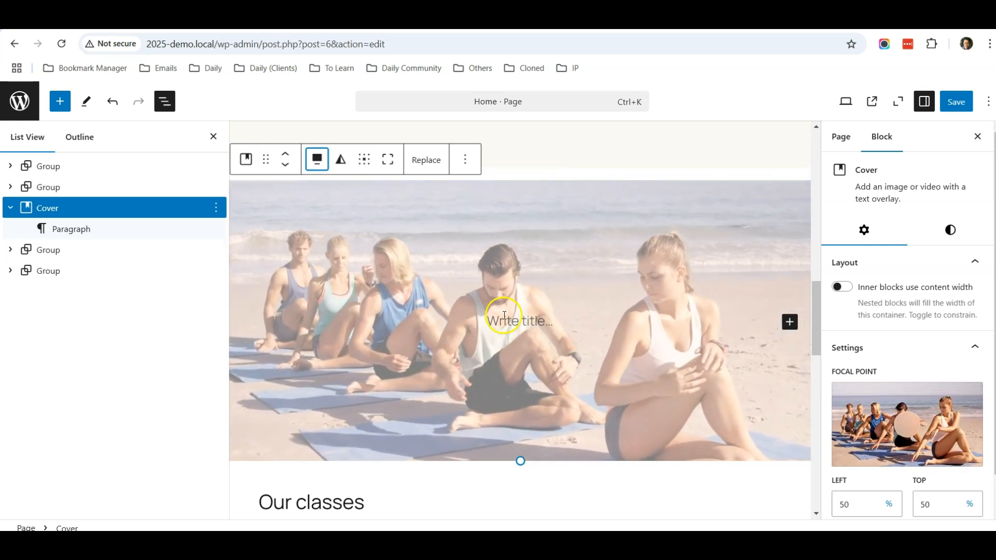
pyautogui.click(526, 291)
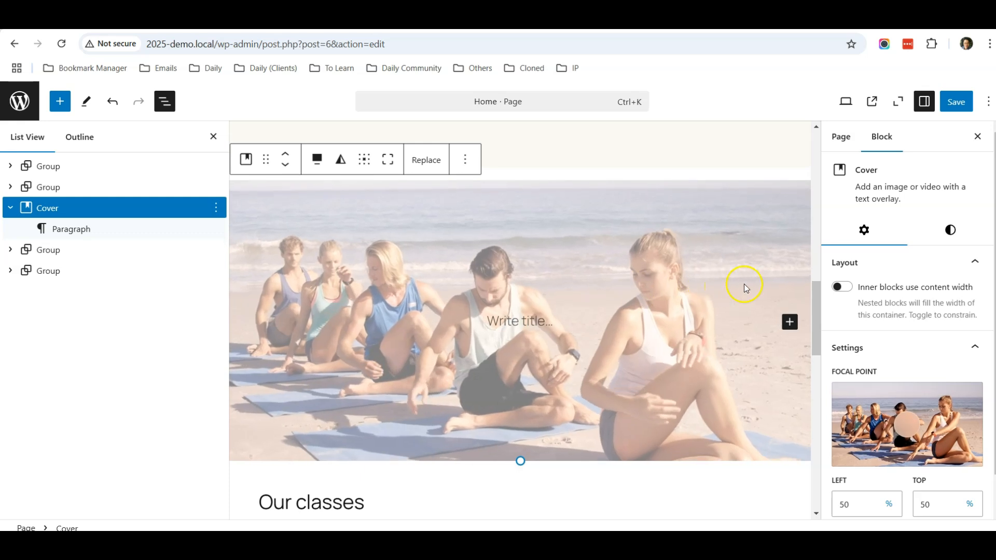
# Try an overlay opacity of 20 on the Cover and settle on 40.
pyautogui.click(950, 233)
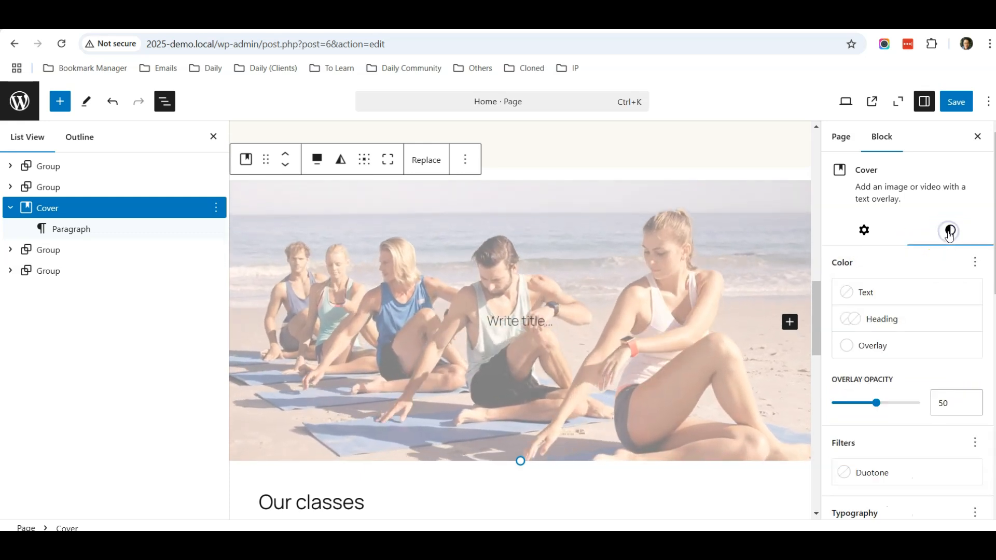
pyautogui.scroll(-3, 911, 287)
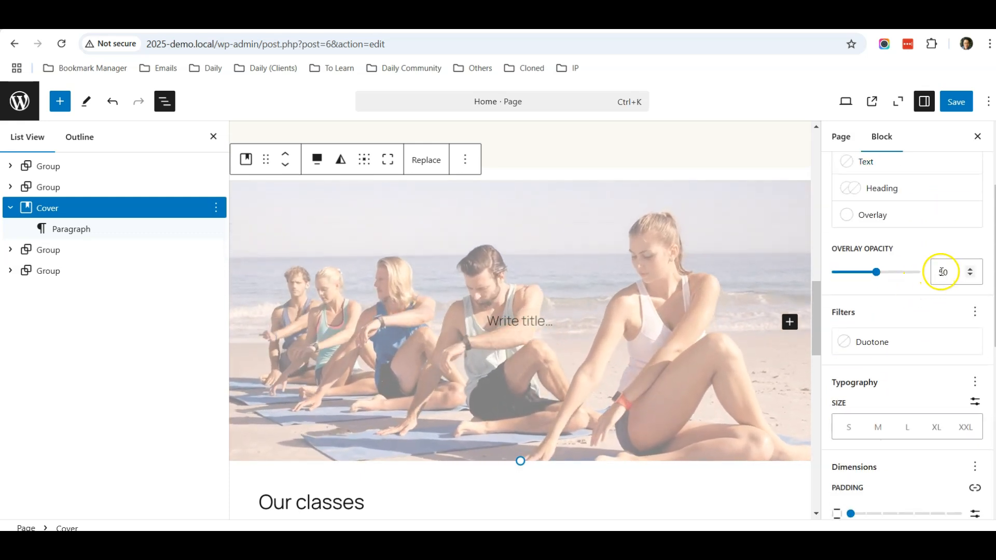
pyautogui.click(934, 272)
pyautogui.write('4')
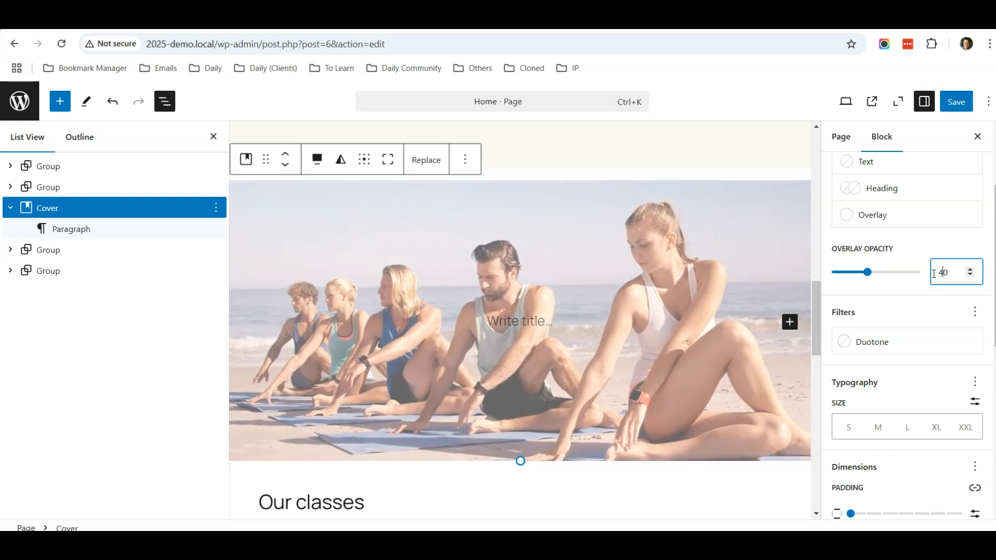
pyautogui.doubleClick(934, 272)
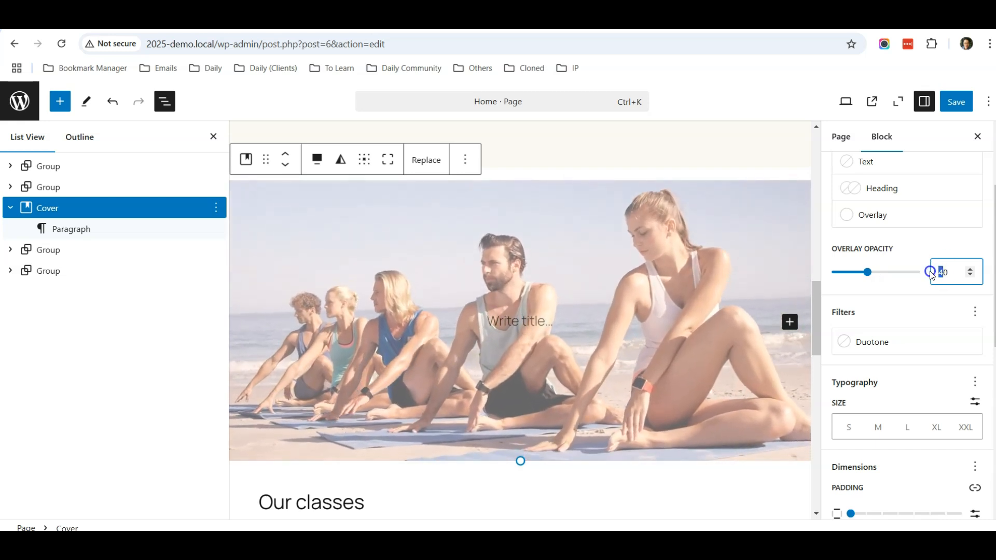
pyautogui.write('2')
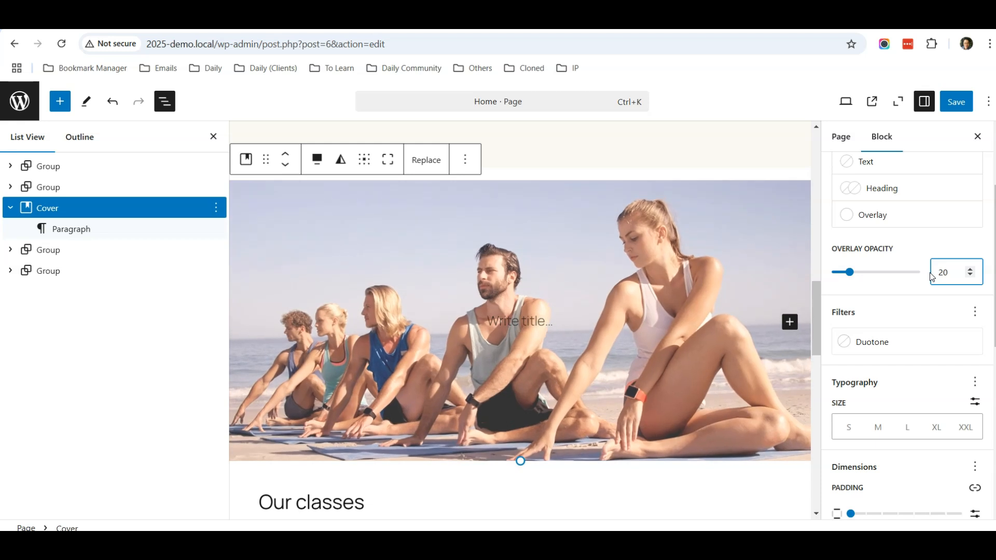
pyautogui.click(943, 273)
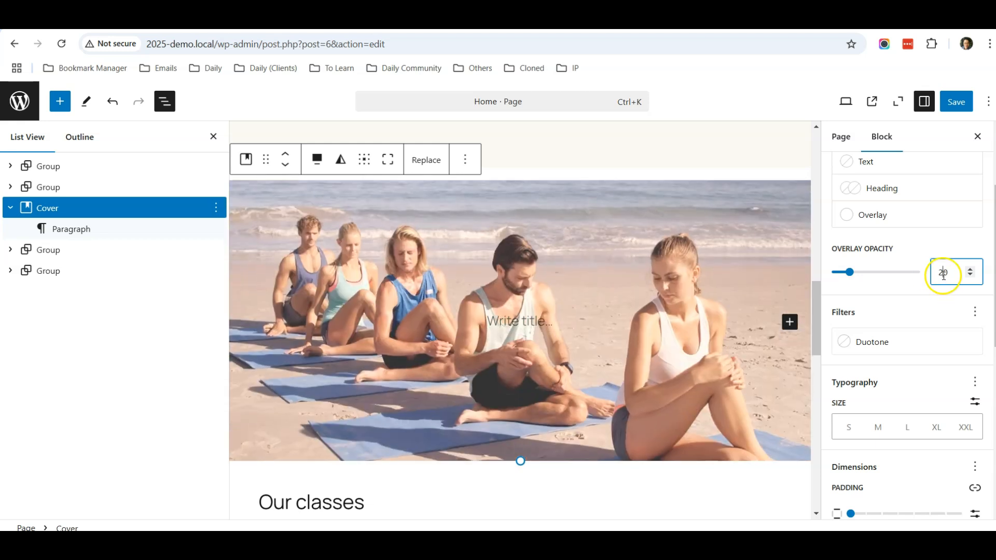
pyautogui.moveTo(942, 274); pyautogui.dragTo(935, 273)
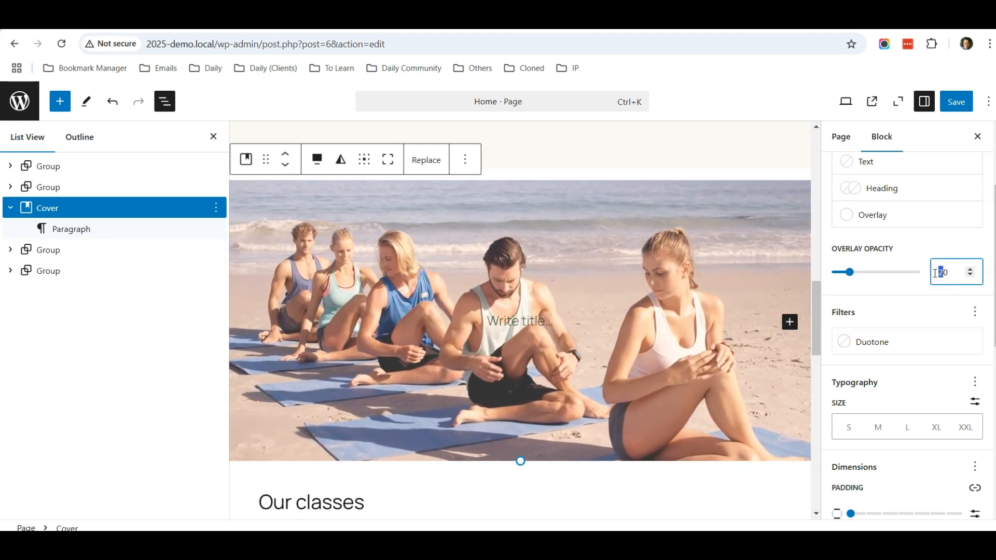
pyautogui.write('7')
# Enter "Group Yoga" as the title paragraph inside the Cover.
pyautogui.click(71, 229)
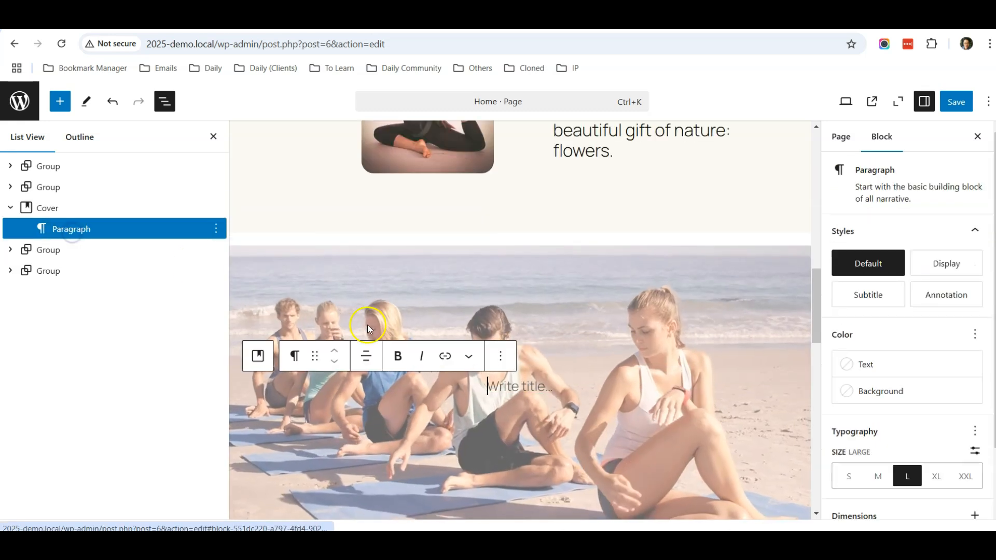
pyautogui.click(493, 384)
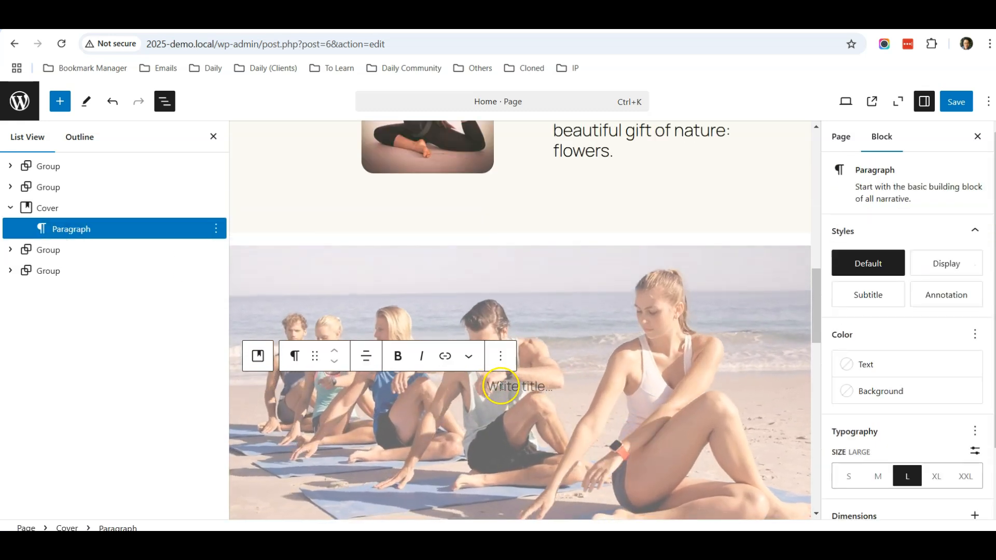
pyautogui.scroll(-1, 500, 387)
pyautogui.write('Gro')
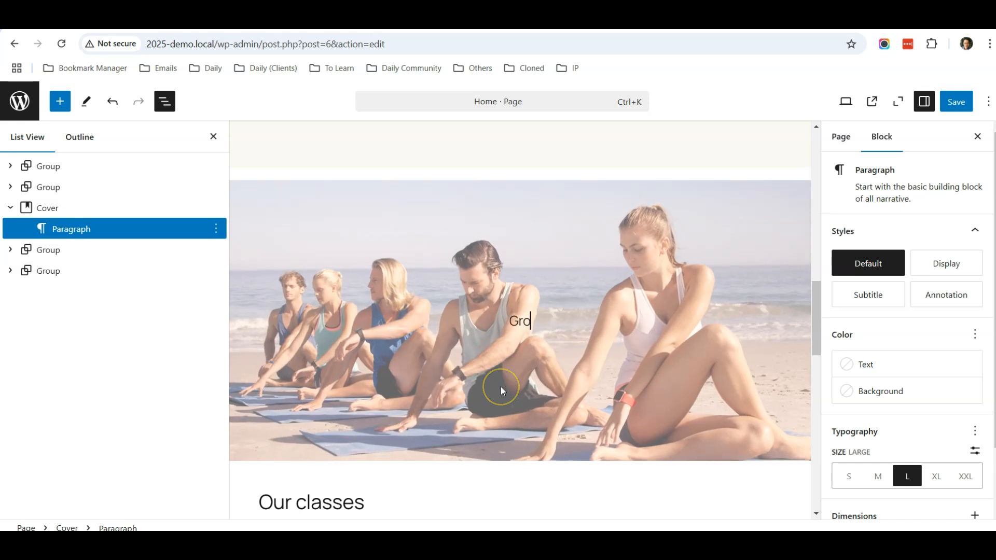
pyautogui.write('up Yoga')
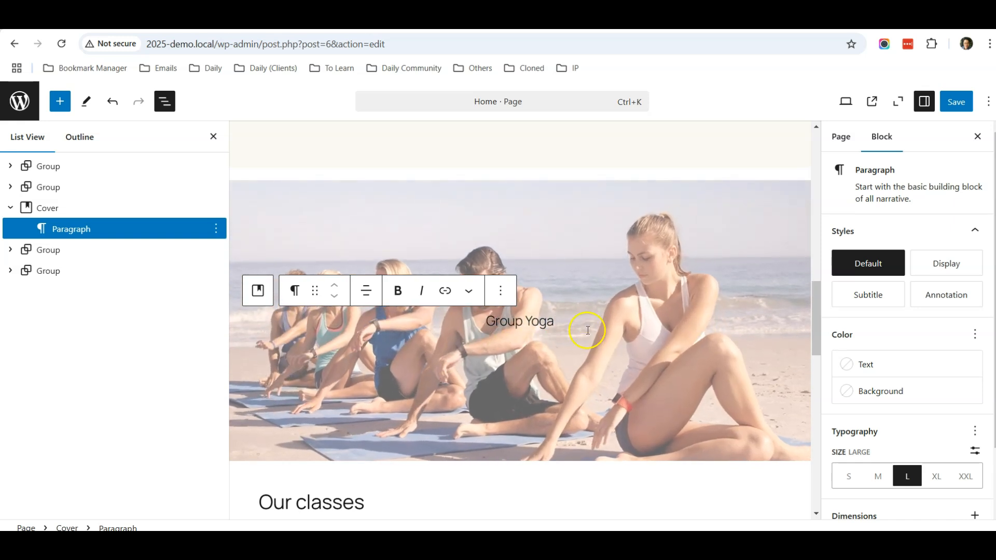
# Change the Cover's overlay color to the theme's black Contrast color, #111111.
pyautogui.click(82, 209)
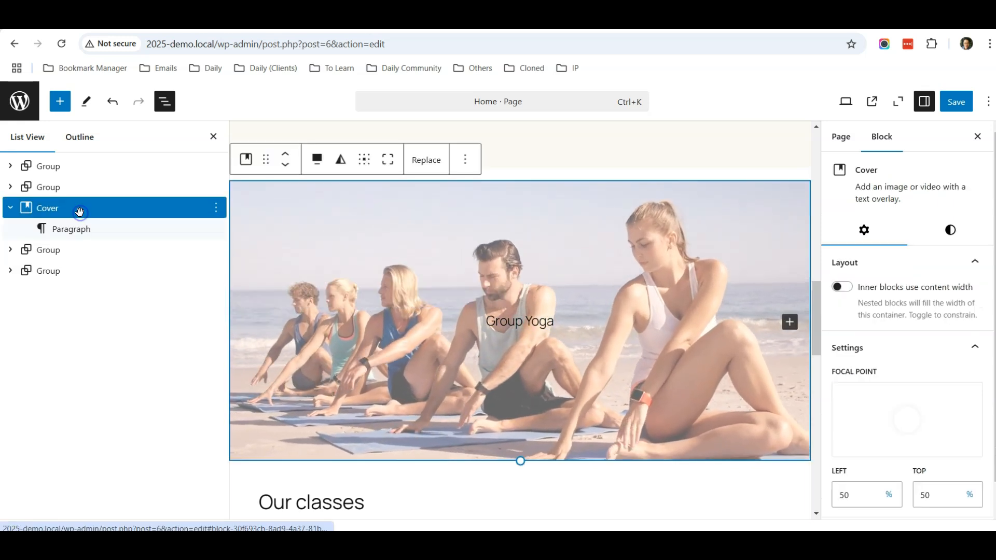
pyautogui.click(951, 232)
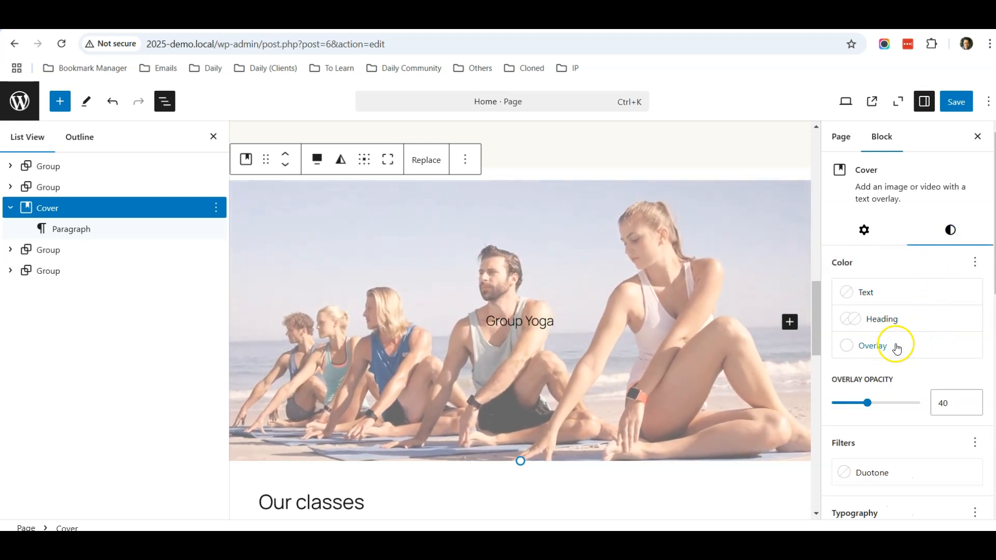
pyautogui.click(888, 347)
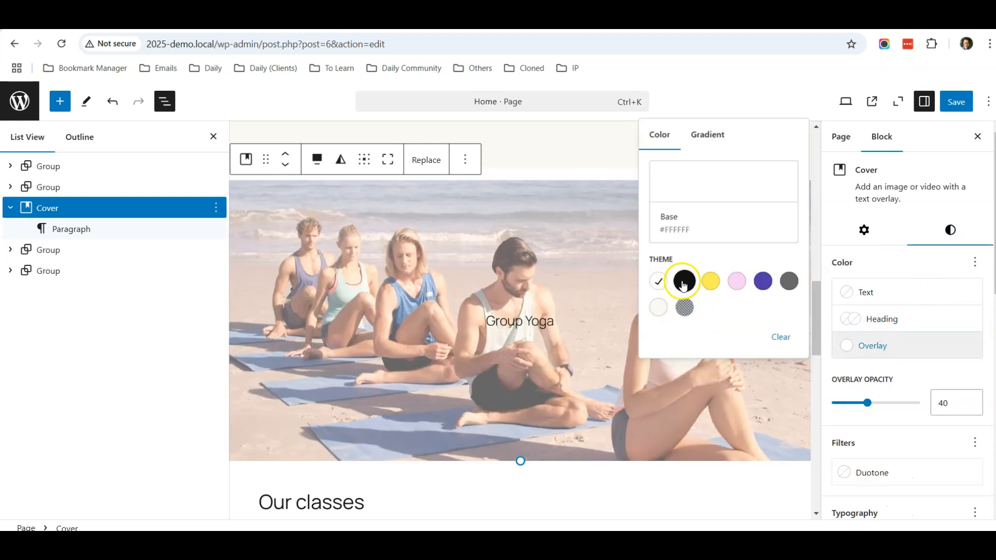
pyautogui.click(683, 282)
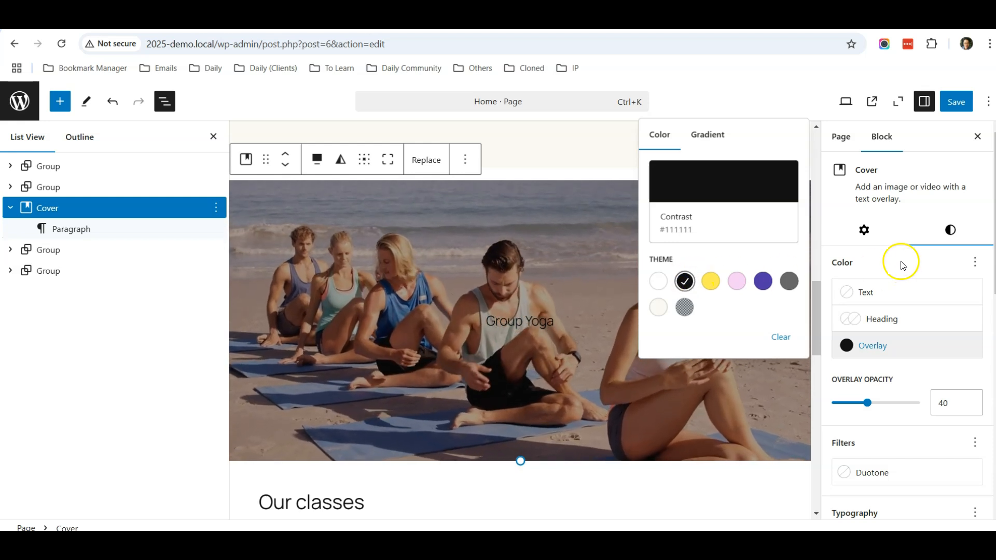
pyautogui.click(901, 263)
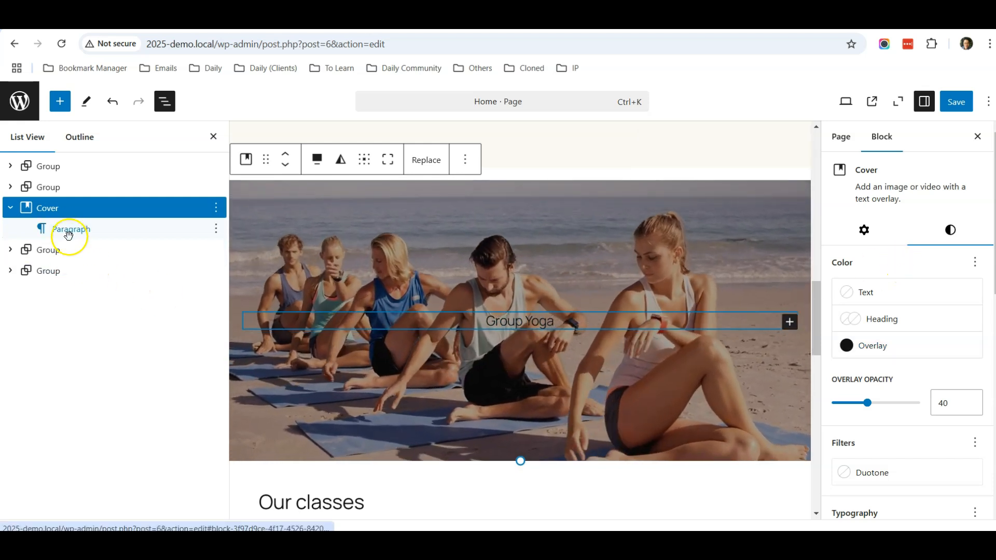
# Set the "Group Yoga" paragraph's text to the theme's white Base color, #FFFFFF, and its size to XXL.
pyautogui.click(69, 233)
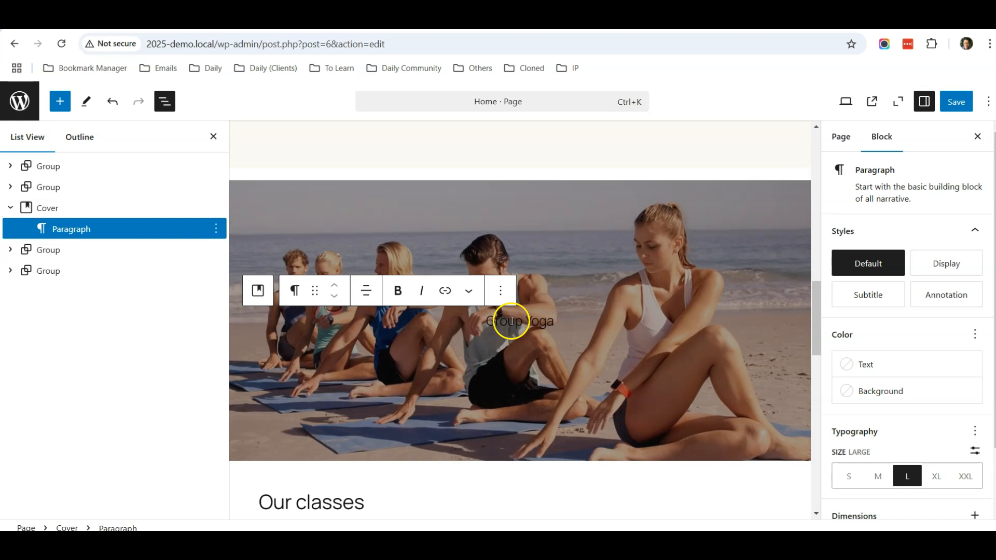
pyautogui.click(885, 369)
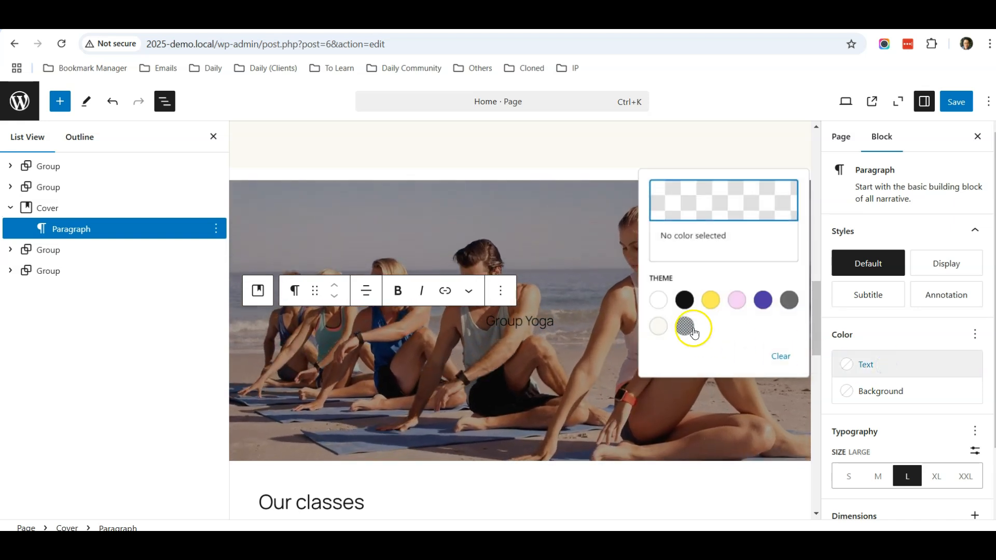
pyautogui.click(659, 301)
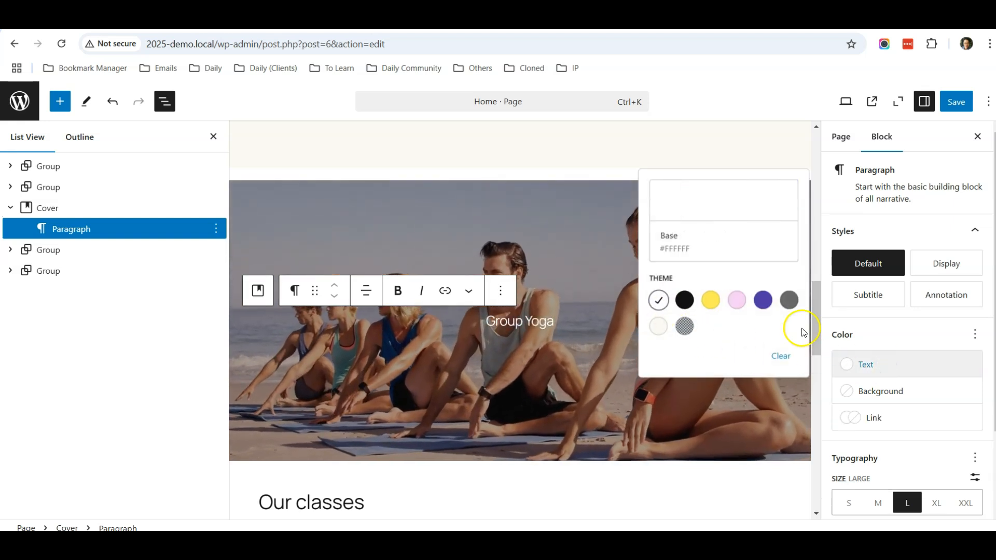
pyautogui.scroll(-1, 924, 424)
pyautogui.click(936, 438)
pyautogui.click(936, 437)
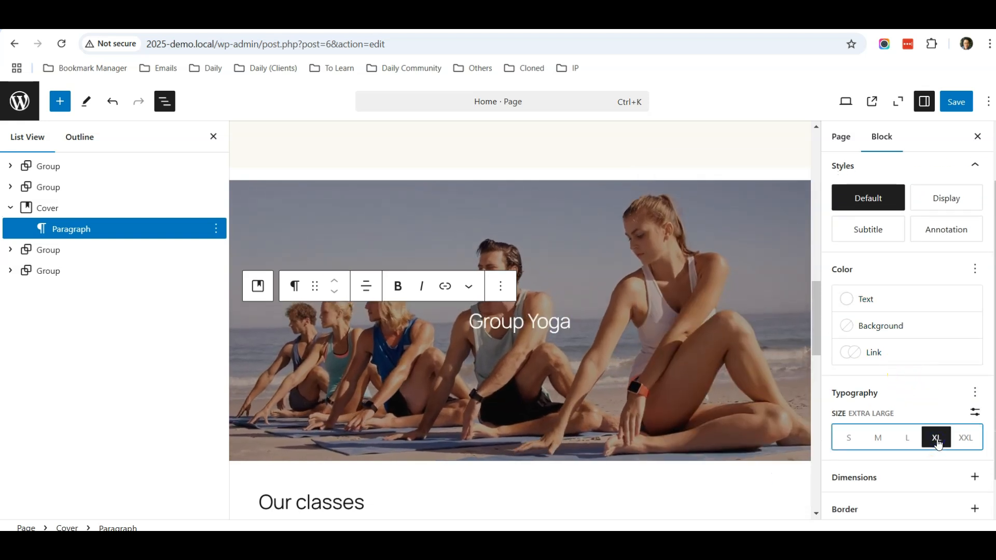
pyautogui.click(968, 442)
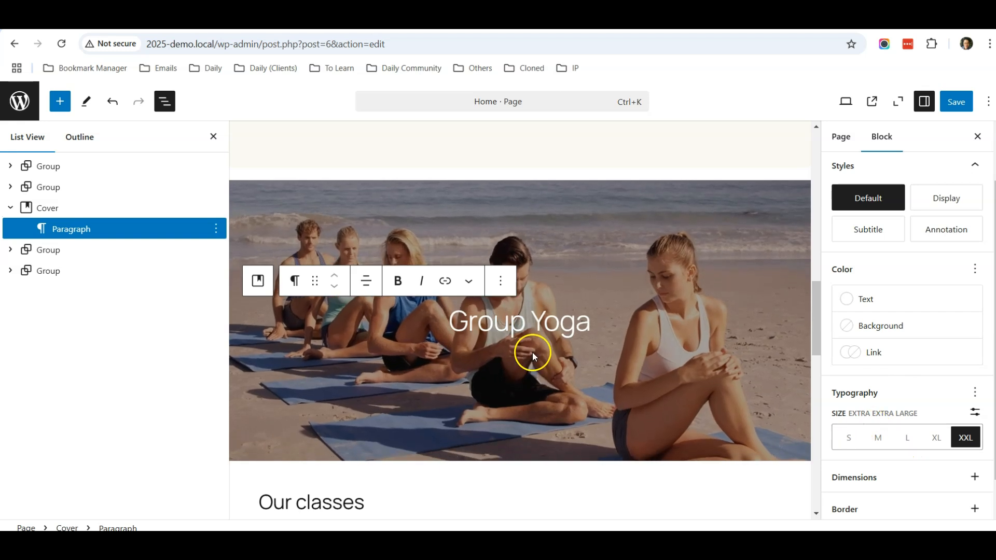
# Review the homepage sections from the hero image through the classes down to the customer testimonial.
pyautogui.scroll(-4, 529, 351)
pyautogui.scroll(5, 531, 354)
pyautogui.scroll(10, 532, 355)
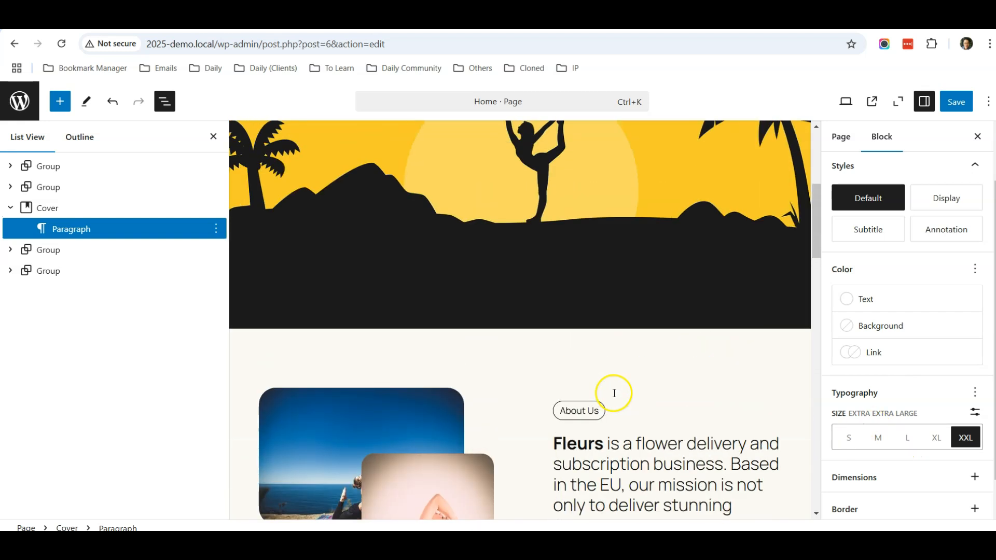
pyautogui.scroll(-4, 598, 381)
pyautogui.scroll(-10, 572, 339)
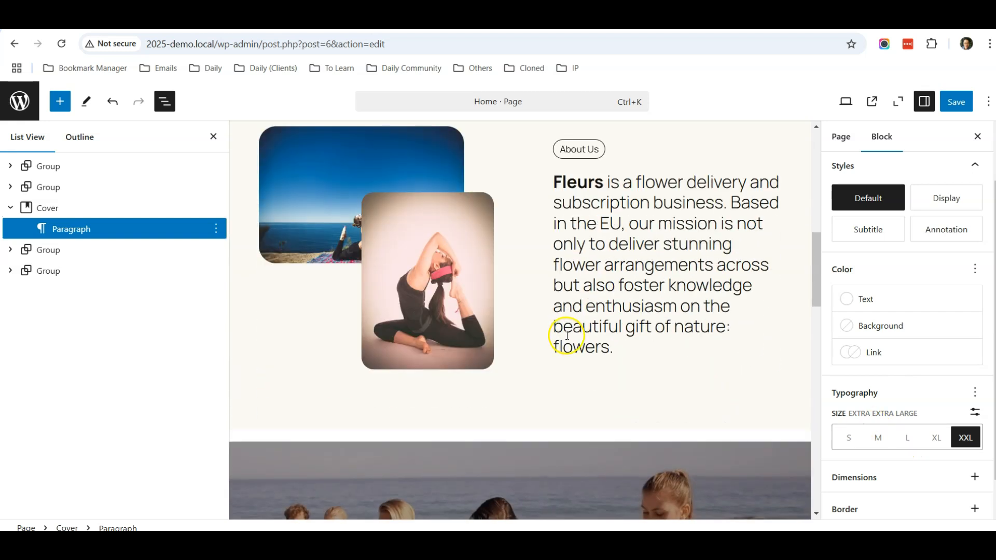
pyautogui.scroll(-10, 553, 334)
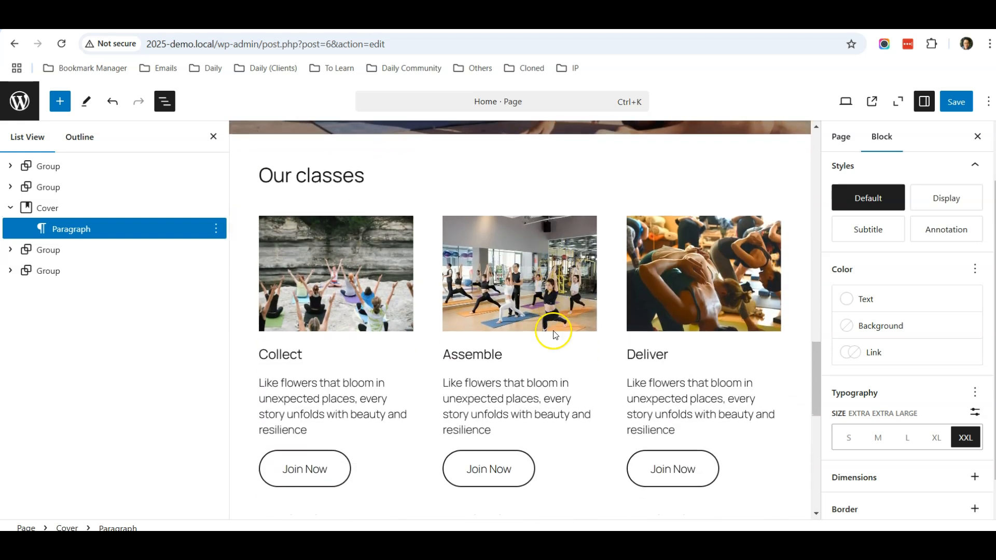
pyautogui.scroll(-3, 549, 334)
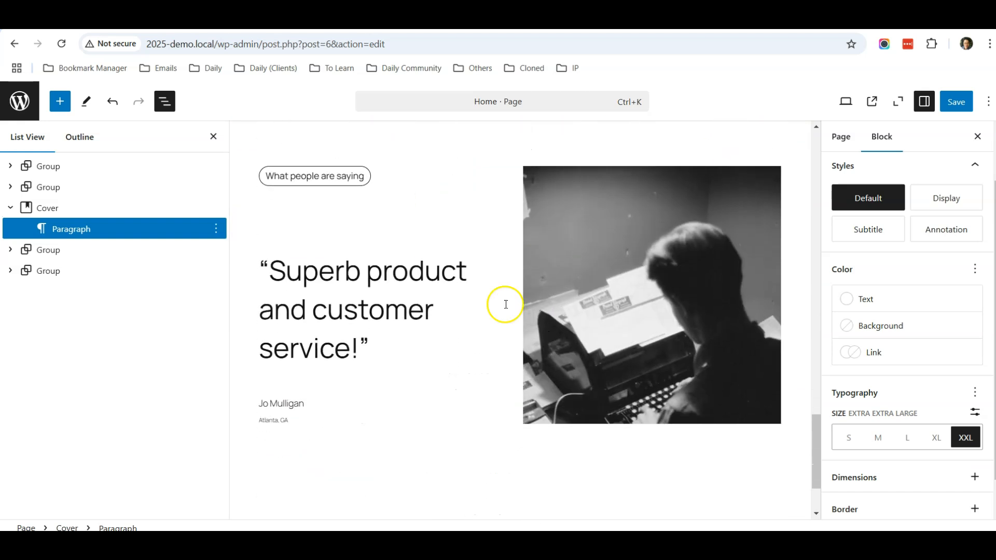
# Insert the "Services, subscriber only section" pattern from the Call to Action category after the testimonial Group.
pyautogui.click(585, 303)
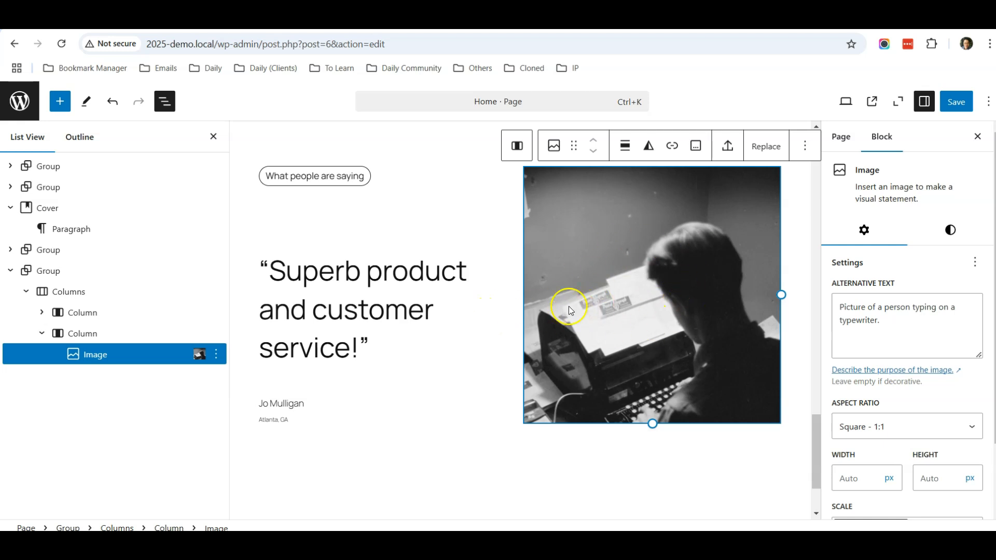
pyautogui.click(43, 272)
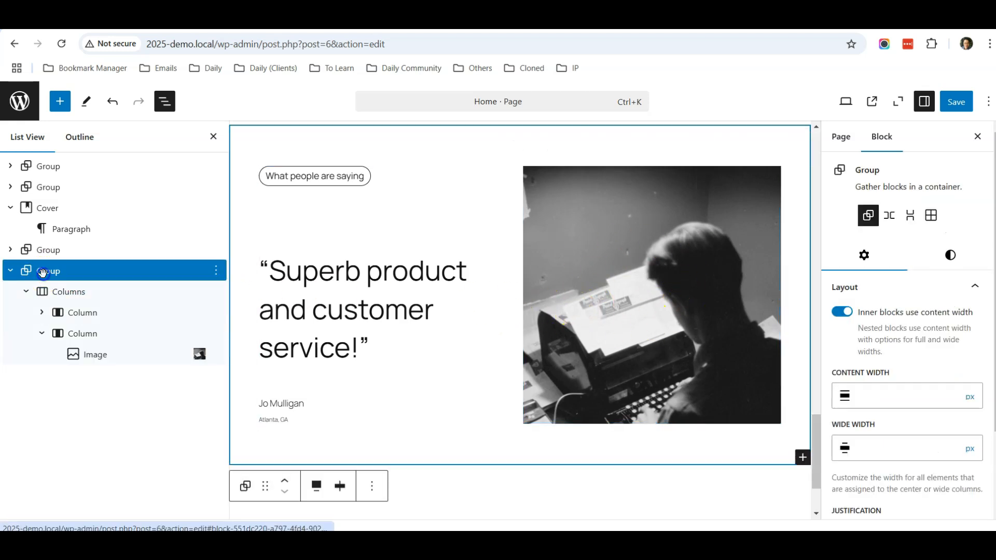
pyautogui.click(11, 272)
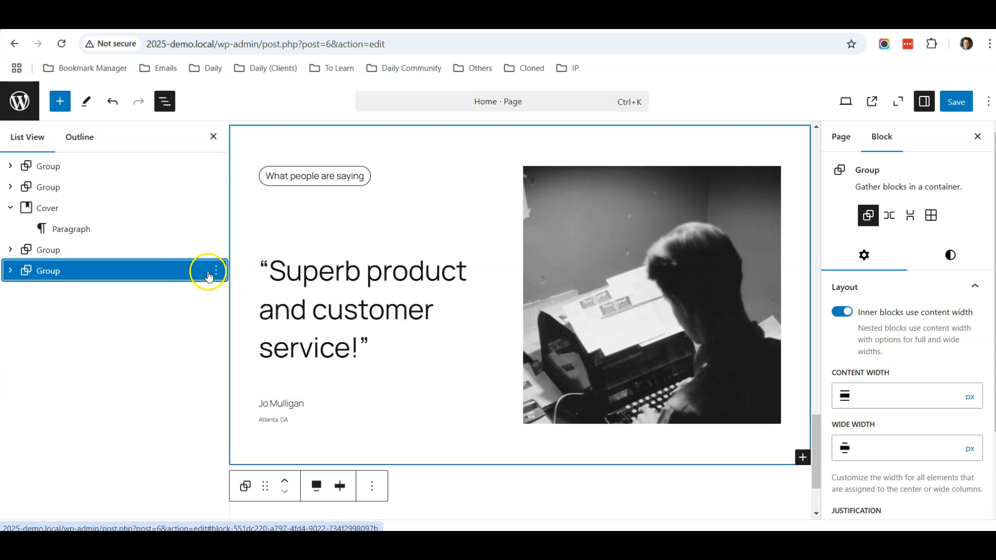
pyautogui.scroll(-2, 615, 299)
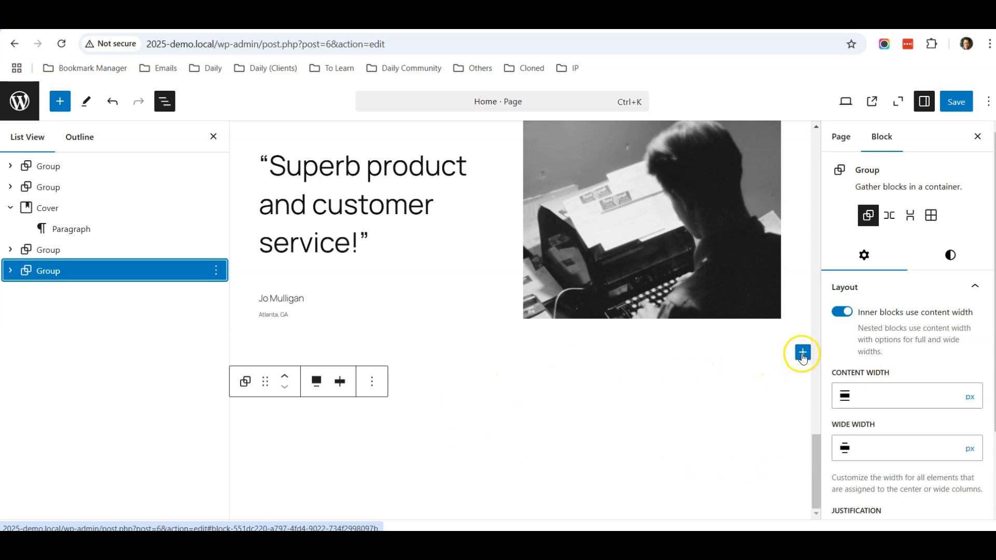
pyautogui.click(62, 102)
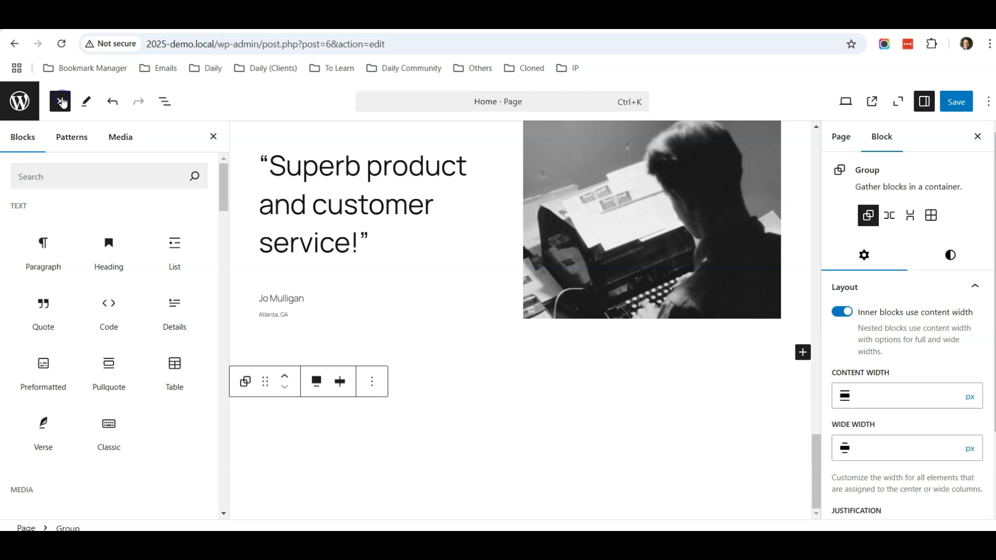
pyautogui.click(74, 138)
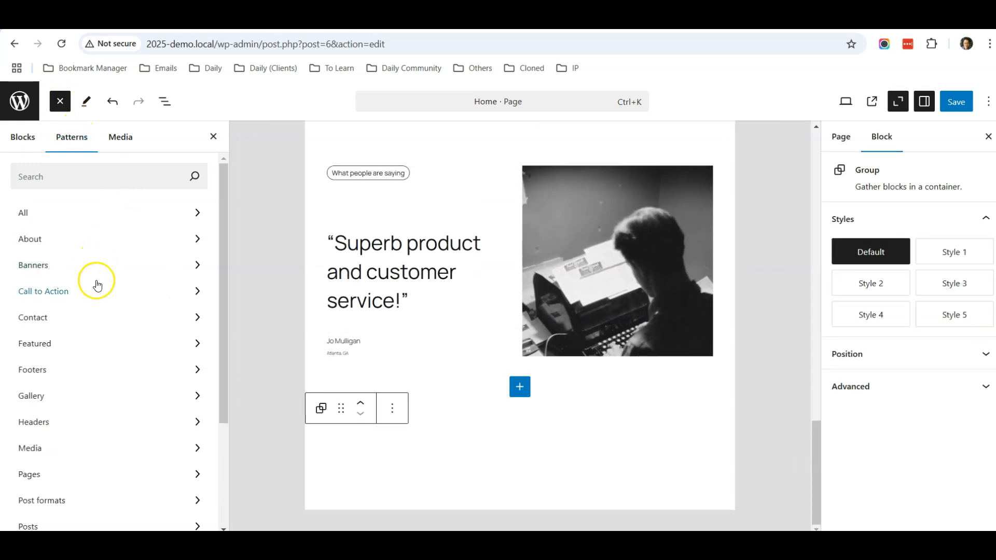
pyautogui.click(96, 295)
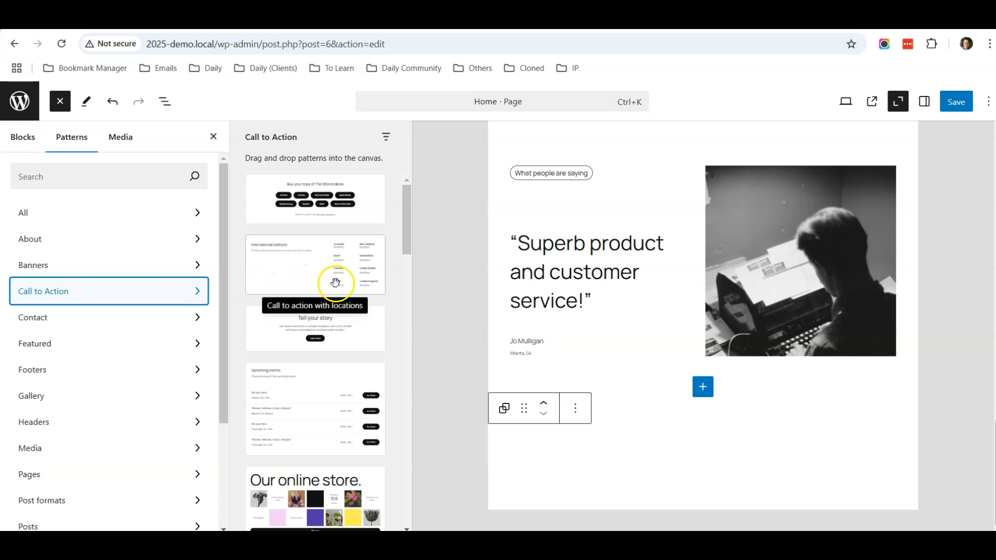
pyautogui.scroll(-6, 342, 282)
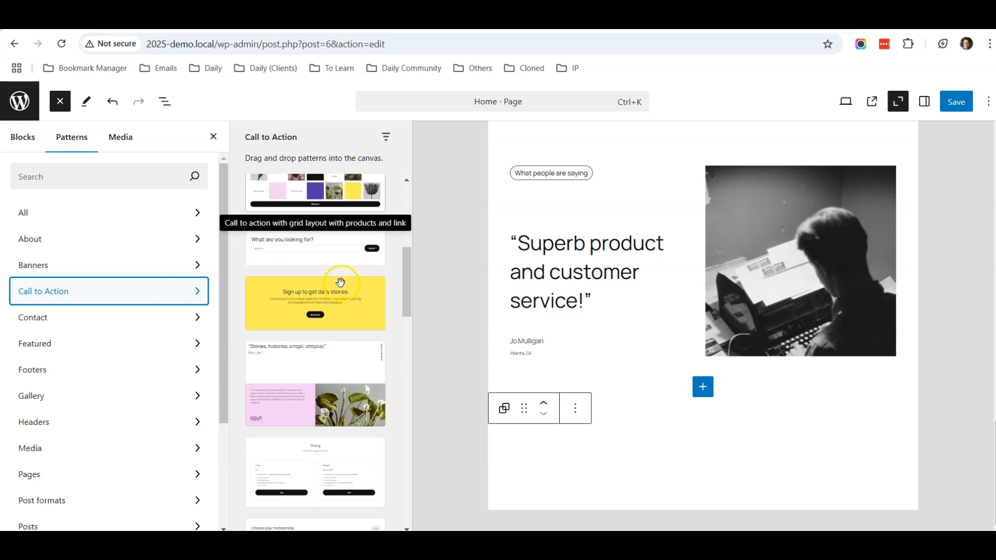
pyautogui.scroll(-8, 340, 282)
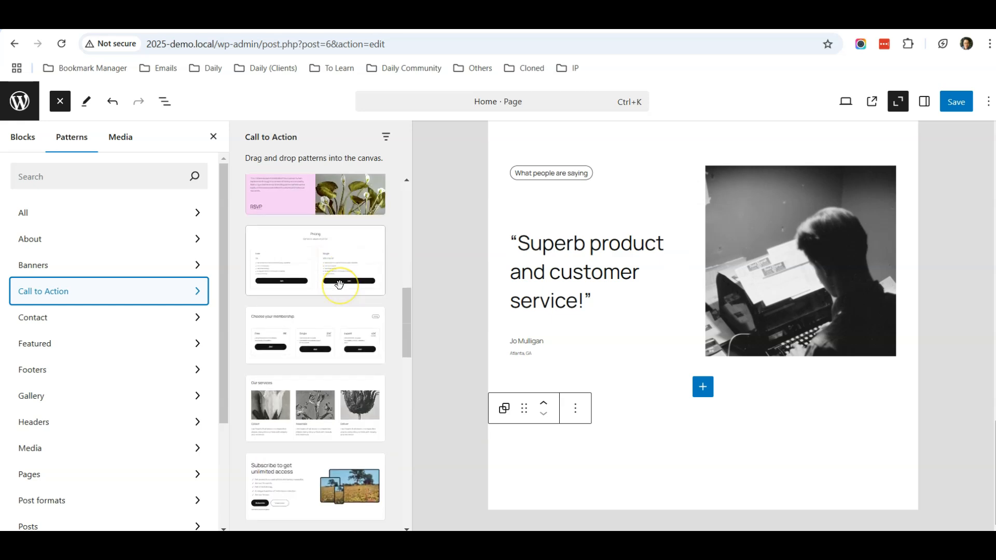
pyautogui.scroll(-4, 339, 284)
pyautogui.scroll(1, 339, 285)
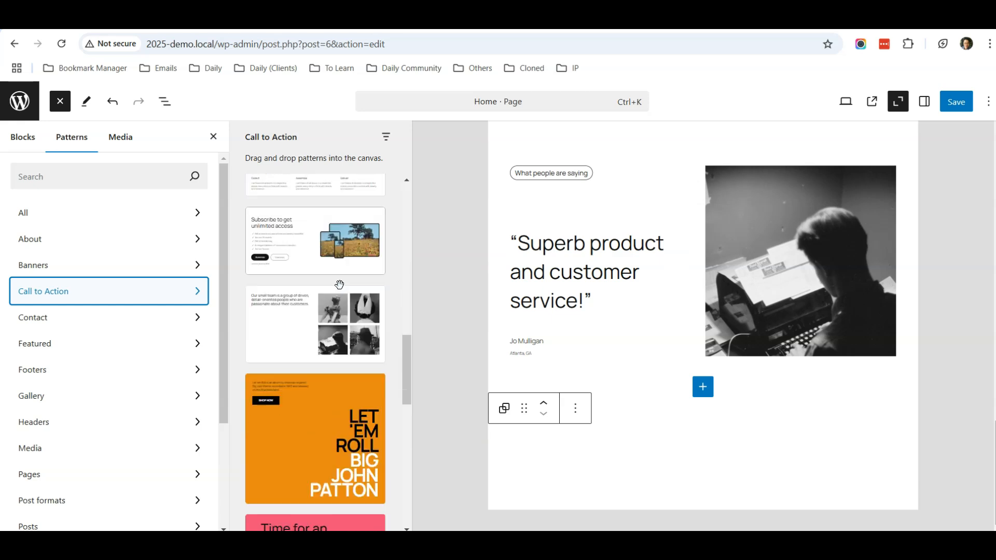
pyautogui.click(314, 252)
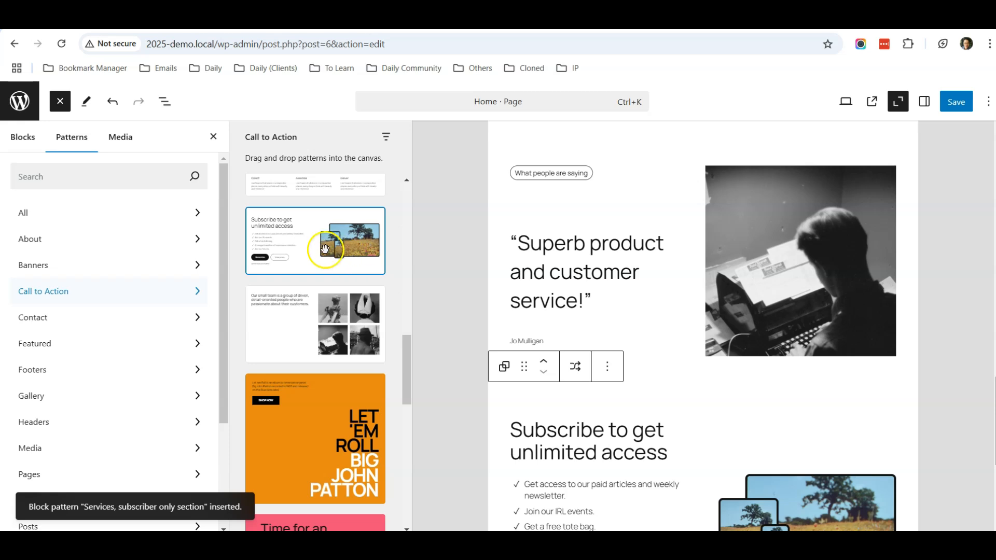
pyautogui.scroll(-3, 707, 453)
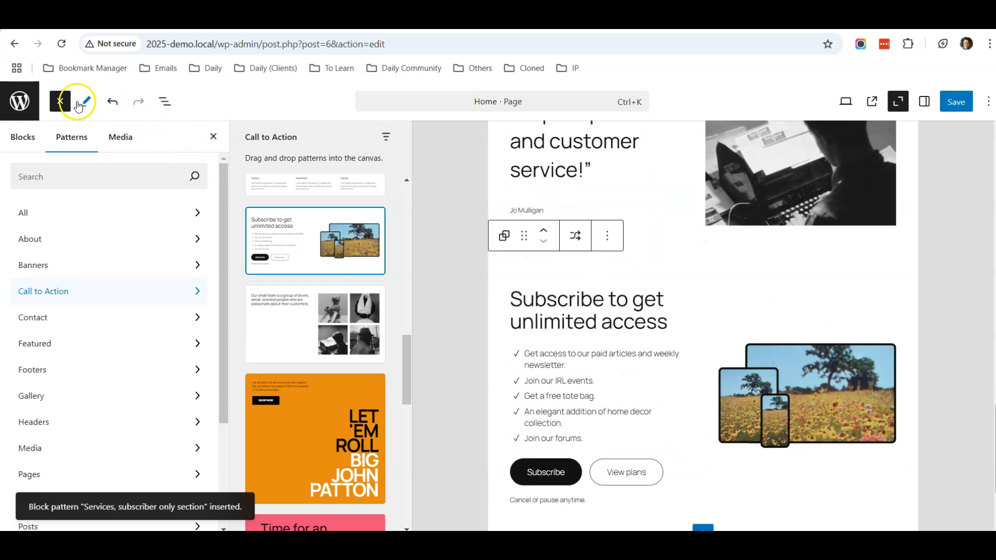
pyautogui.click(61, 101)
# Check the inserted subscribe section, save the Home page and leave the editor for the page list.
pyautogui.scroll(-3, 469, 262)
pyautogui.scroll(-10, 451, 269)
pyautogui.scroll(1, 319, 255)
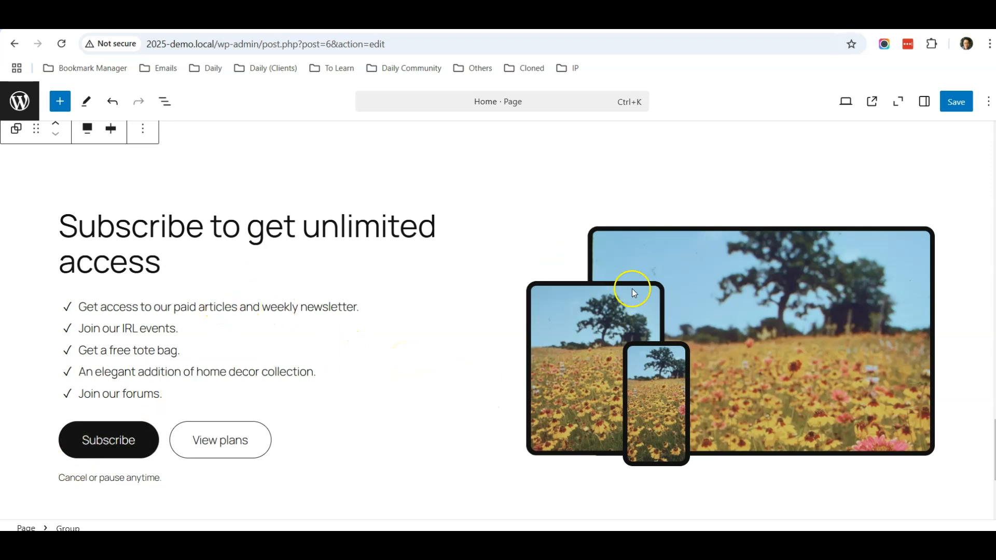
pyautogui.scroll(2, 640, 298)
pyautogui.scroll(-3, 641, 303)
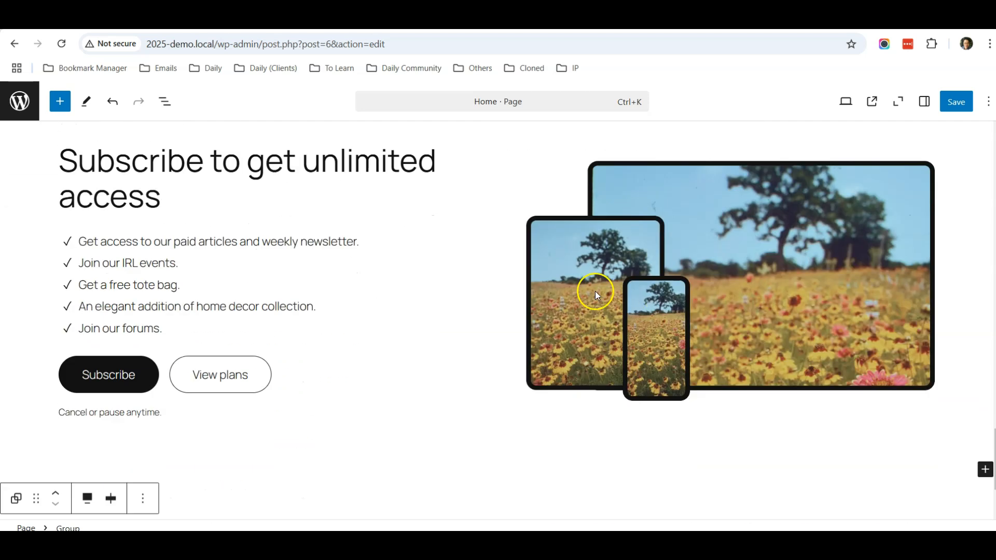
pyautogui.scroll(1, 590, 289)
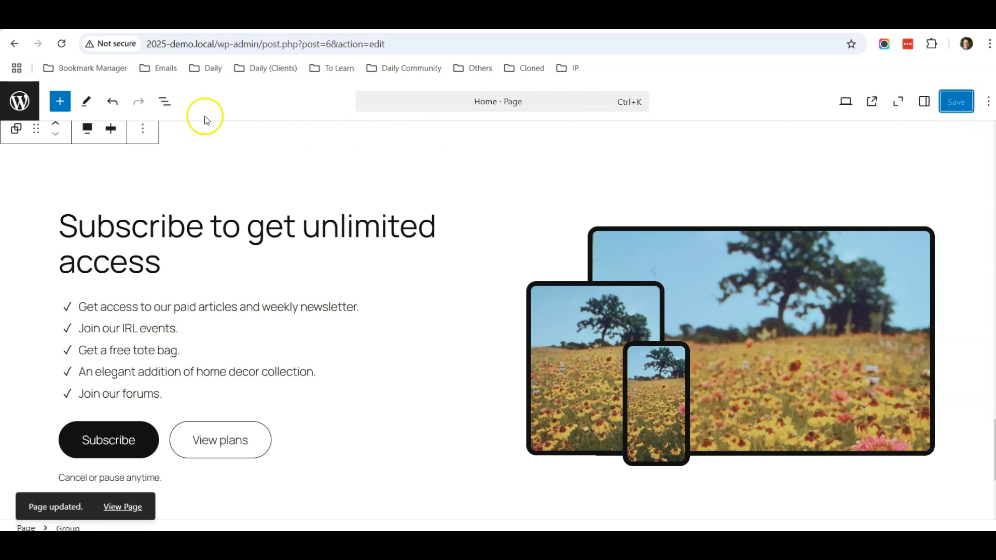
pyautogui.click(21, 103)
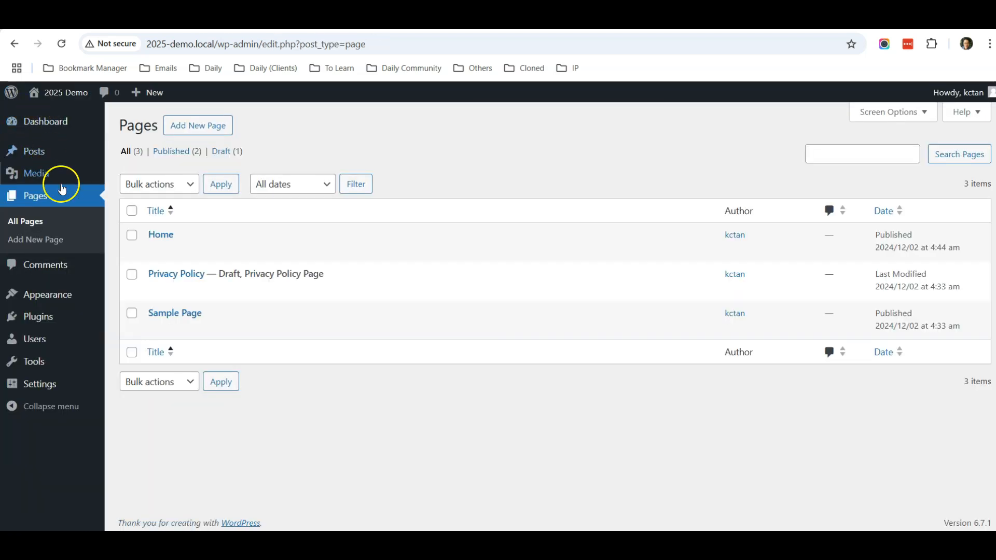
# Find the Fluent Forms plugin by searching for "fluent form", install it and activate it.
pyautogui.moveTo(45, 316)
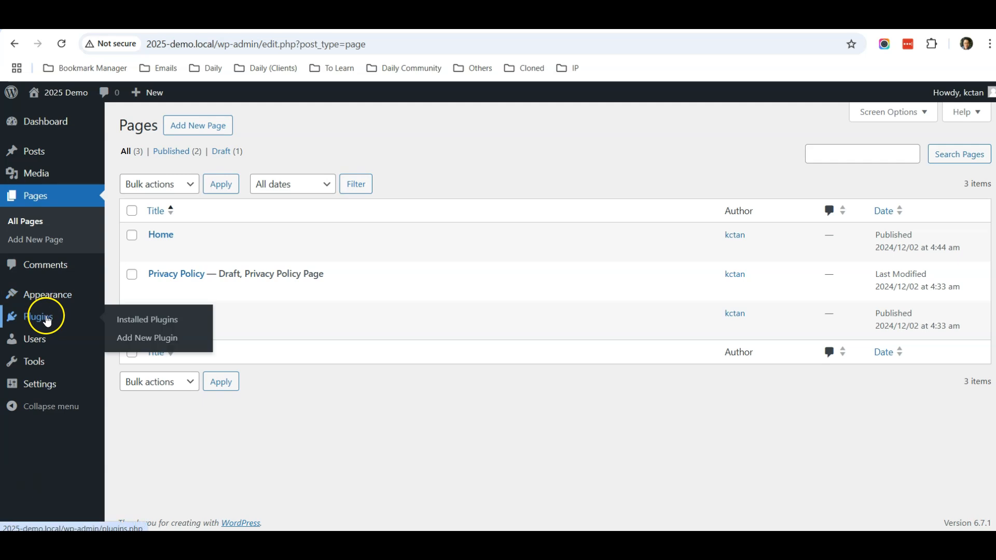
pyautogui.click(139, 340)
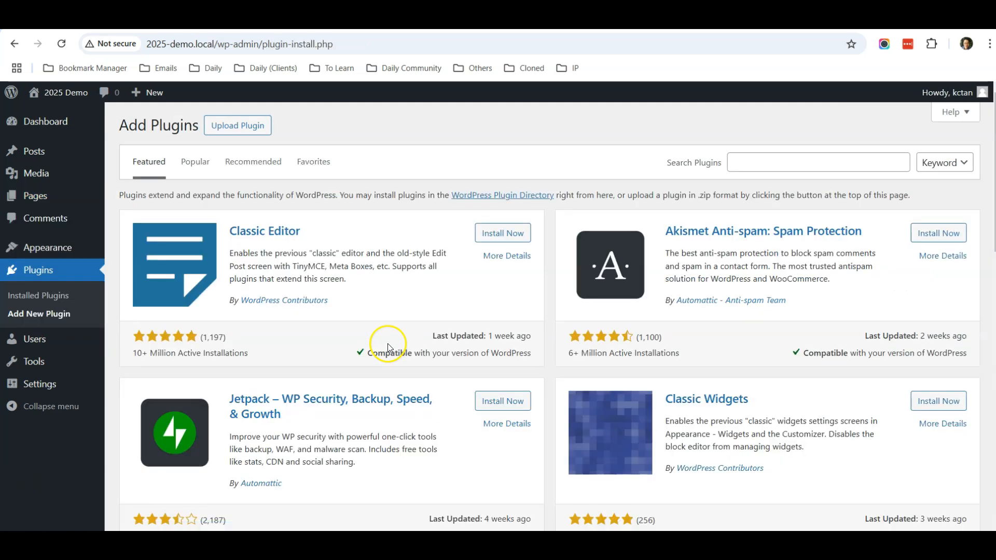
pyautogui.click(746, 161)
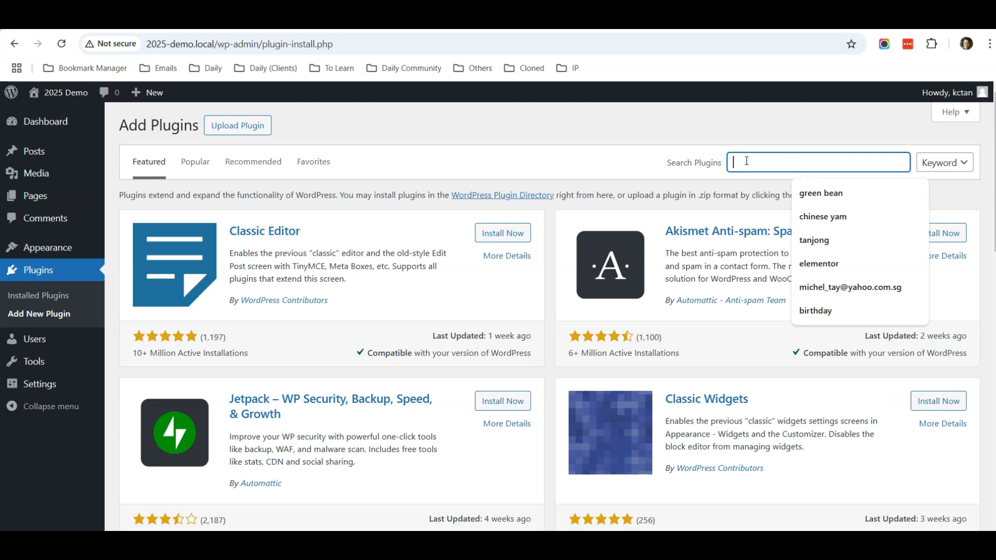
pyautogui.write('fluent for')
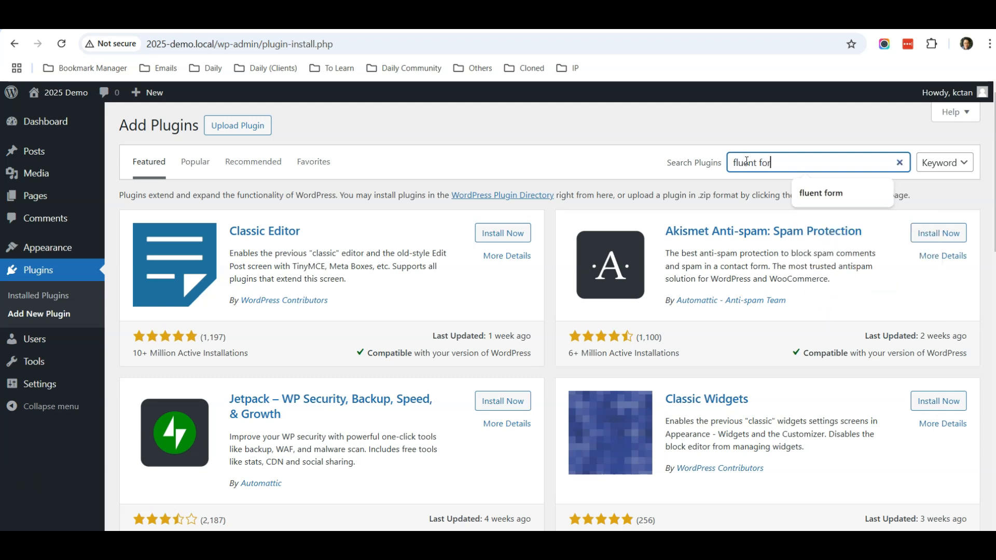
pyautogui.write('m')
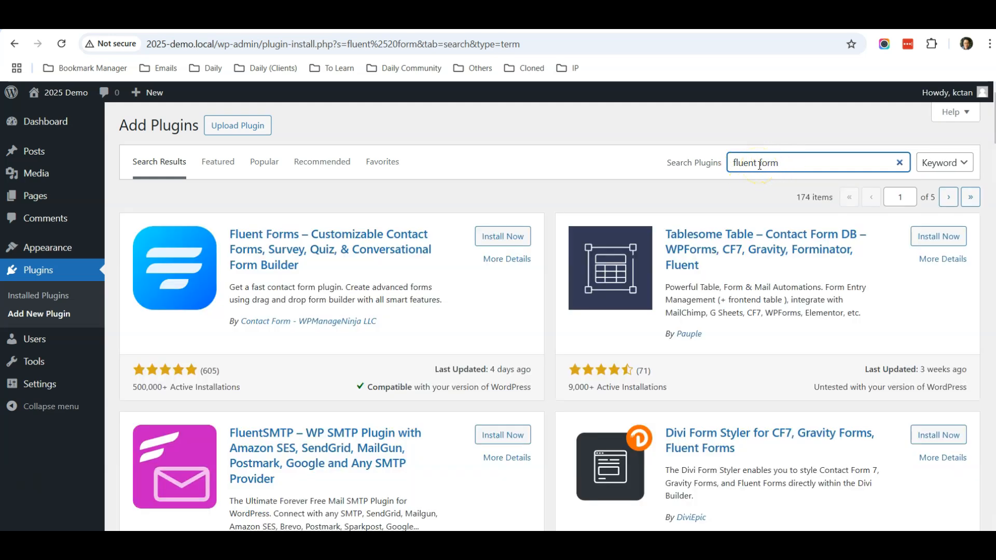
pyautogui.click(502, 237)
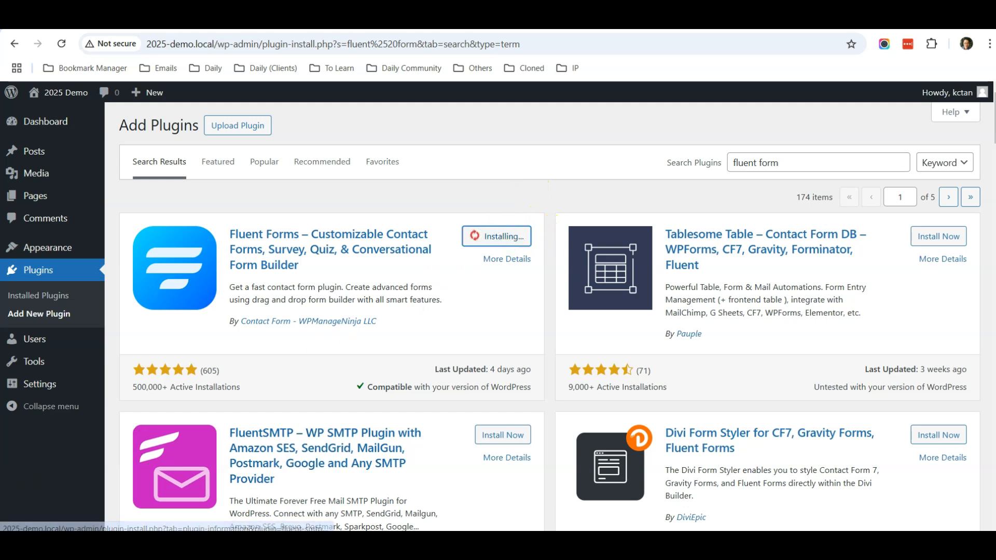
pyautogui.click(507, 239)
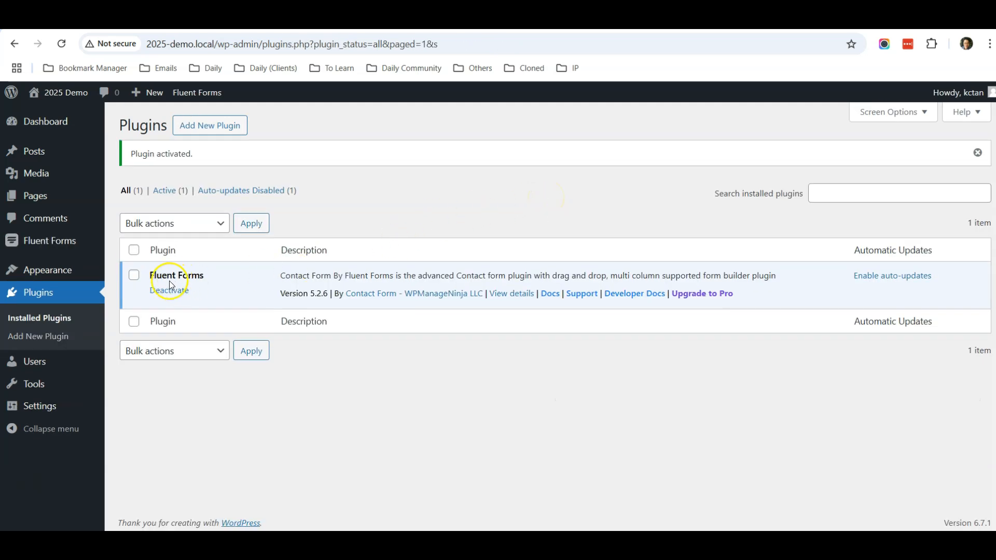
# Open the Home page for editing from the page list and show the settings sidebar.
pyautogui.moveTo(53, 194)
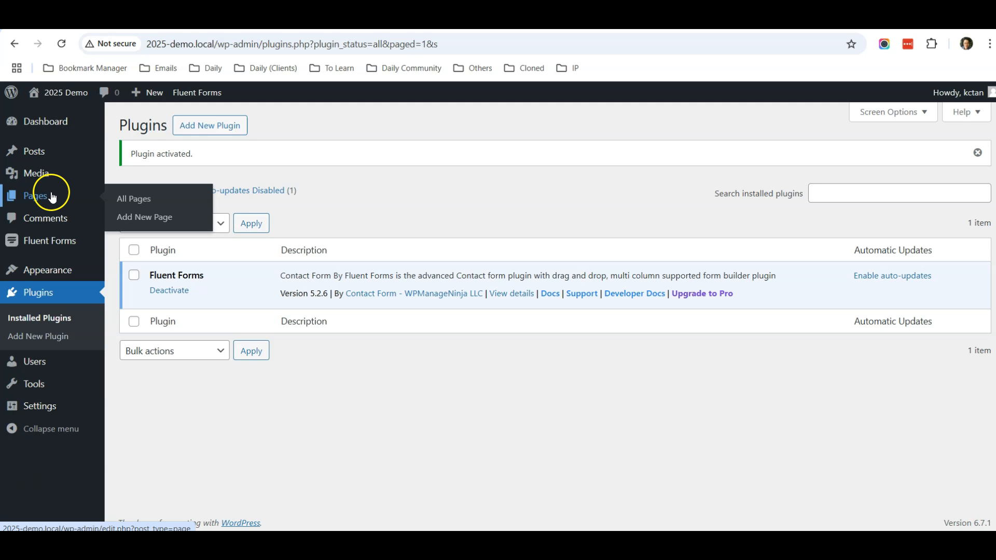
pyautogui.click(137, 199)
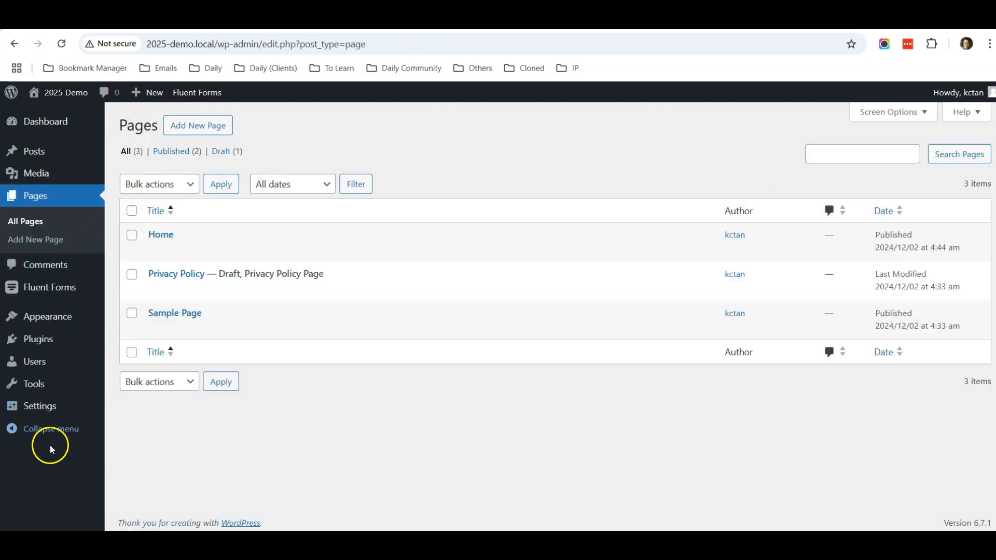
pyautogui.moveTo(182, 232)
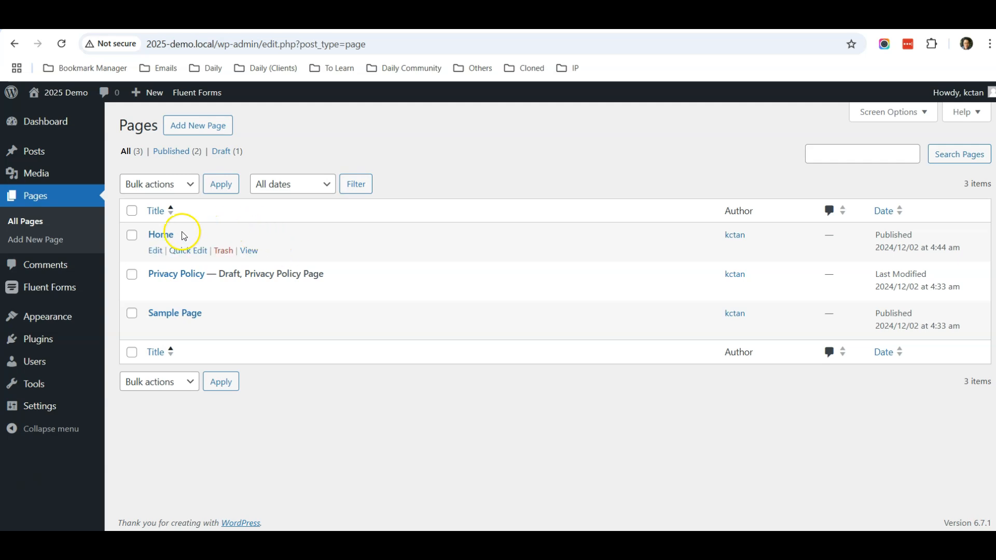
pyautogui.click(156, 250)
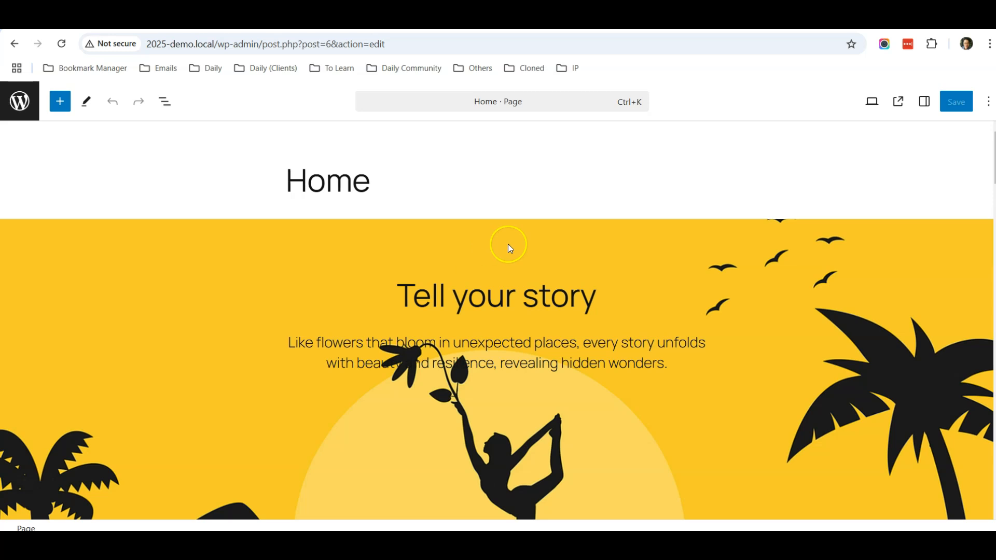
pyautogui.scroll(-10, 509, 247)
pyautogui.scroll(-10, 511, 248)
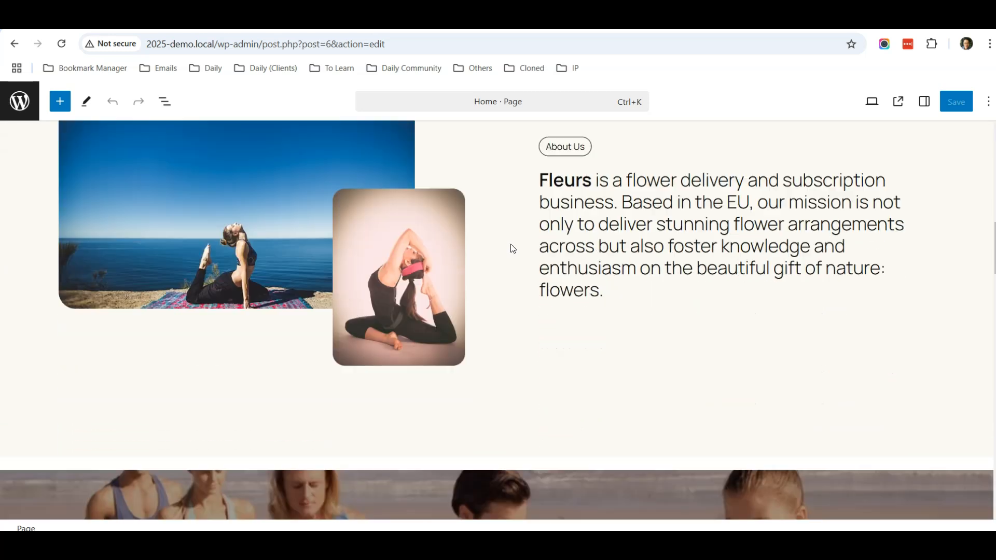
pyautogui.scroll(5, 514, 247)
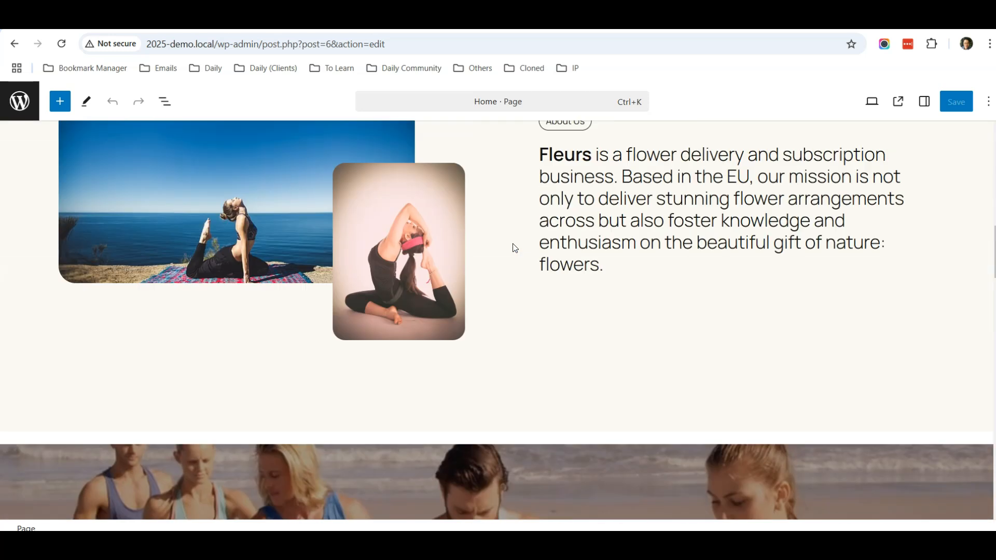
pyautogui.click(924, 104)
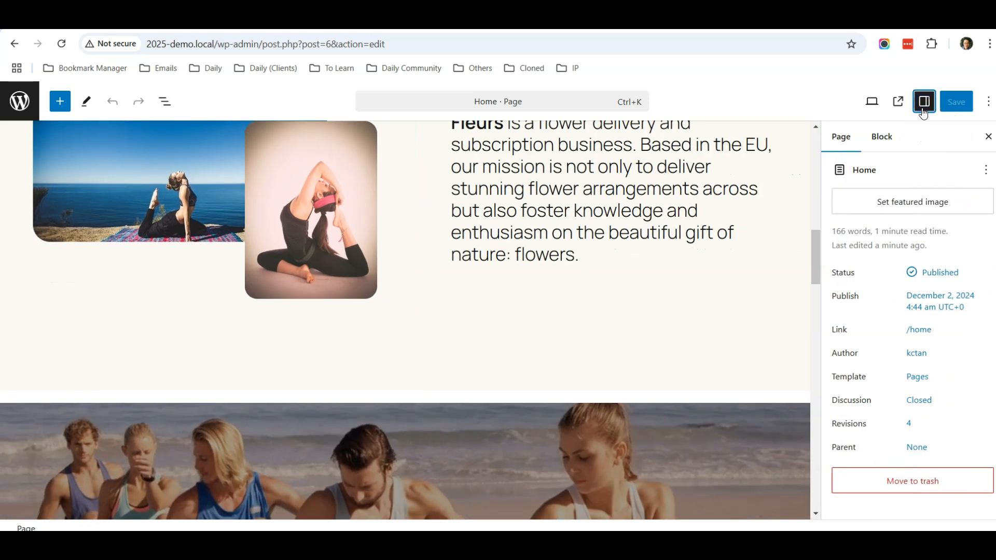
pyautogui.scroll(-4, 268, 247)
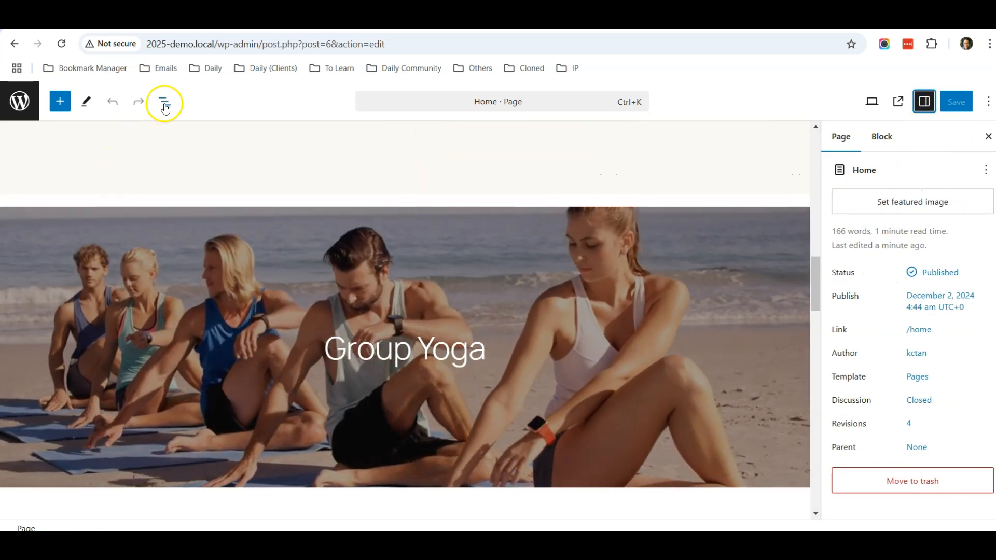
# Show the page's block structure, expand "Services, subscriber only section" down to its columns, and select the first Column.
pyautogui.click(164, 101)
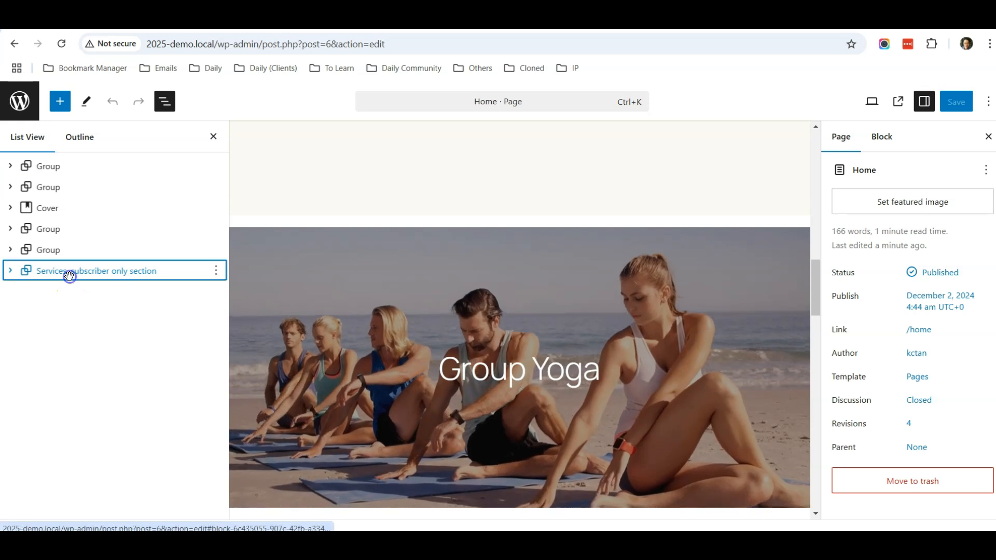
pyautogui.click(69, 273)
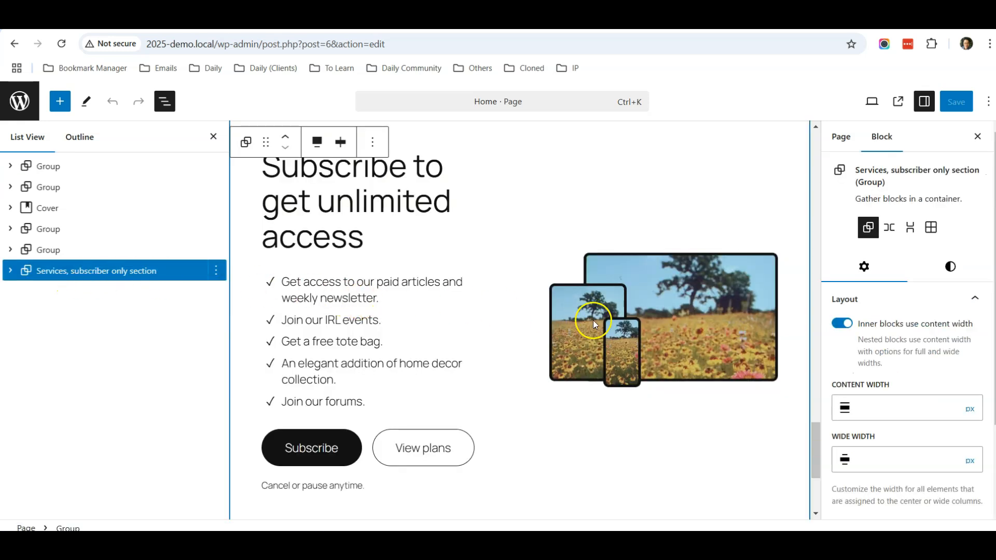
pyautogui.click(10, 274)
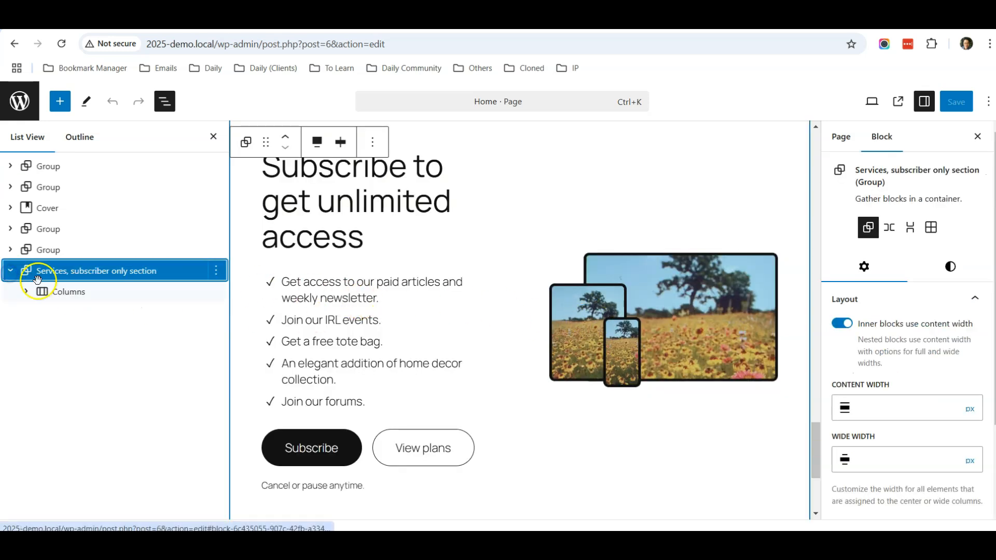
pyautogui.click(26, 291)
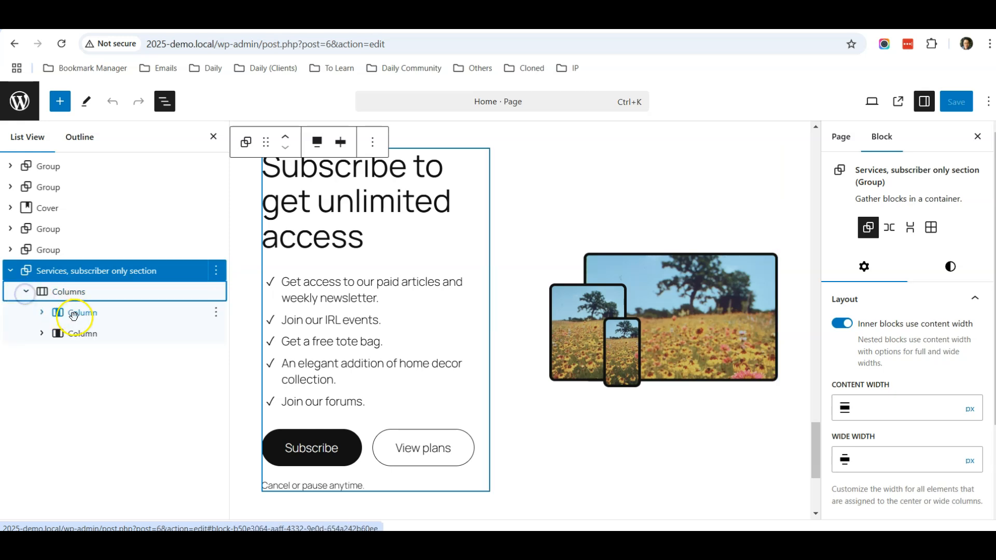
pyautogui.click(94, 318)
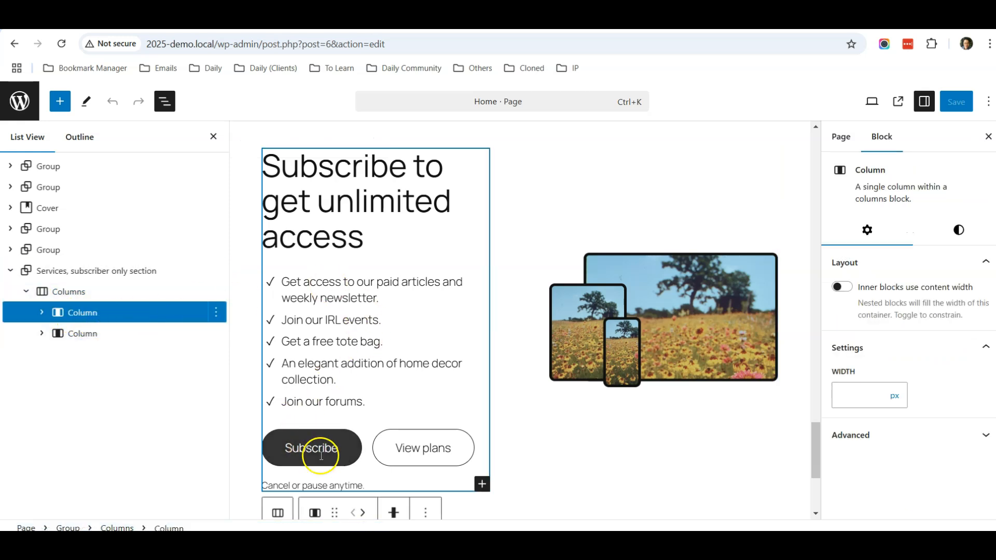
pyautogui.scroll(-1, 351, 425)
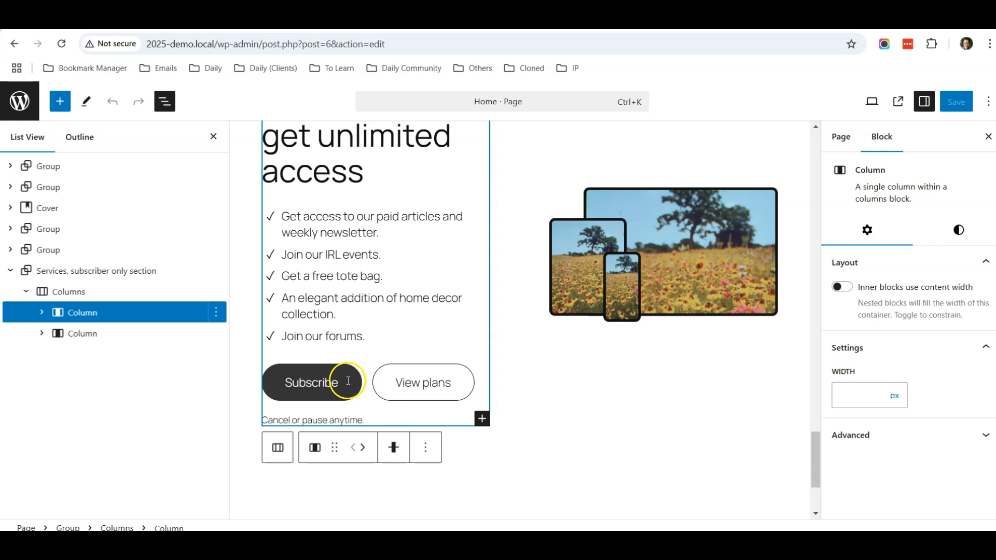
# Delete the Buttons block holding Subscribe and View plans from the subscribe section's first column.
pyautogui.click(41, 312)
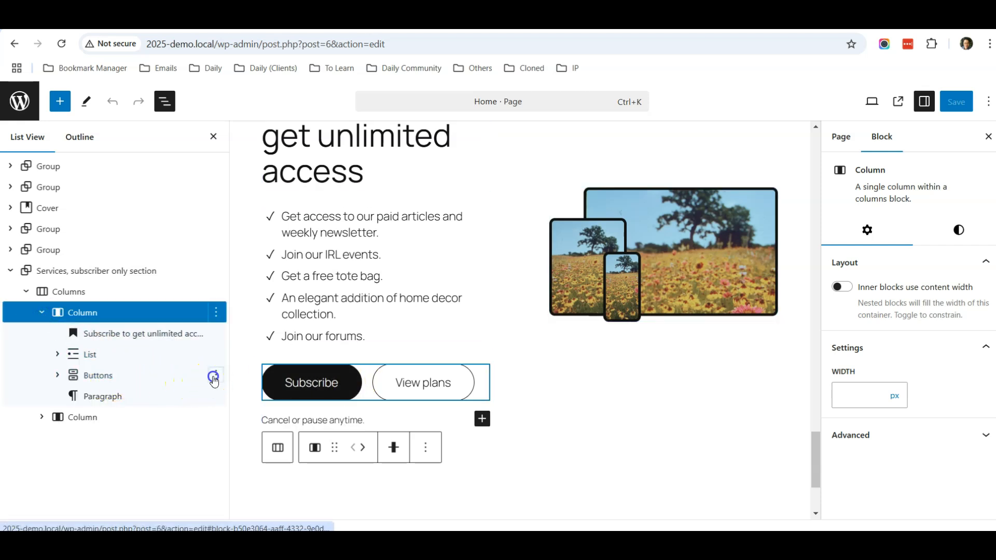
pyautogui.click(216, 375)
pyautogui.scroll(-2, 283, 295)
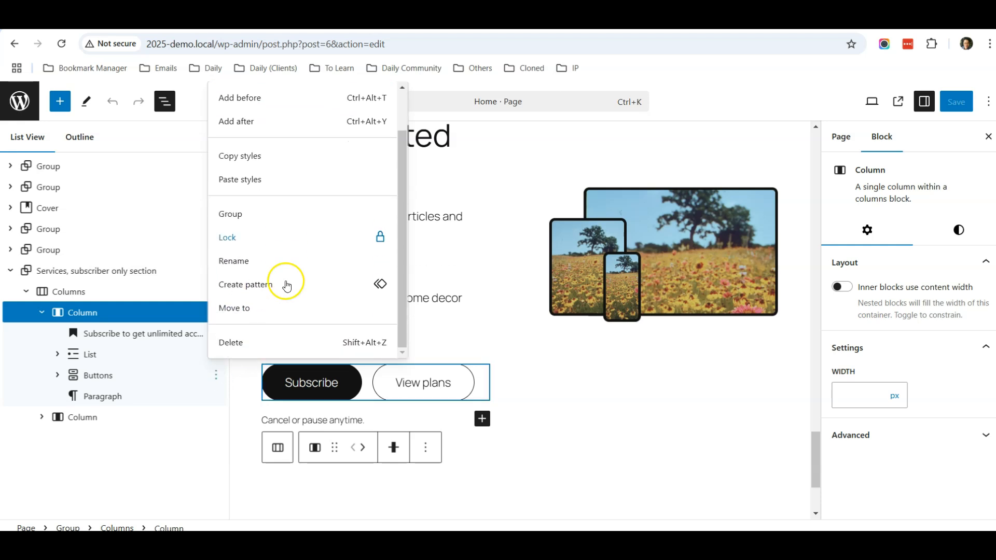
pyautogui.click(271, 343)
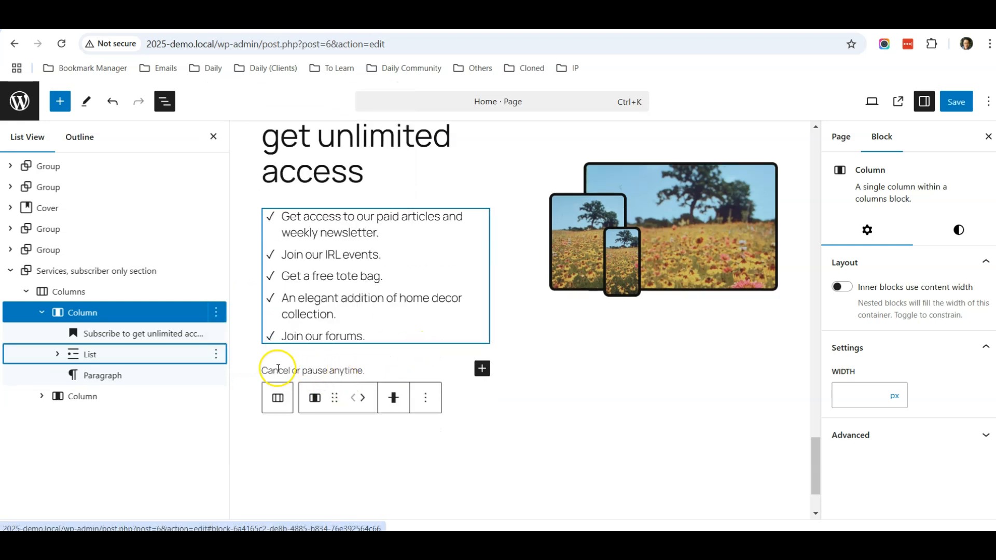
# Delete the "Cancel or pause anytime." Paragraph from the subscribe section's first column.
pyautogui.click(139, 386)
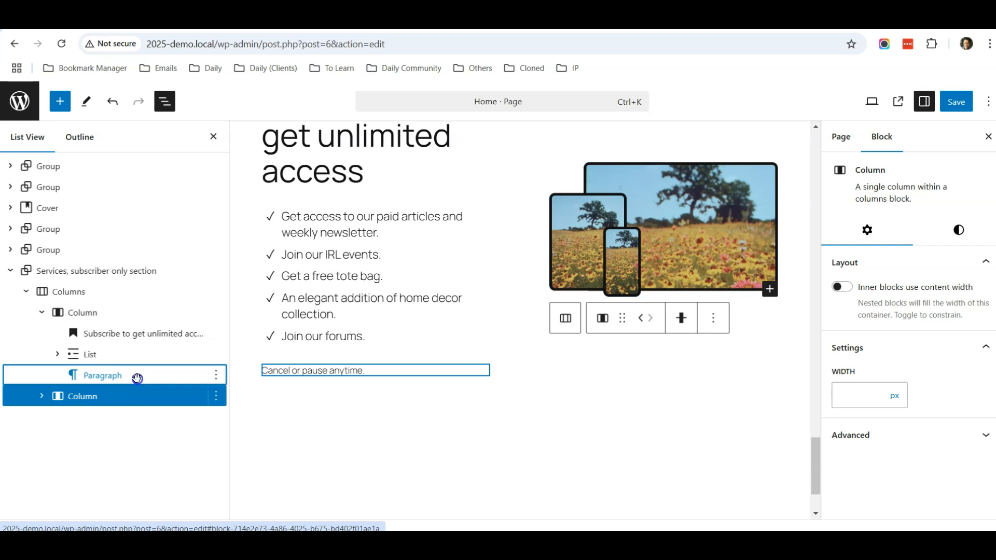
pyautogui.click(136, 375)
pyautogui.click(217, 382)
pyautogui.scroll(-2, 269, 327)
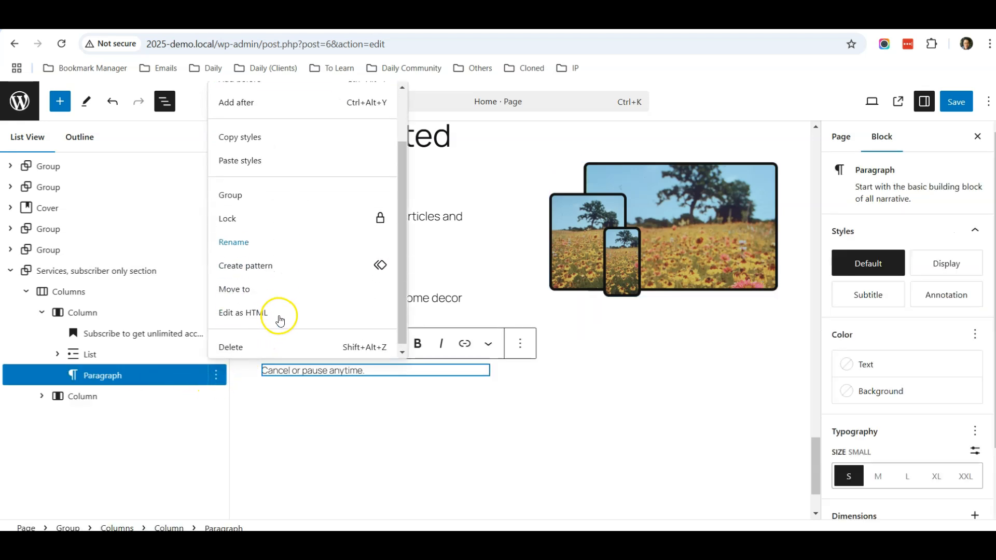
pyautogui.click(265, 341)
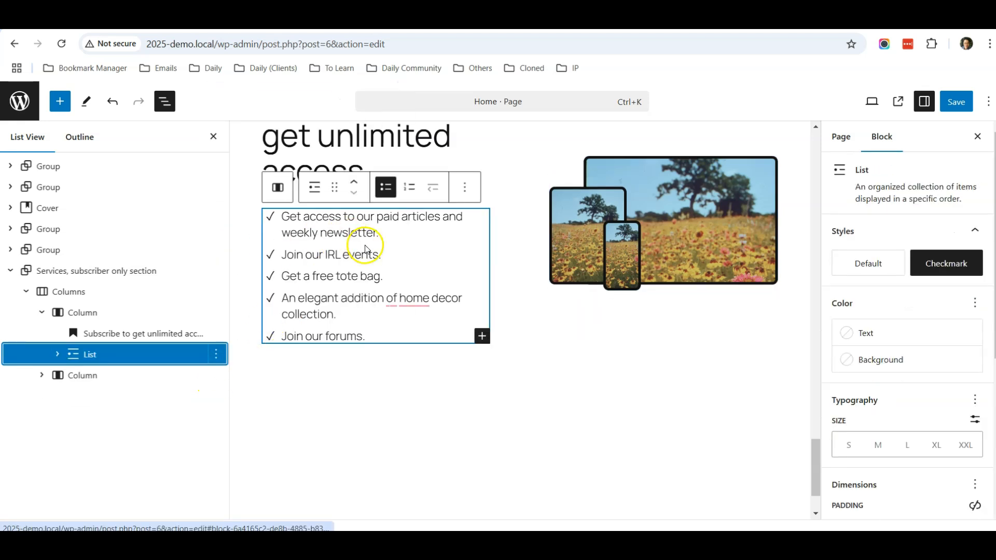
pyautogui.scroll(2, 356, 258)
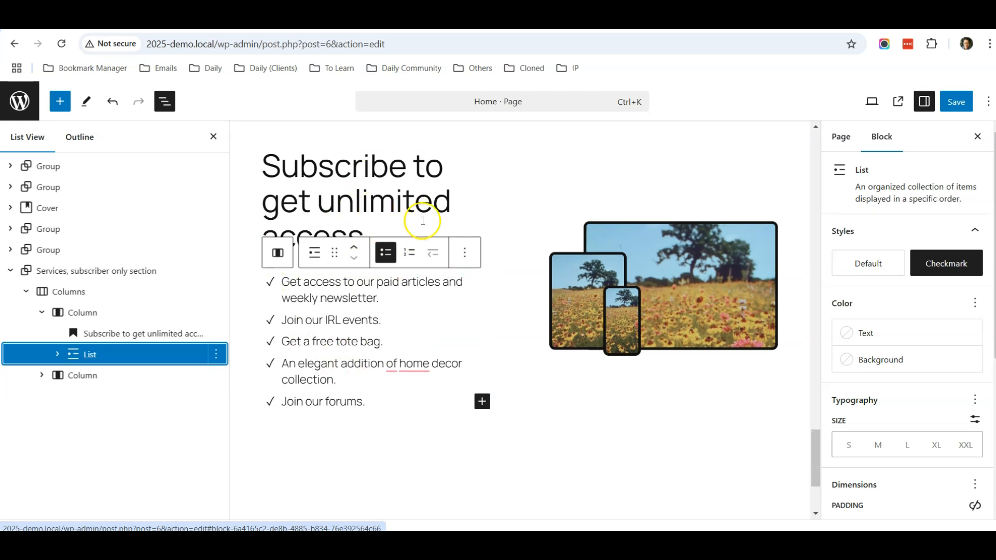
# Delete the wildflower meadow Image from the subscribe section's second column.
pyautogui.click(654, 267)
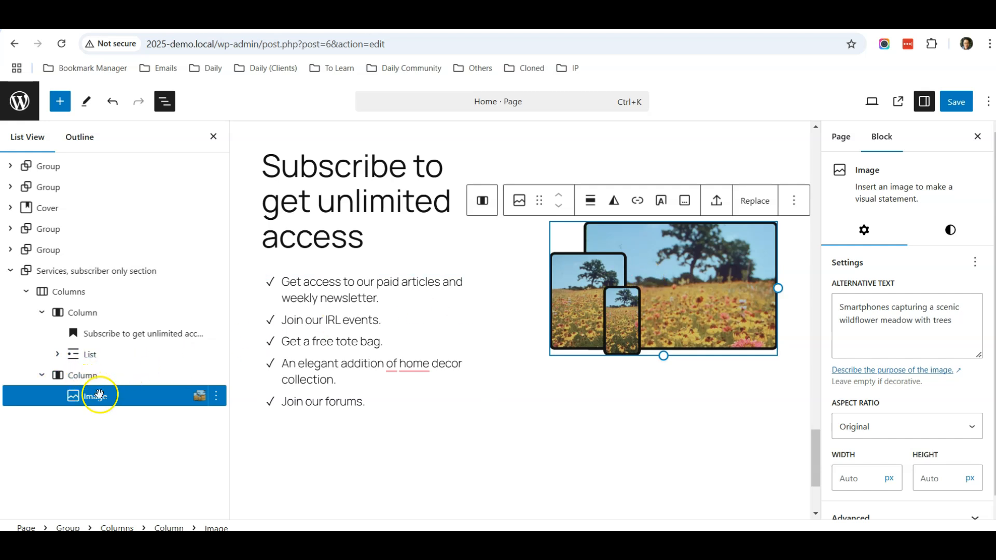
pyautogui.click(216, 396)
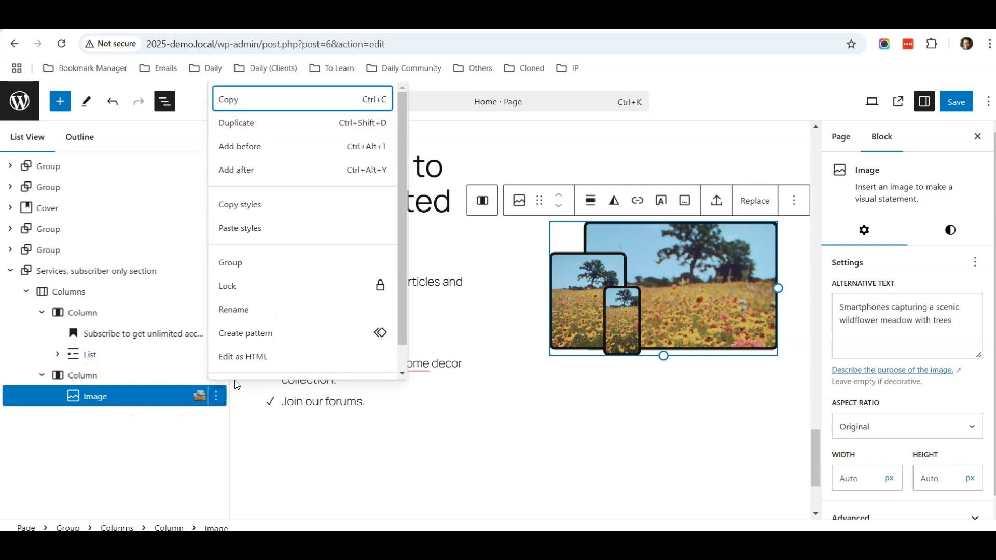
pyautogui.scroll(-1, 296, 325)
pyautogui.click(258, 362)
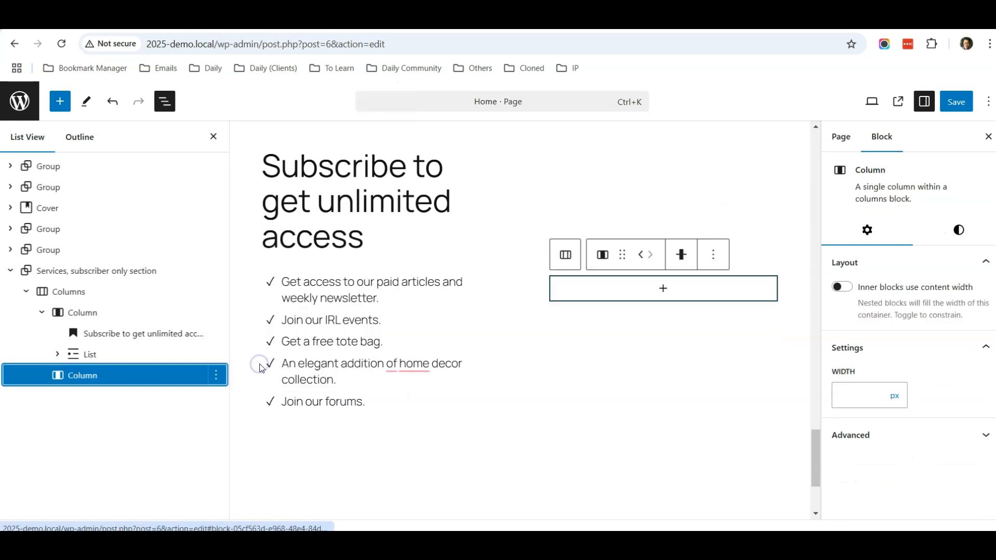
# Insert a Fluent Forms block into the empty second column by searching for "fluent", and choose Subscription Form.
pyautogui.click(663, 287)
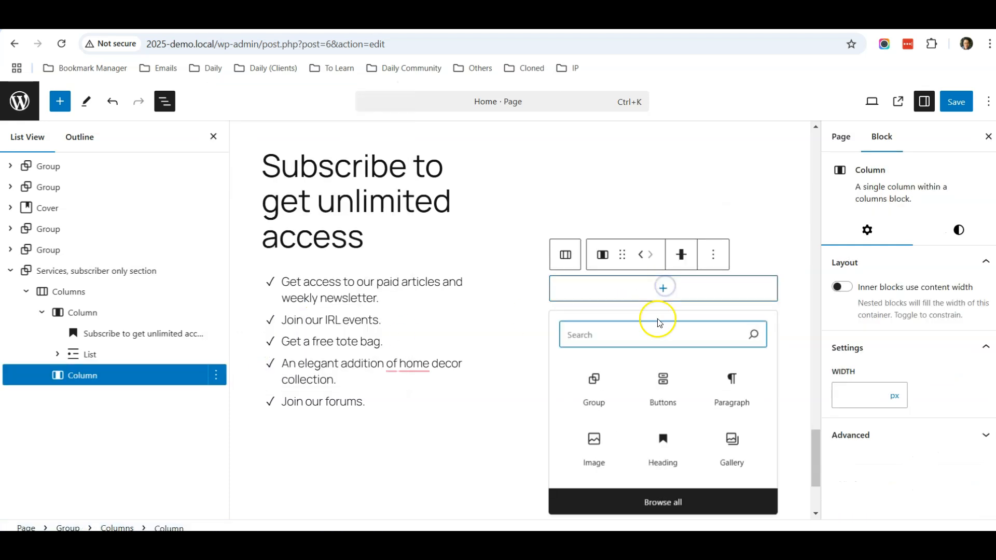
pyautogui.write('fluent')
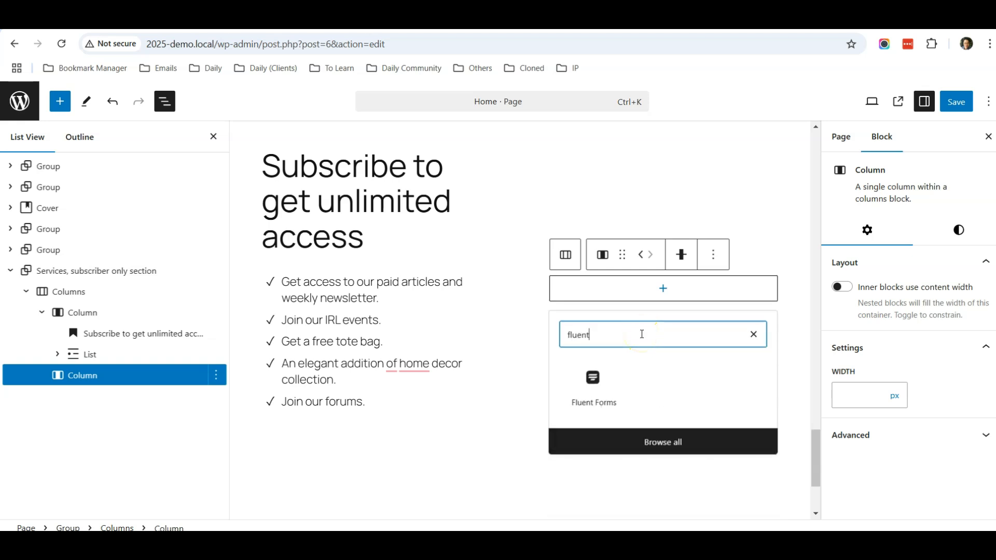
pyautogui.click(599, 391)
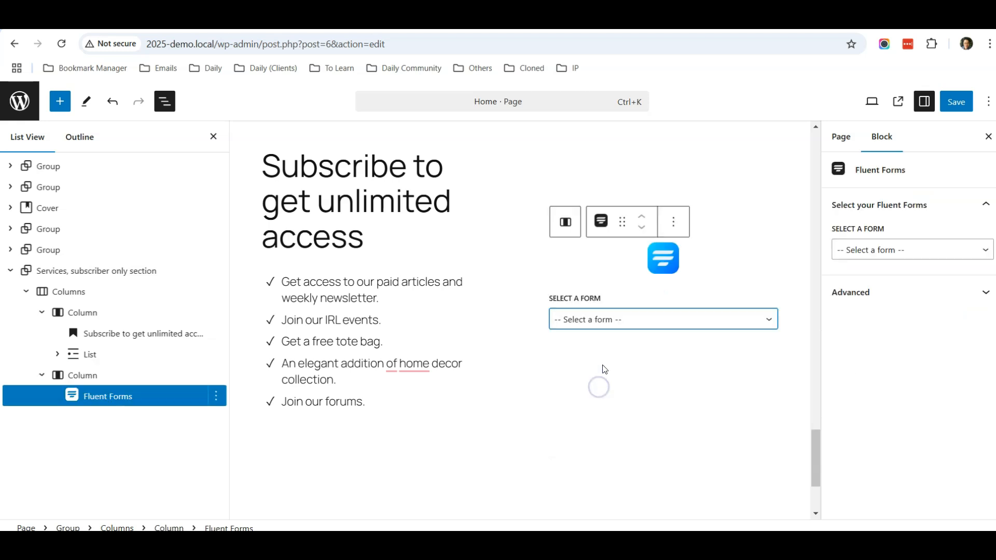
pyautogui.click(659, 325)
pyautogui.click(637, 356)
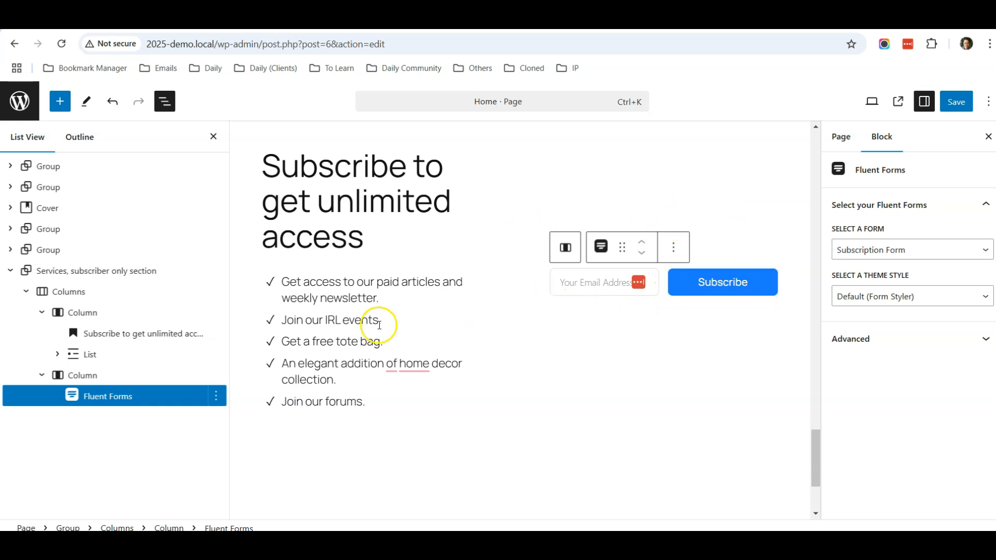
# Save the Home page, look at the site's front page in its browser tab, and return to the editor.
pyautogui.scroll(20, 550, 297)
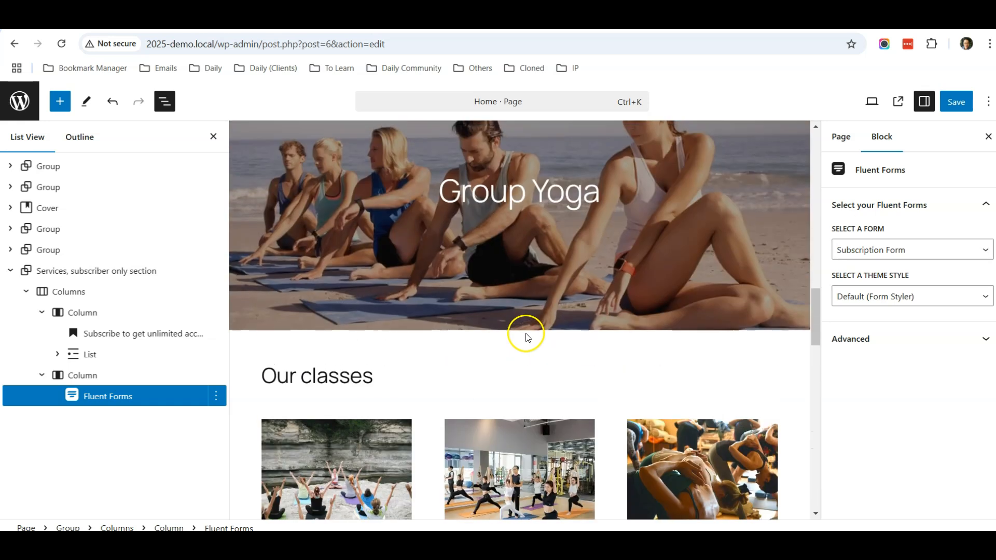
pyautogui.scroll(10, 525, 336)
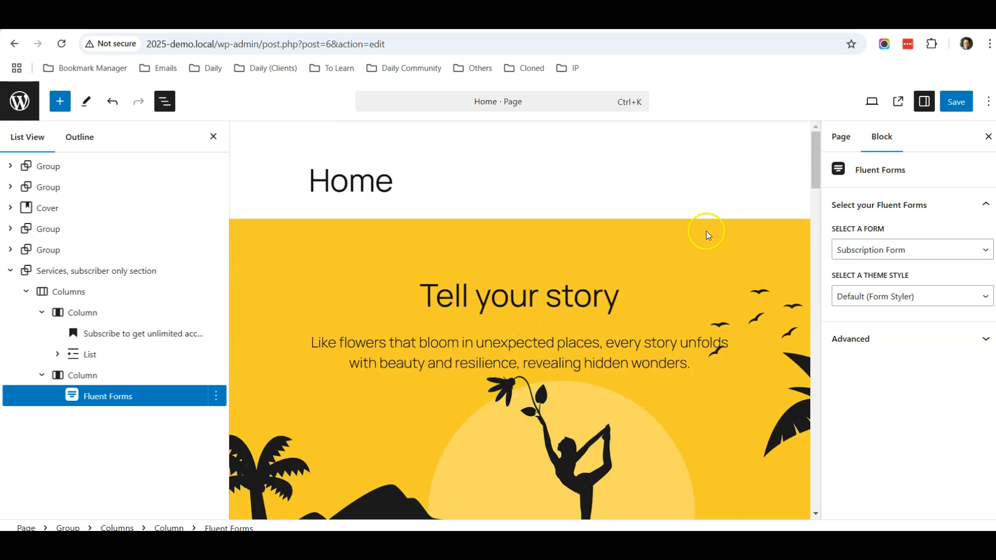
pyautogui.click(956, 103)
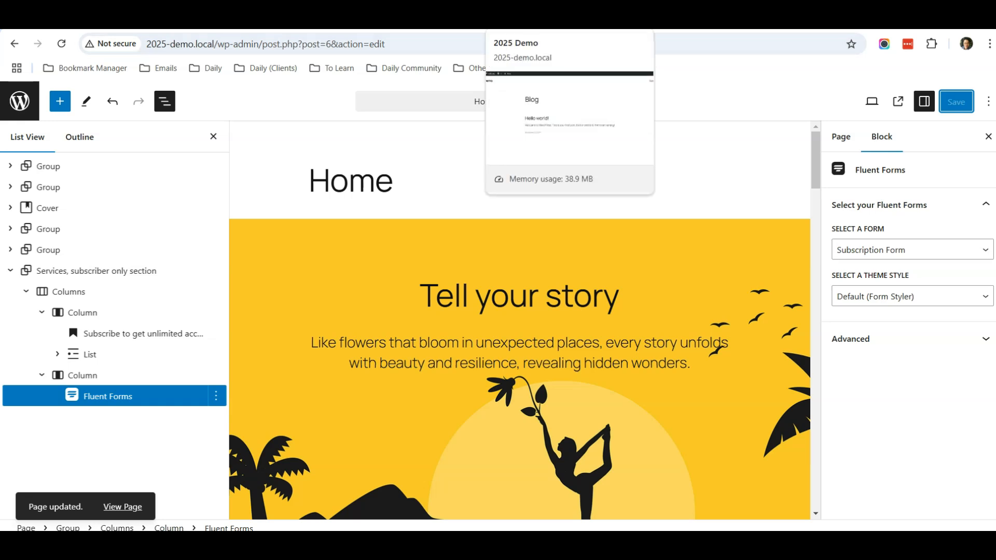
pyautogui.click(539, 19)
pyautogui.click(426, 19)
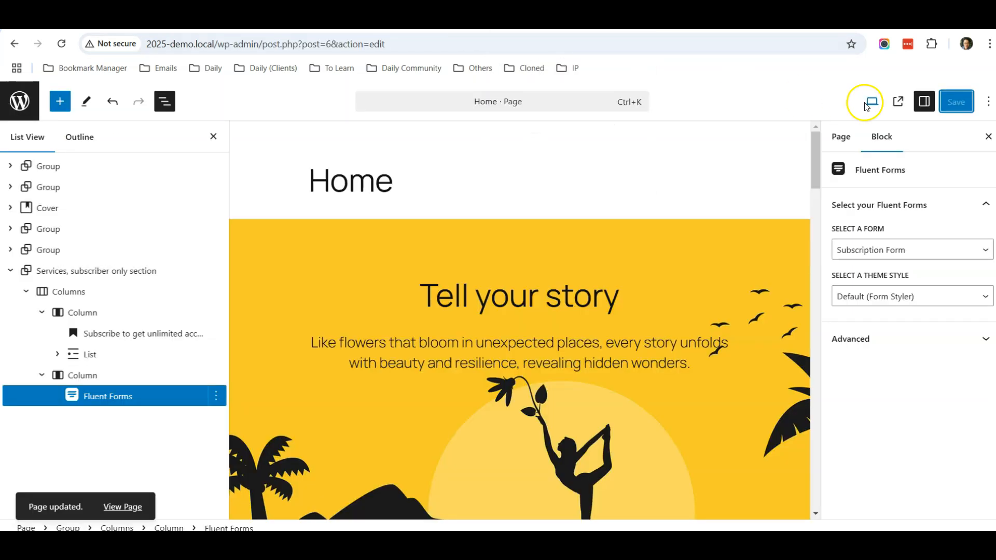
# In the Reading settings, make the site's homepage a static page, choose Home as the homepage, and save the changes.
pyautogui.click(18, 103)
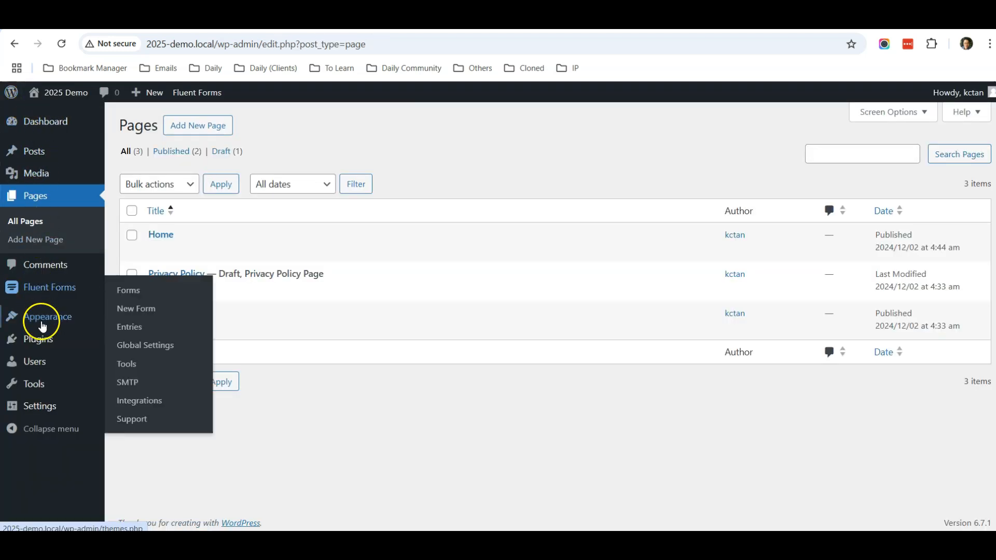
pyautogui.moveTo(69, 333)
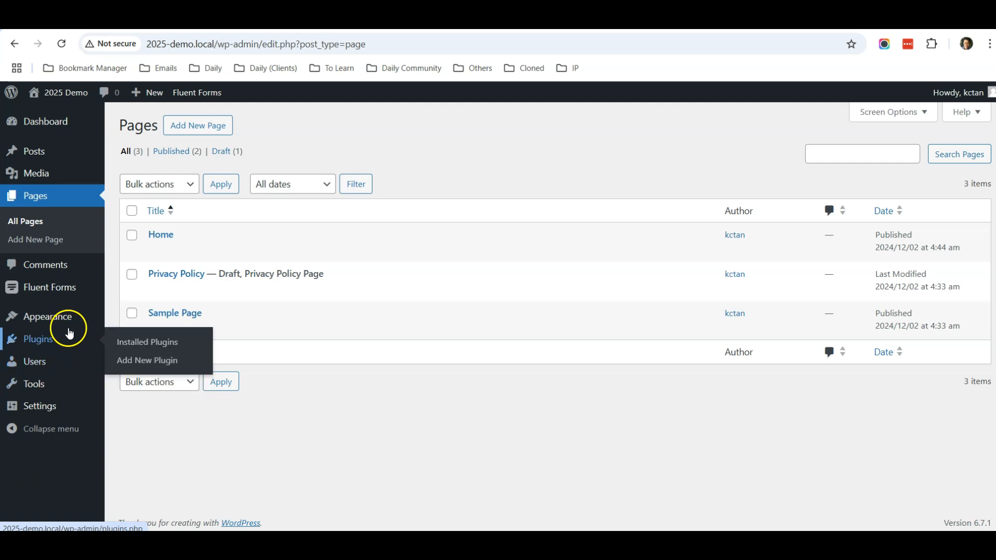
pyautogui.moveTo(62, 406)
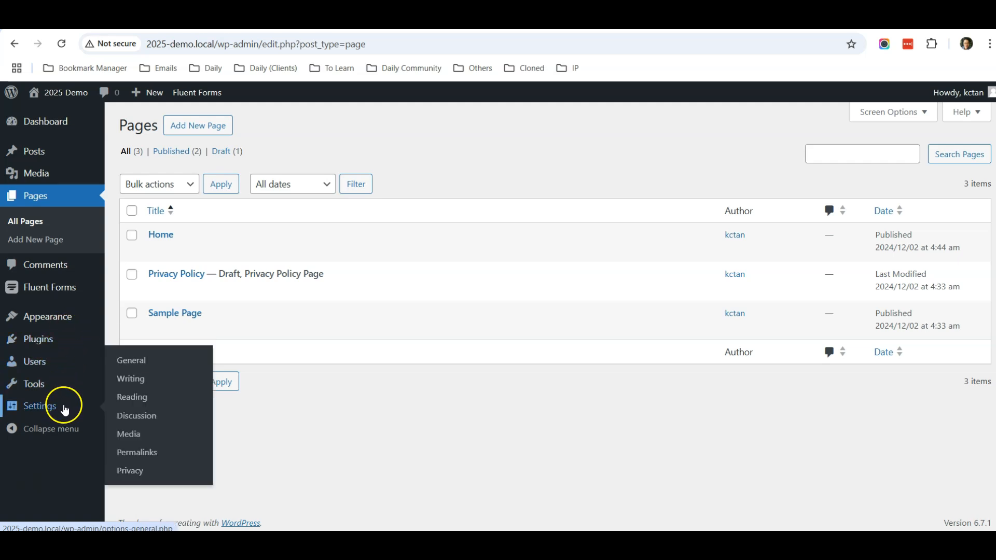
pyautogui.click(139, 397)
pyautogui.click(270, 181)
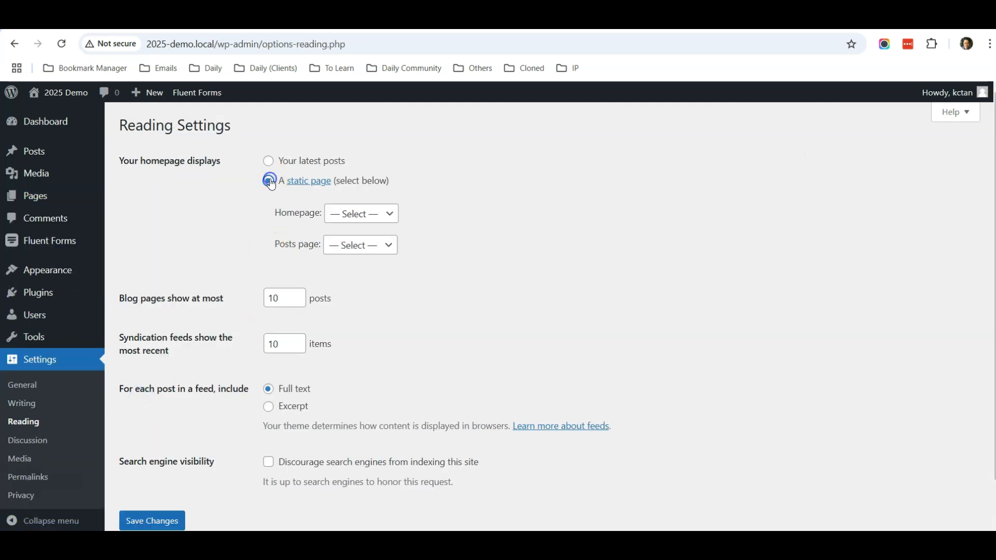
pyautogui.click(353, 218)
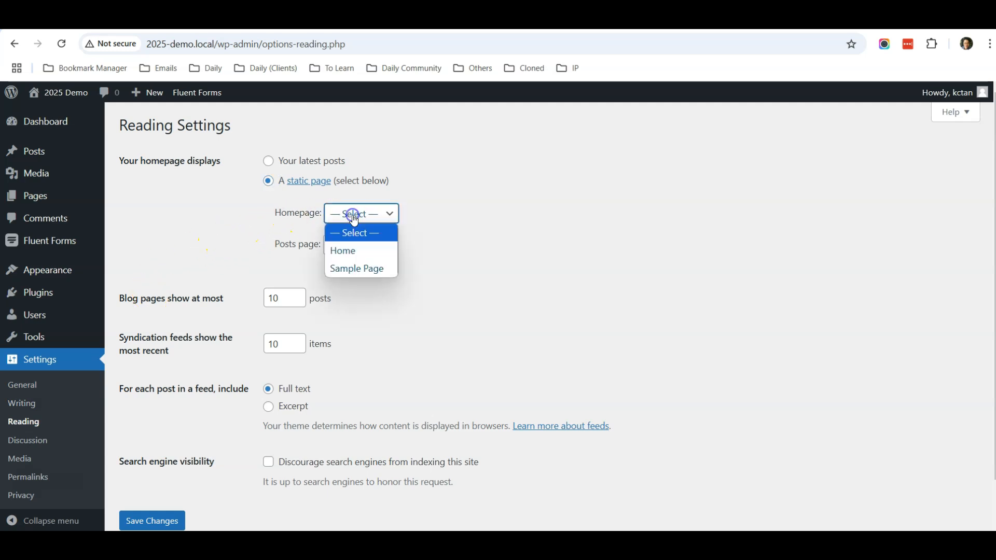
pyautogui.click(363, 253)
pyautogui.click(485, 285)
pyautogui.scroll(-1, 467, 293)
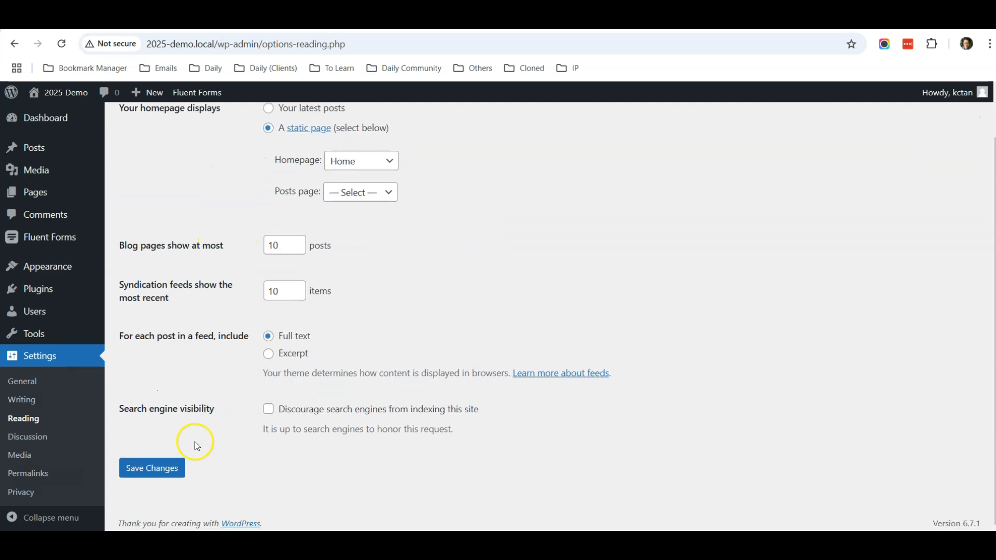
pyautogui.click(151, 468)
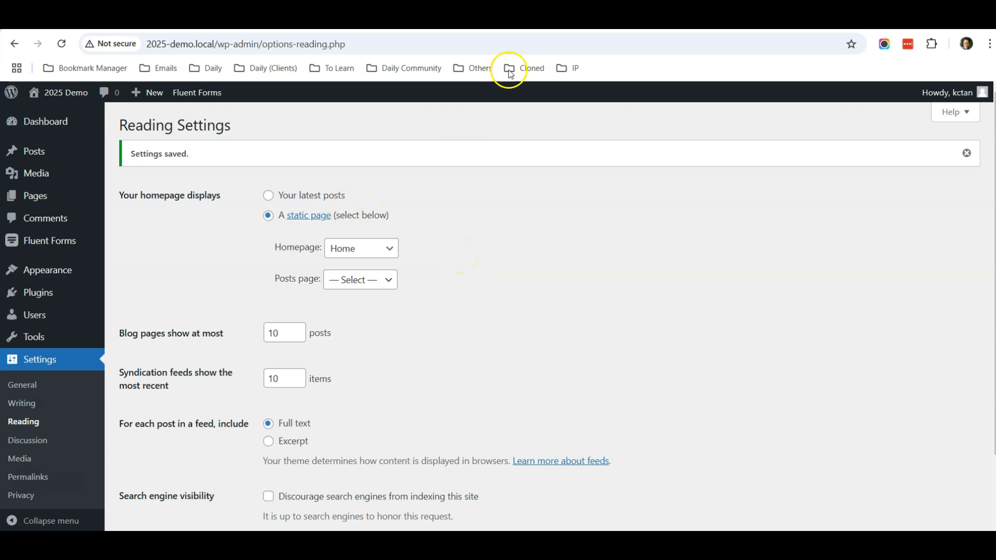
# Reload the site's front page in its browser tab and review all its sections down to the footer, then the page title.
pyautogui.click(511, 21)
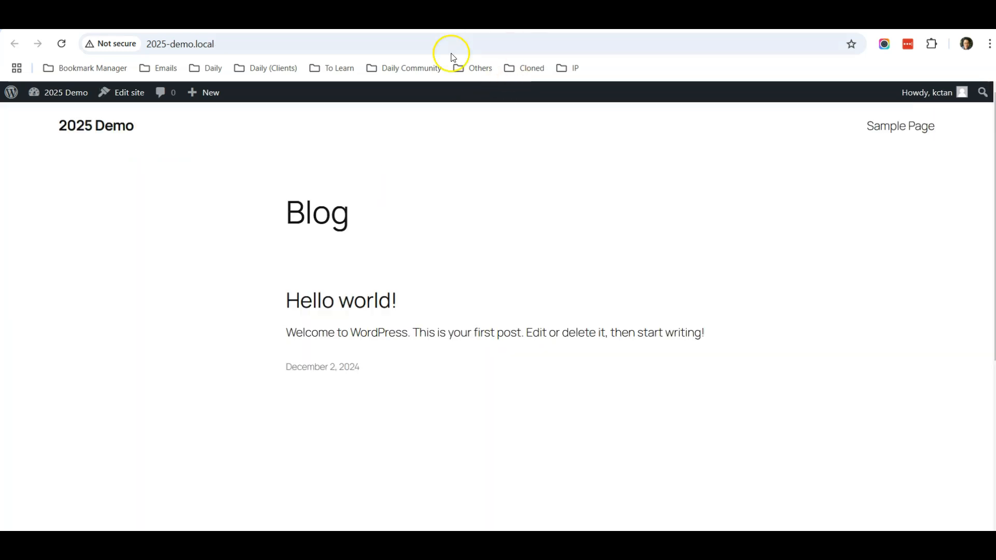
pyautogui.click(248, 44)
pyautogui.click(247, 44)
pyautogui.press('Return')
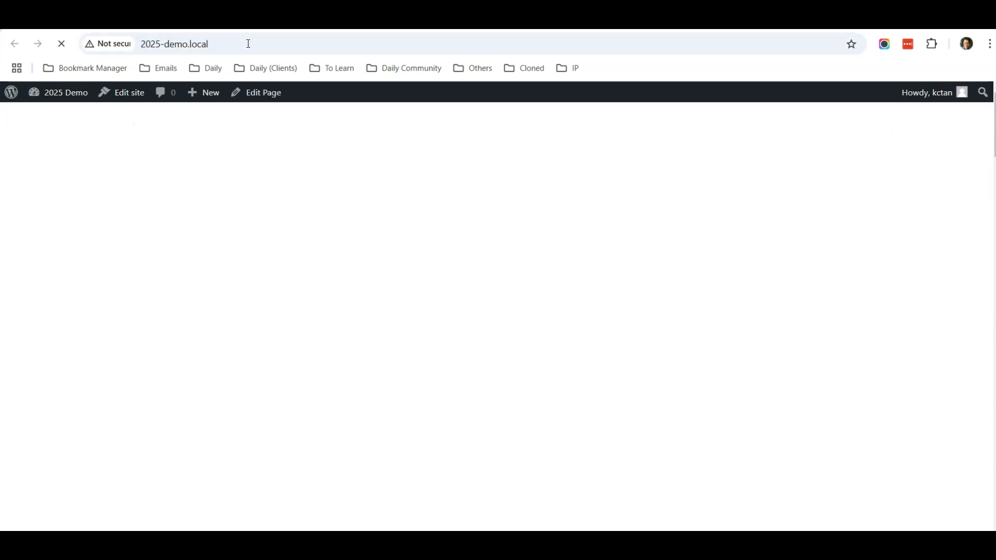
pyautogui.scroll(-15, 341, 260)
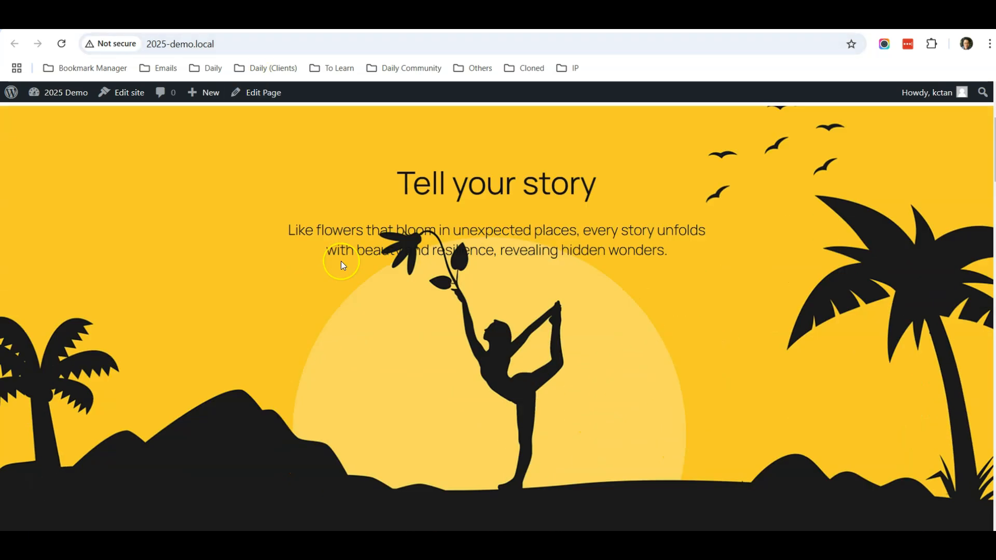
pyautogui.scroll(-14, 343, 267)
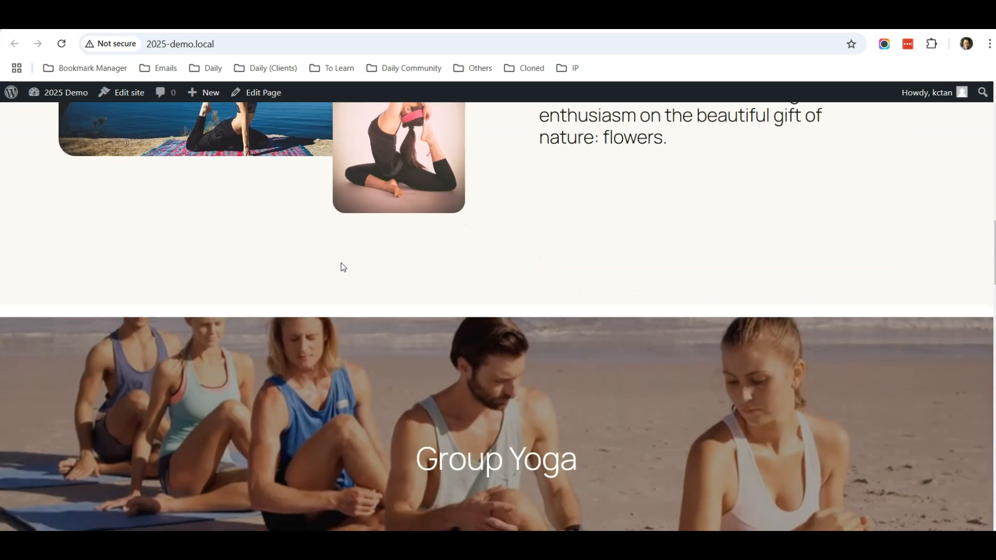
pyautogui.scroll(-15, 342, 265)
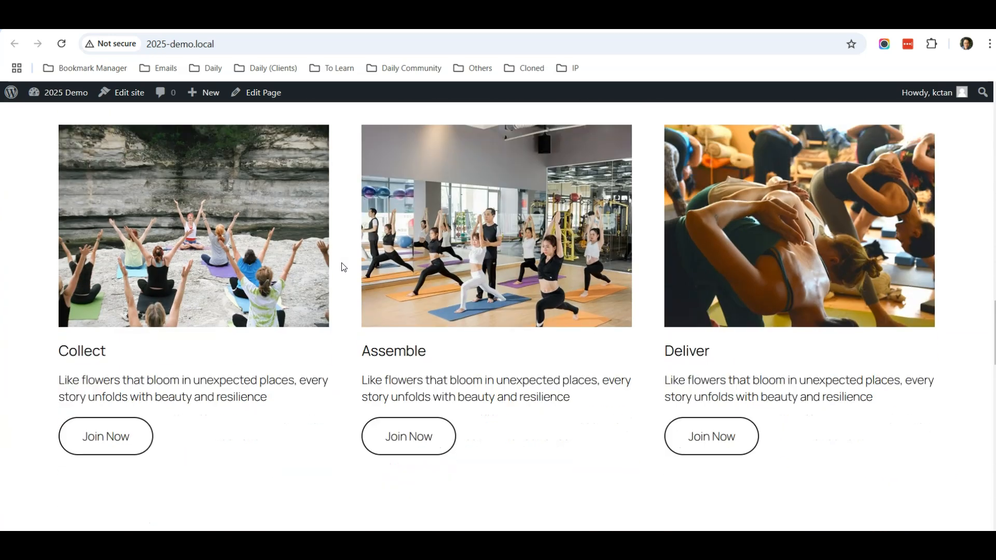
pyautogui.scroll(-3, 345, 263)
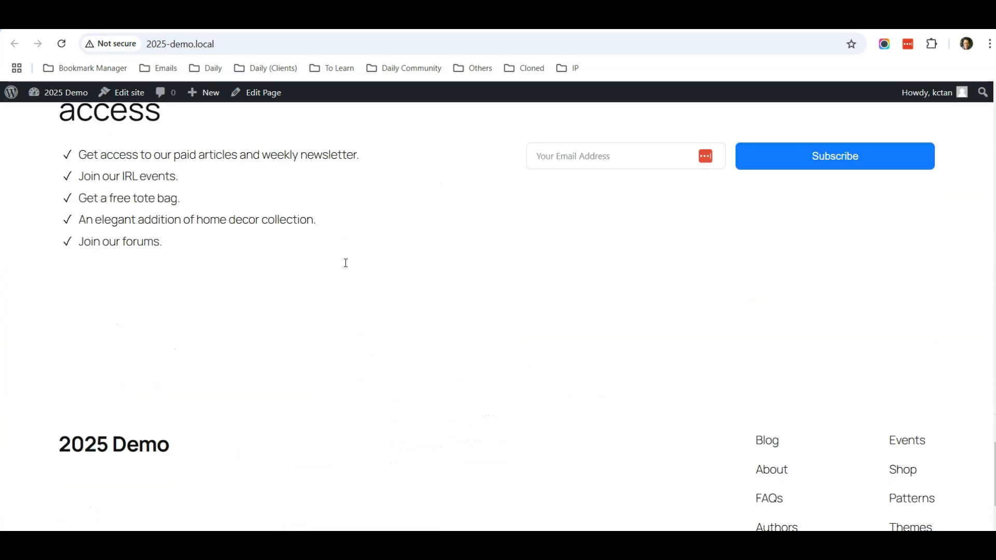
pyautogui.scroll(20, 338, 266)
pyautogui.scroll(12, 332, 274)
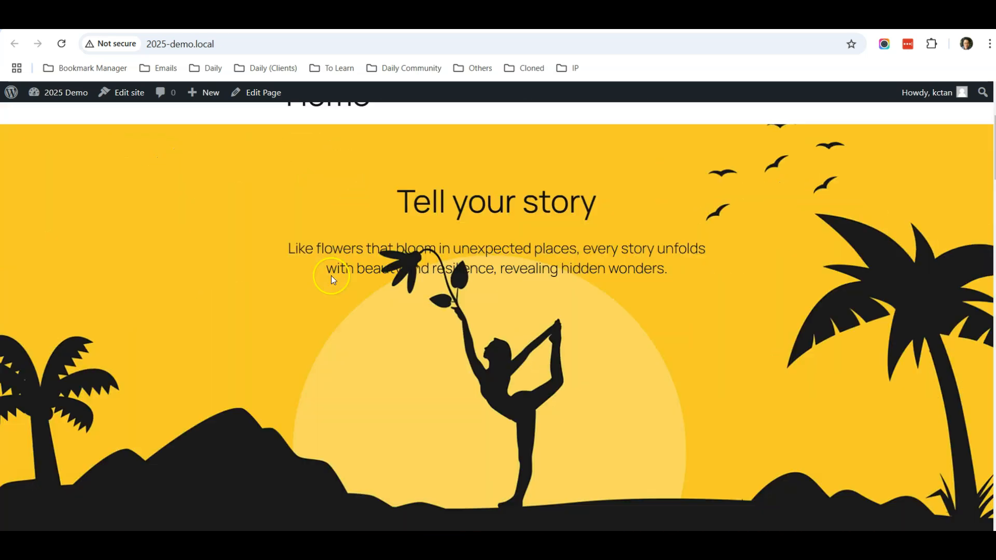
pyautogui.moveTo(392, 261); pyautogui.dragTo(286, 258)
pyautogui.click(329, 257)
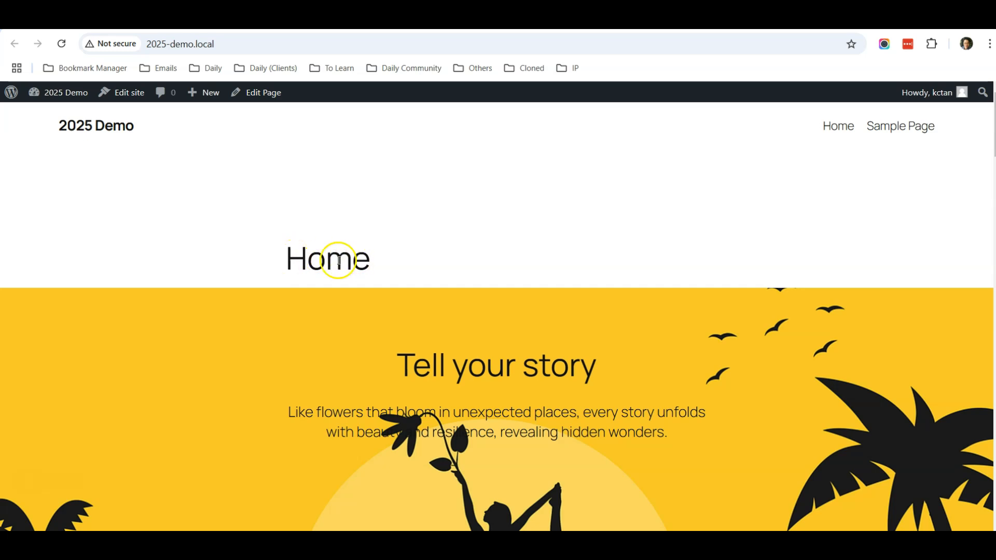
# Open the Home page for editing from the pages list, swap its template to Page No Title, and save the page.
pyautogui.click(377, 29)
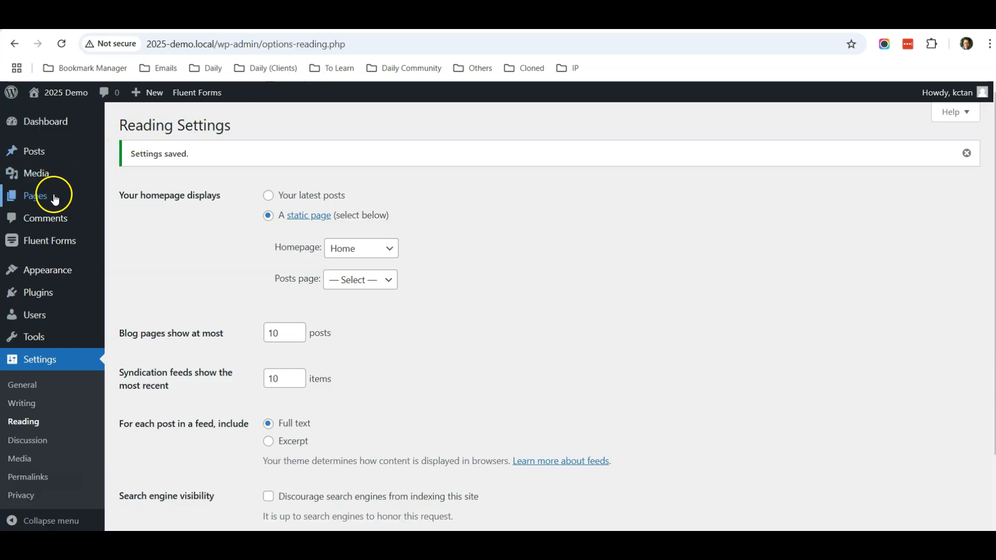
pyautogui.moveTo(52, 196)
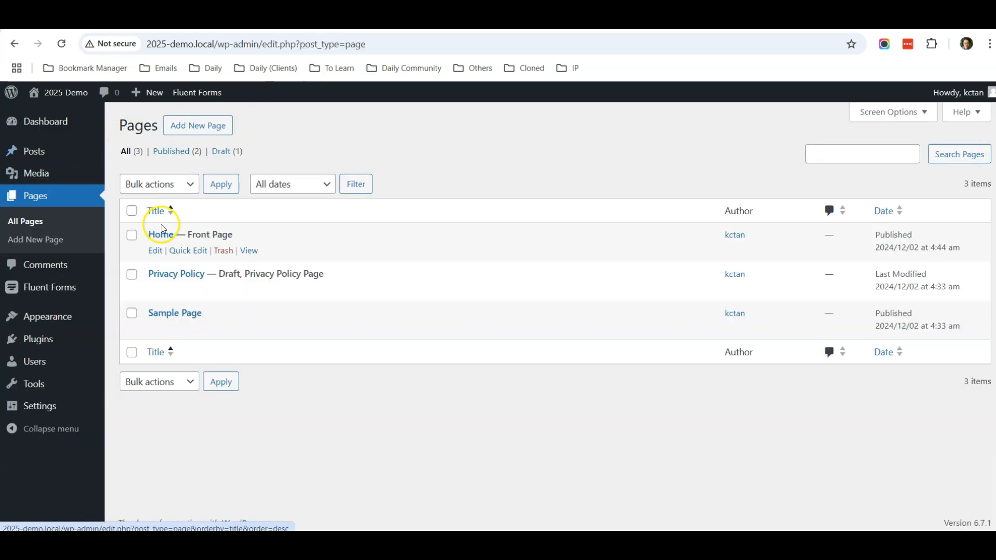
pyautogui.click(153, 251)
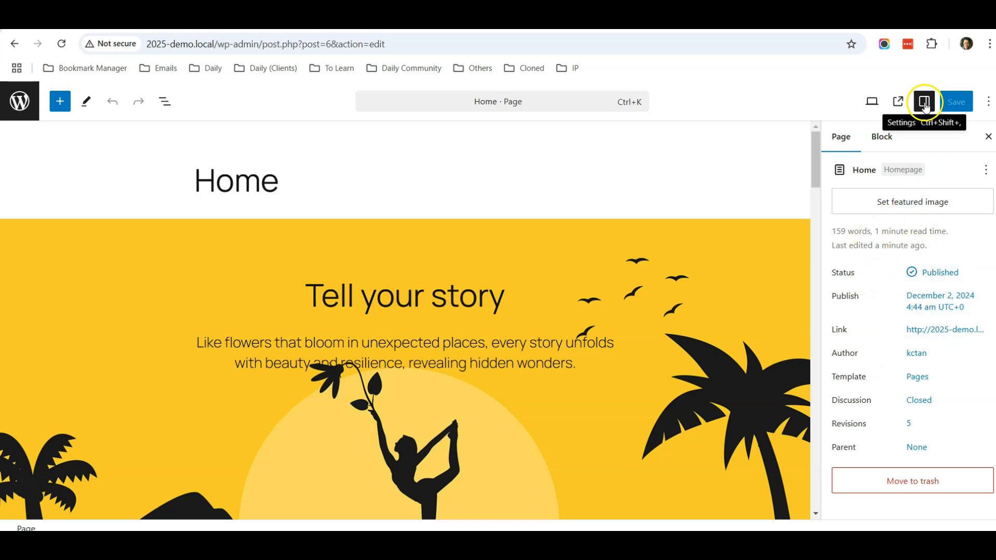
pyautogui.click(923, 380)
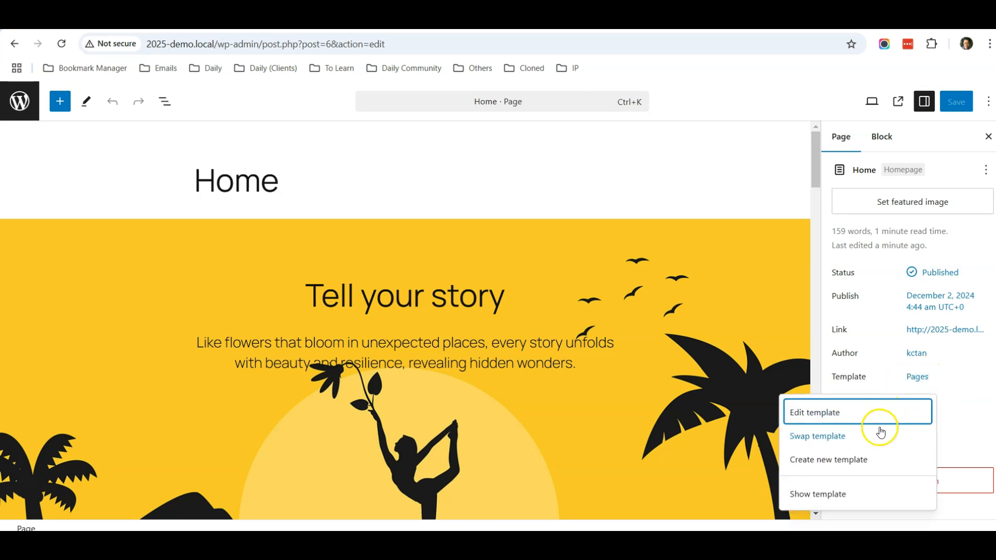
pyautogui.click(851, 437)
pyautogui.scroll(-1, 409, 305)
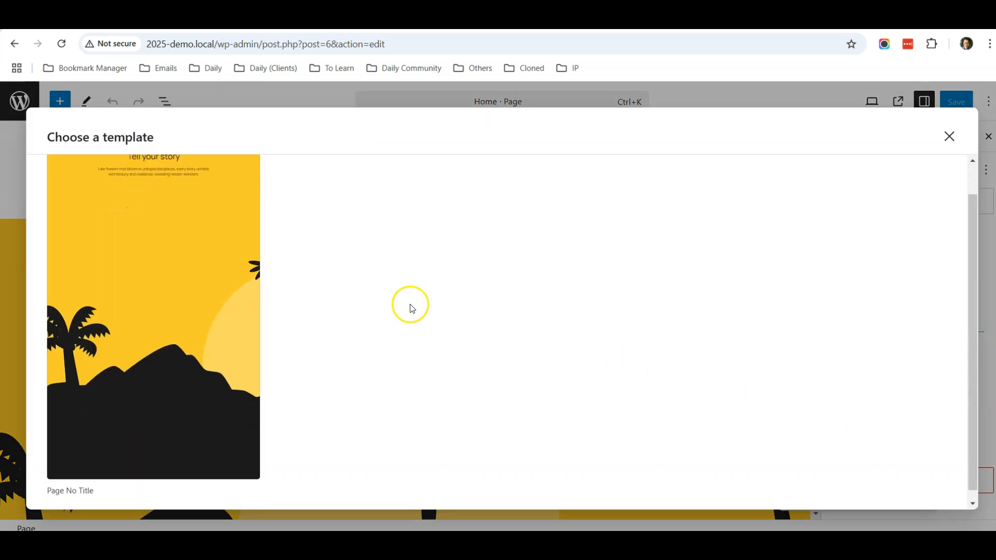
pyautogui.click(159, 412)
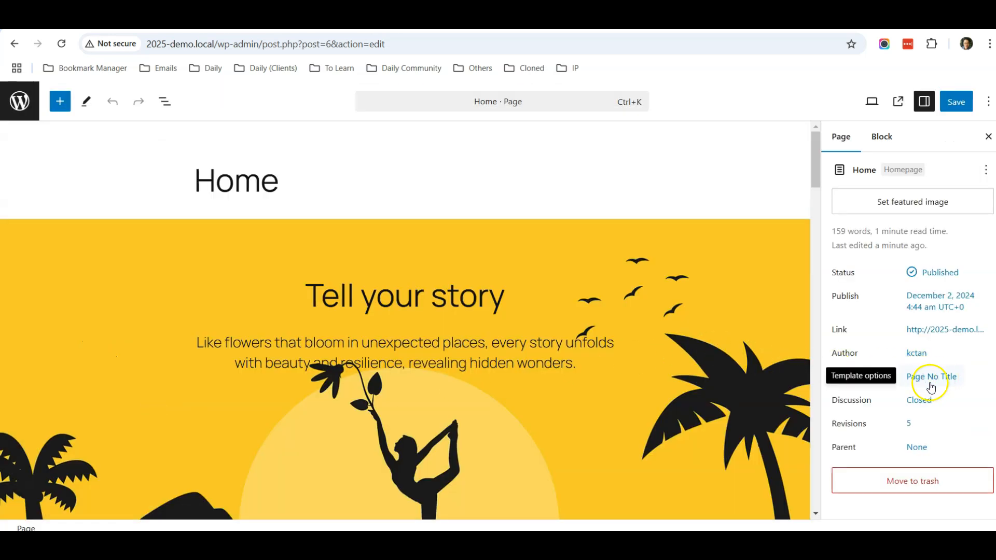
pyautogui.click(958, 103)
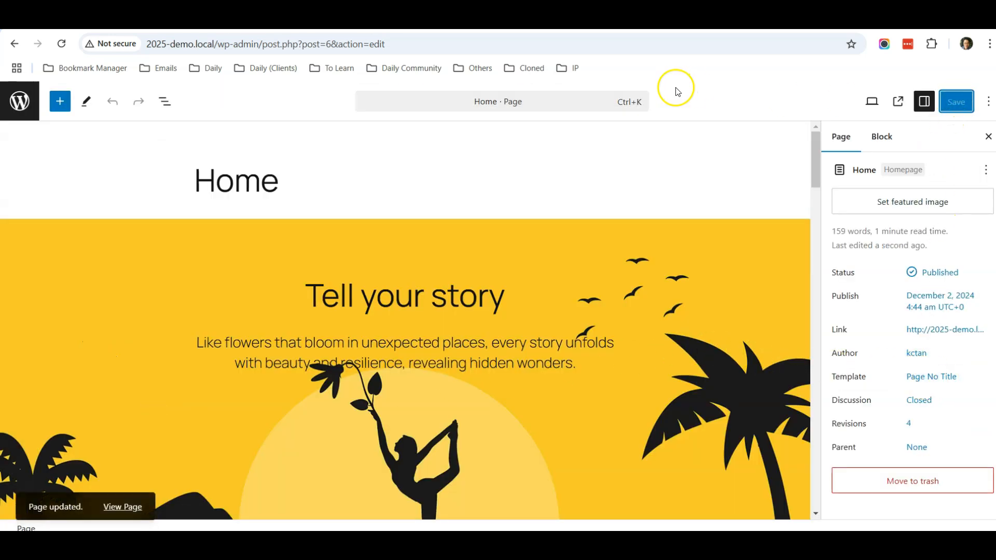
# Reload the site's front page in its browser tab and review the header and the sections below it.
pyautogui.click(576, 19)
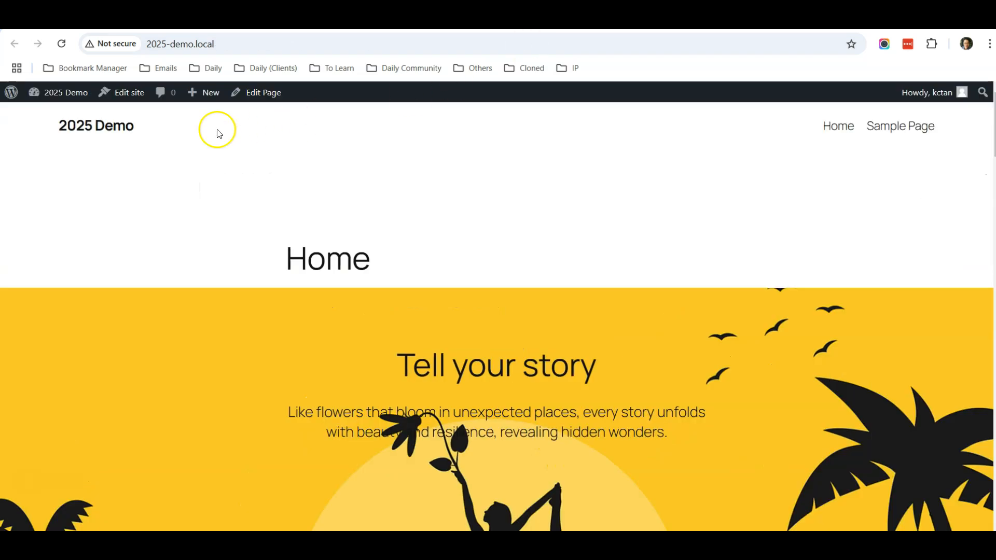
pyautogui.click(105, 130)
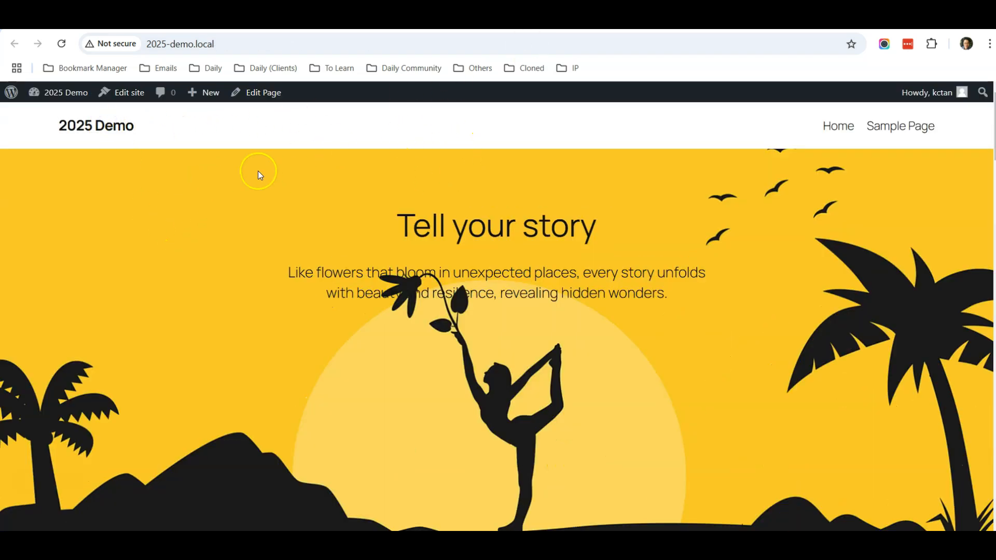
pyautogui.scroll(-5, 336, 264)
pyautogui.scroll(-15, 336, 264)
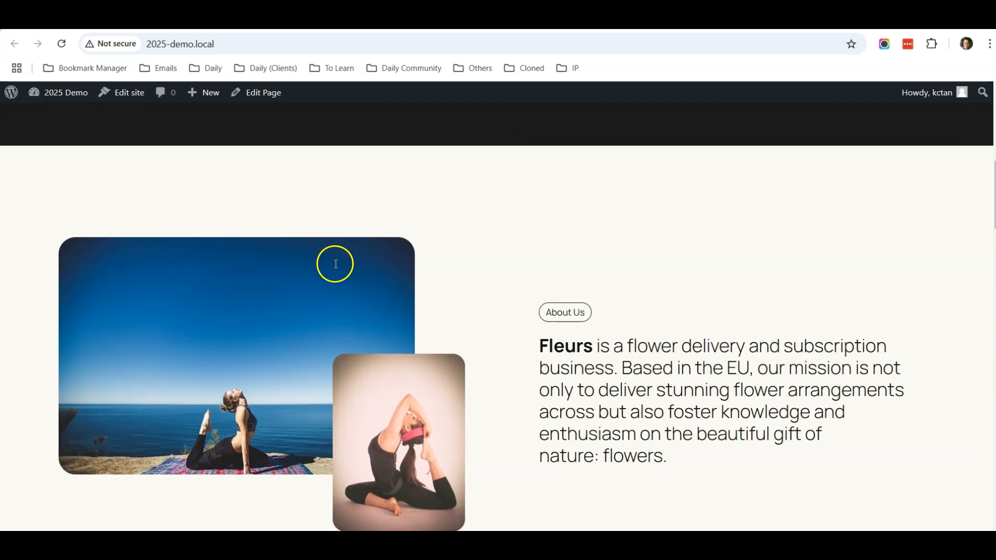
pyautogui.scroll(15, 336, 265)
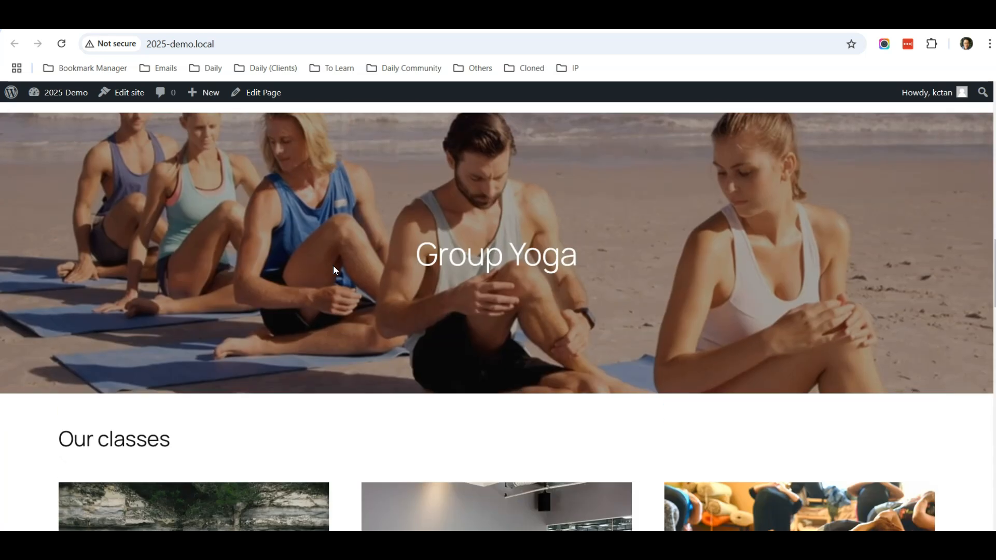
pyautogui.scroll(2, 333, 266)
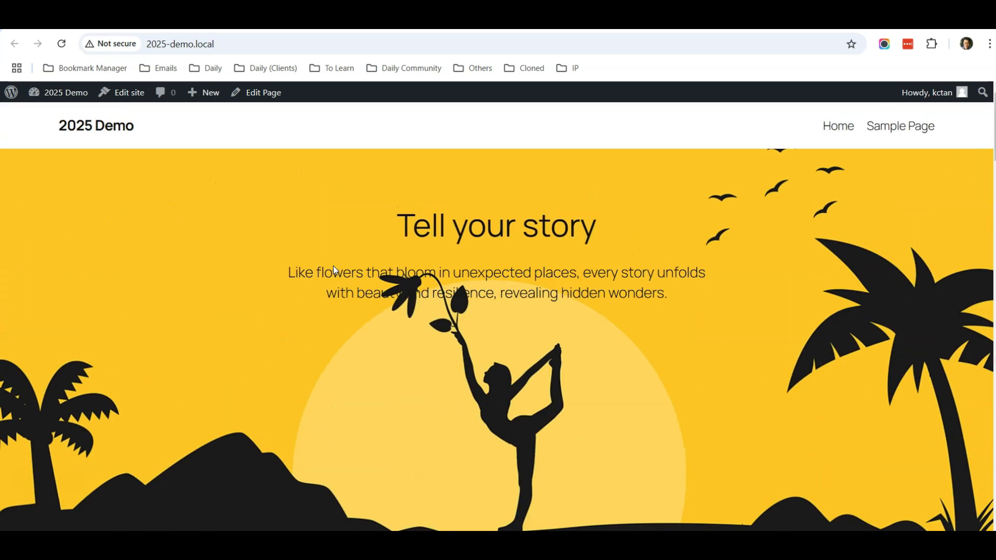